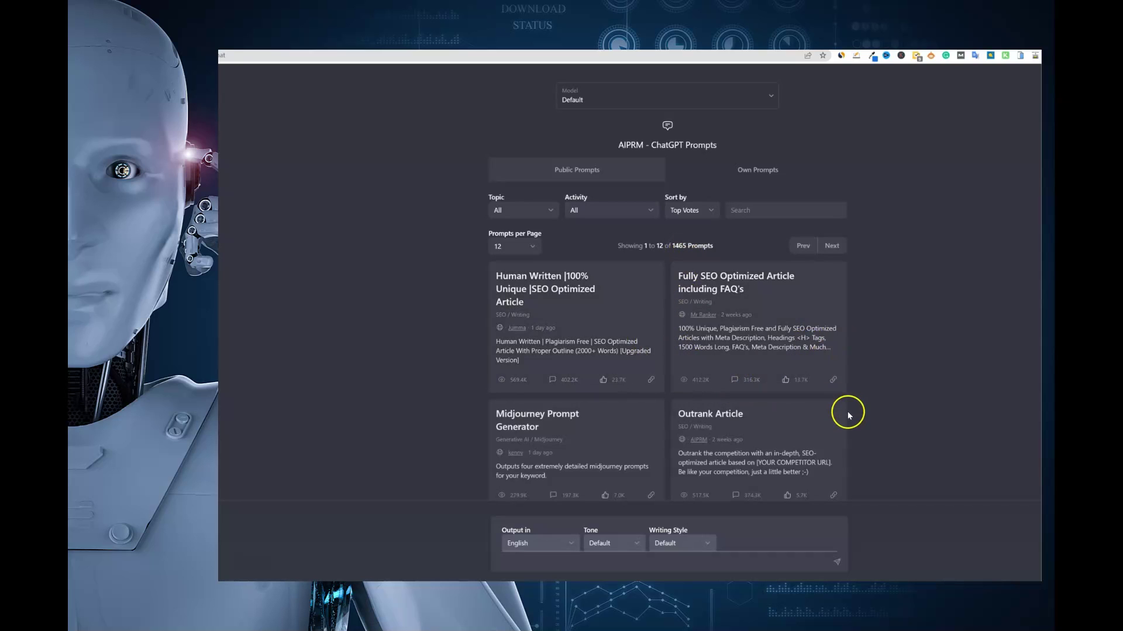
Step: Look over Steps 1–7 of the 'ChatGPT Blog Post Prompts for 1k word Blog Post' document
{"action": "scroll", "coordinate": [849, 415], "scroll_direction": "down", "scroll_amount": 2}
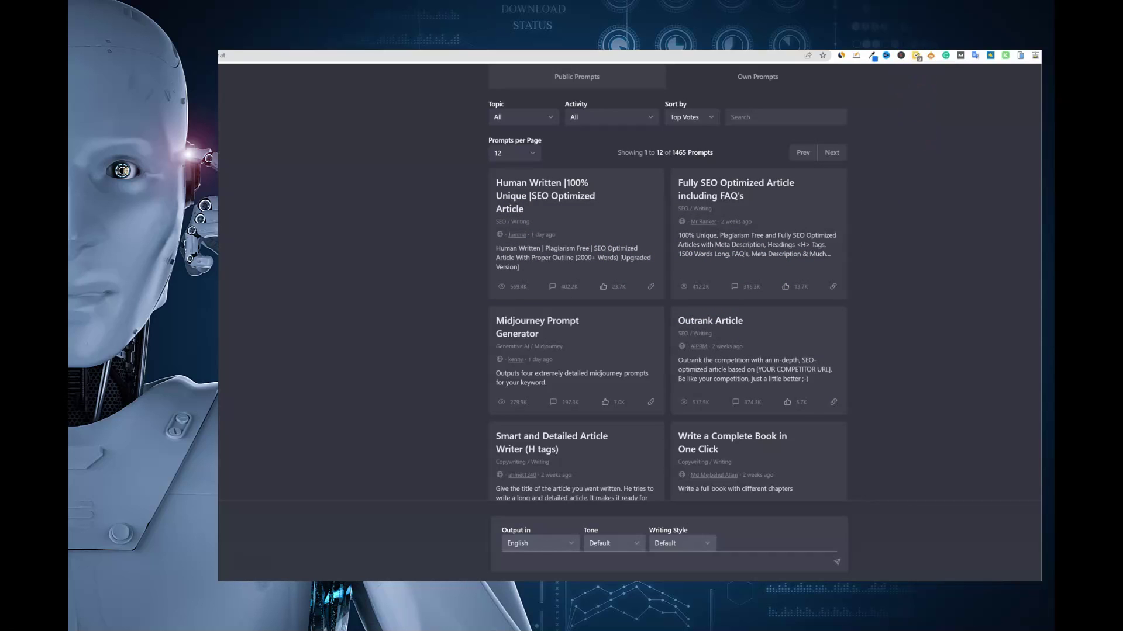
{"action": "key", "text": "ctrl+Tab"}
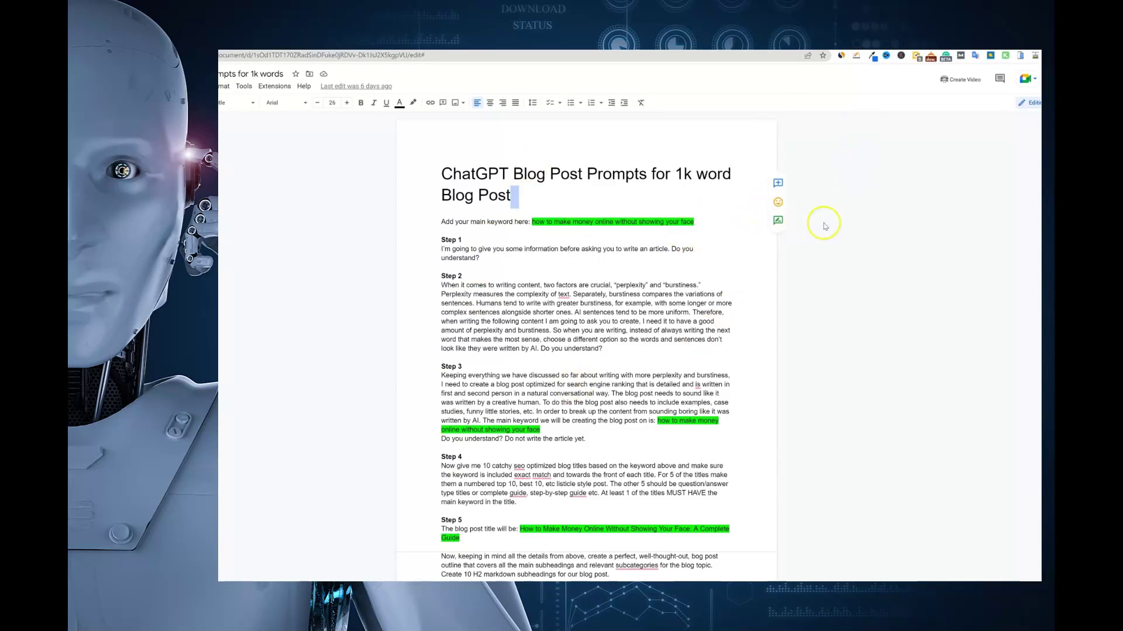
{"action": "scroll", "coordinate": [586, 250], "scroll_direction": "down", "scroll_amount": 5}
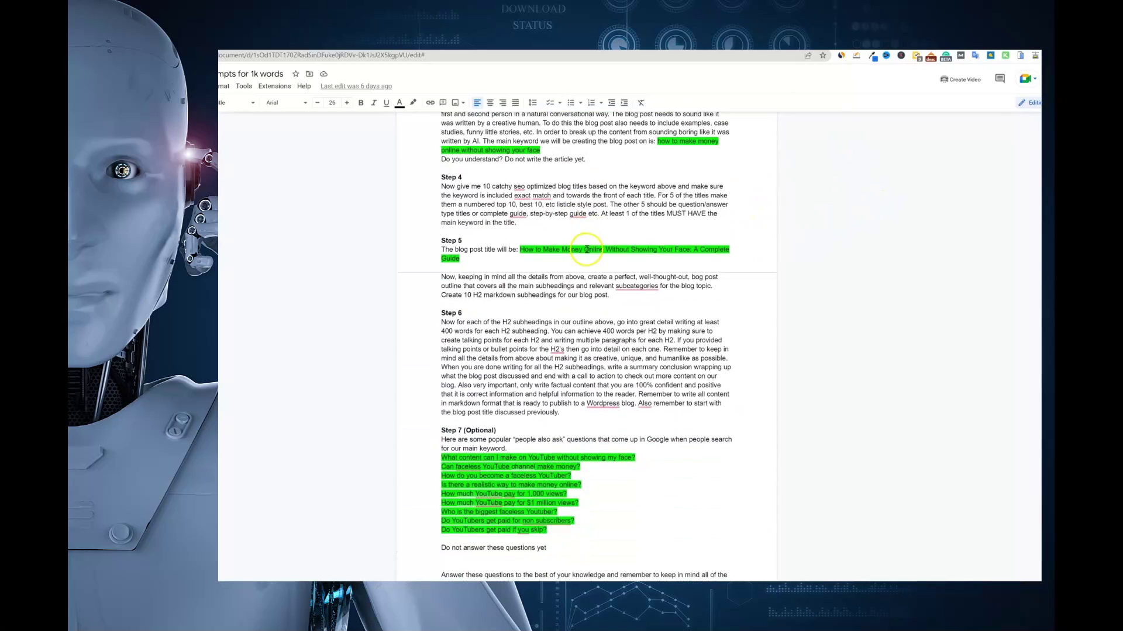
{"action": "scroll", "coordinate": [586, 249], "scroll_direction": "up", "scroll_amount": 6}
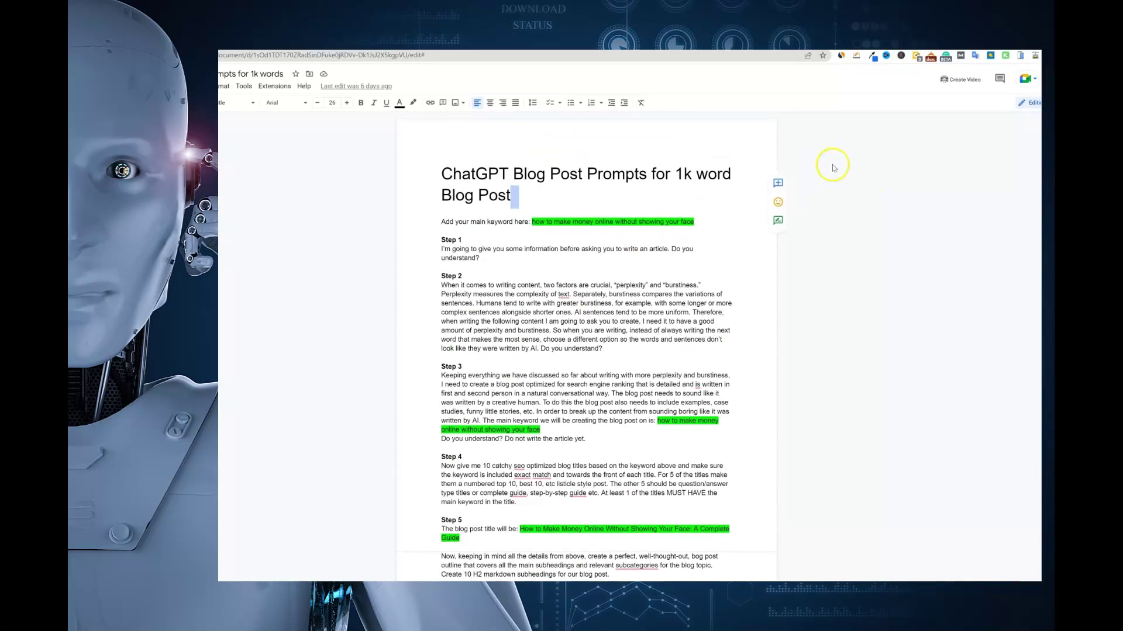
{"action": "left_click", "coordinate": [833, 168]}
{"action": "left_click", "coordinate": [909, 69]}
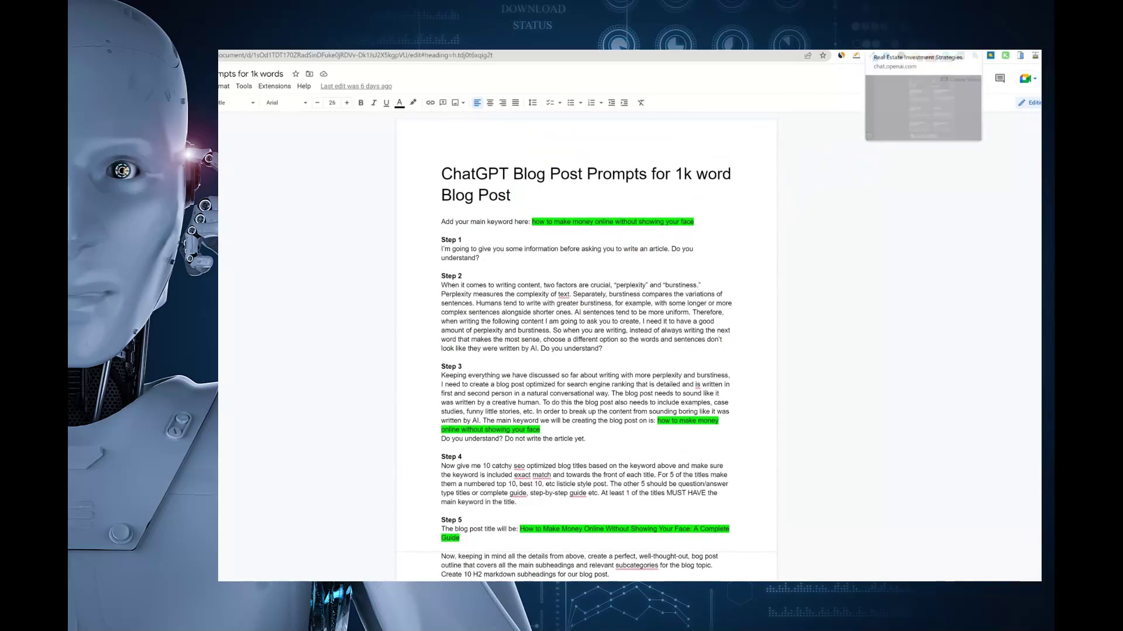
{"action": "left_click", "coordinate": [901, 44]}
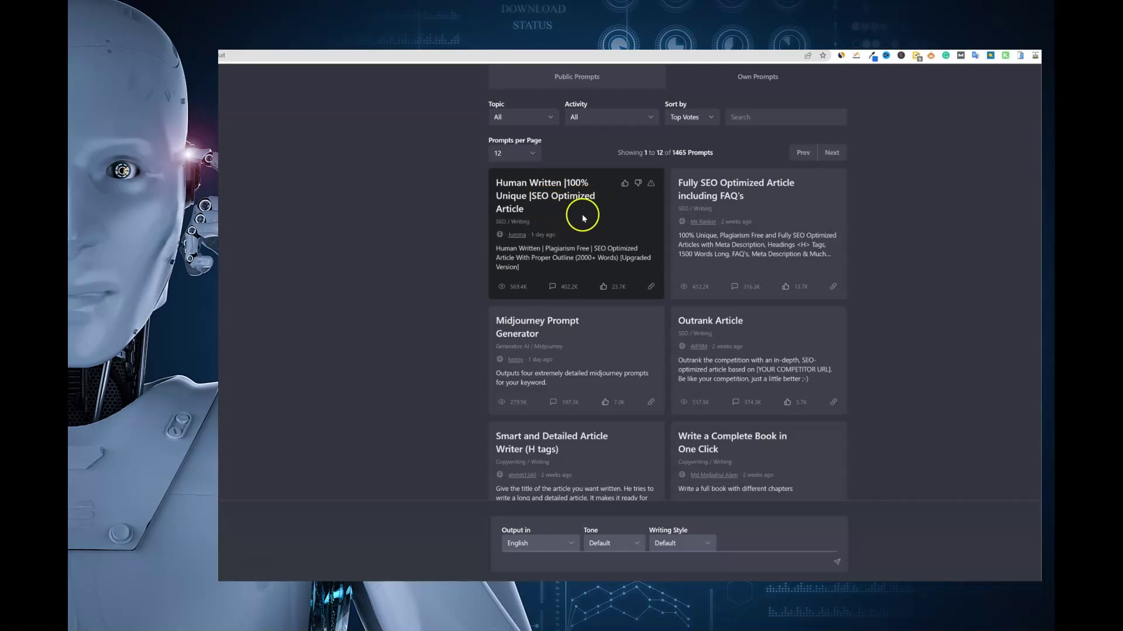
Step: Load the 'Human Written |100% Unique |SEO Optimized Article' AIPRM prompt
{"action": "left_click_drag", "start_coordinate": [625, 257], "coordinate": [634, 258]}
{"action": "left_click", "coordinate": [640, 265]}
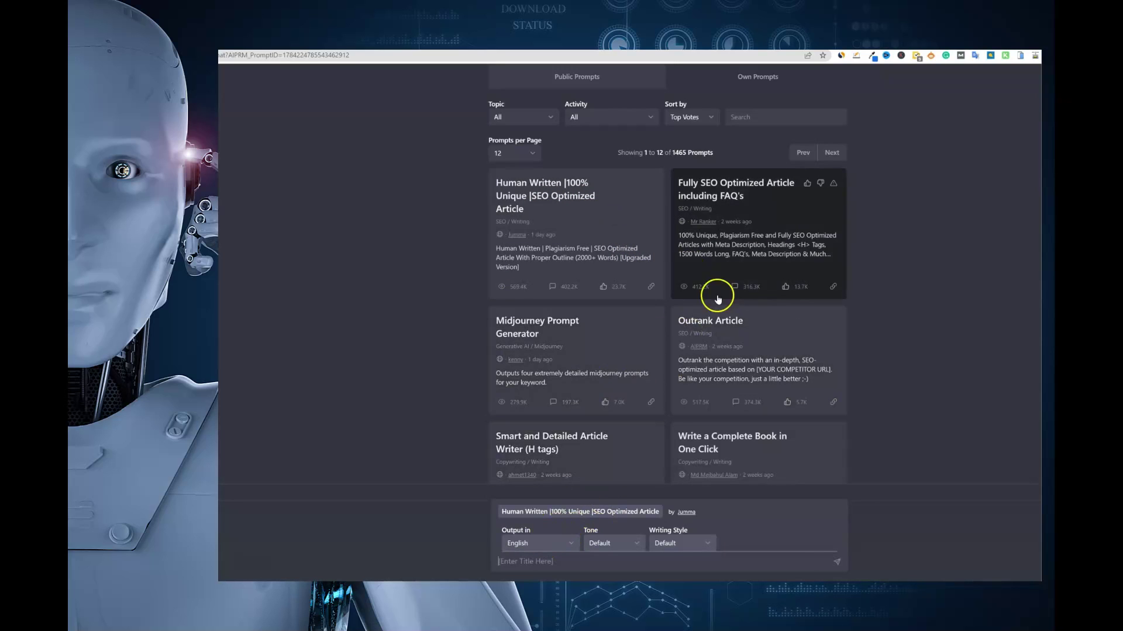
{"action": "left_click", "coordinate": [723, 238]}
{"action": "left_click", "coordinate": [627, 237]}
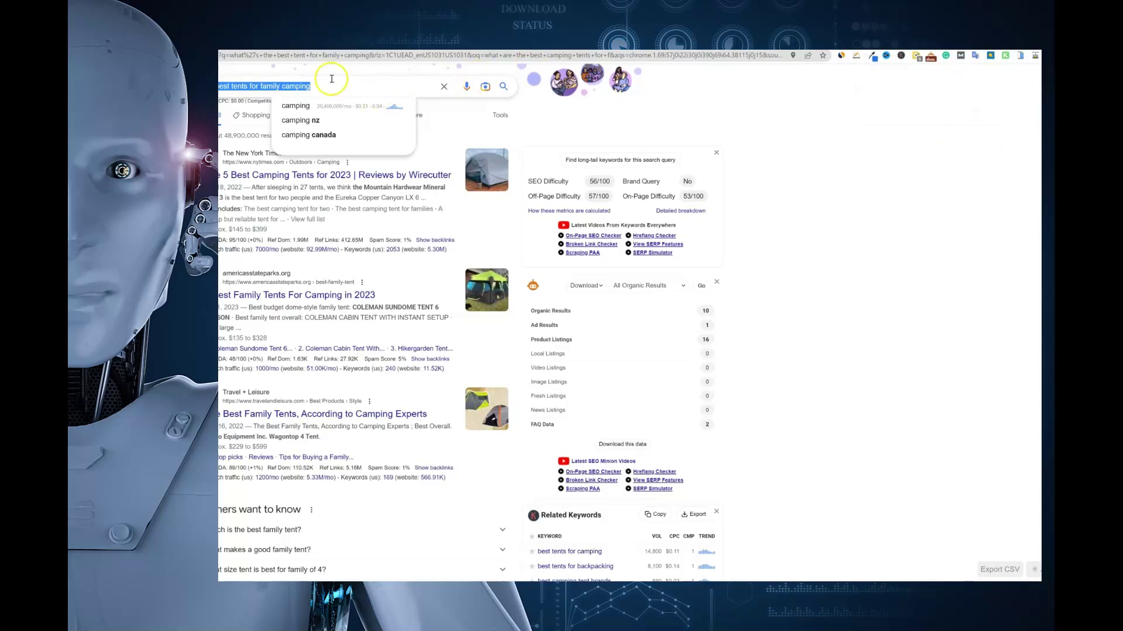
Step: Paste the 'best tents for family camping' keyword as the article title and send the prompt
{"action": "key", "text": "ctrl+a"}
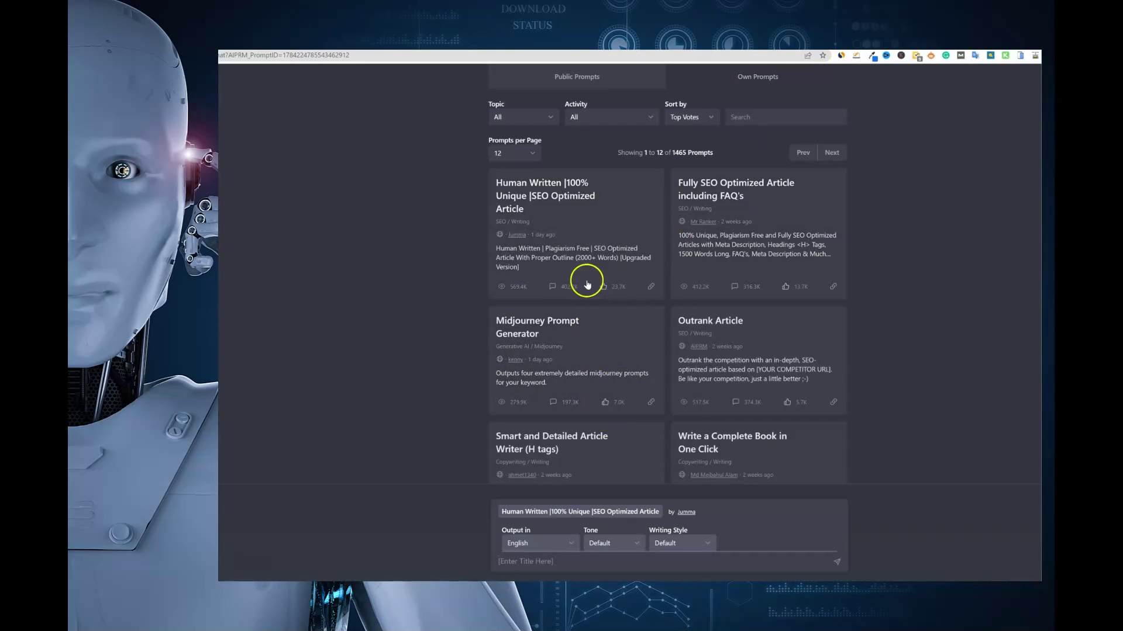
{"action": "left_click", "coordinate": [608, 234]}
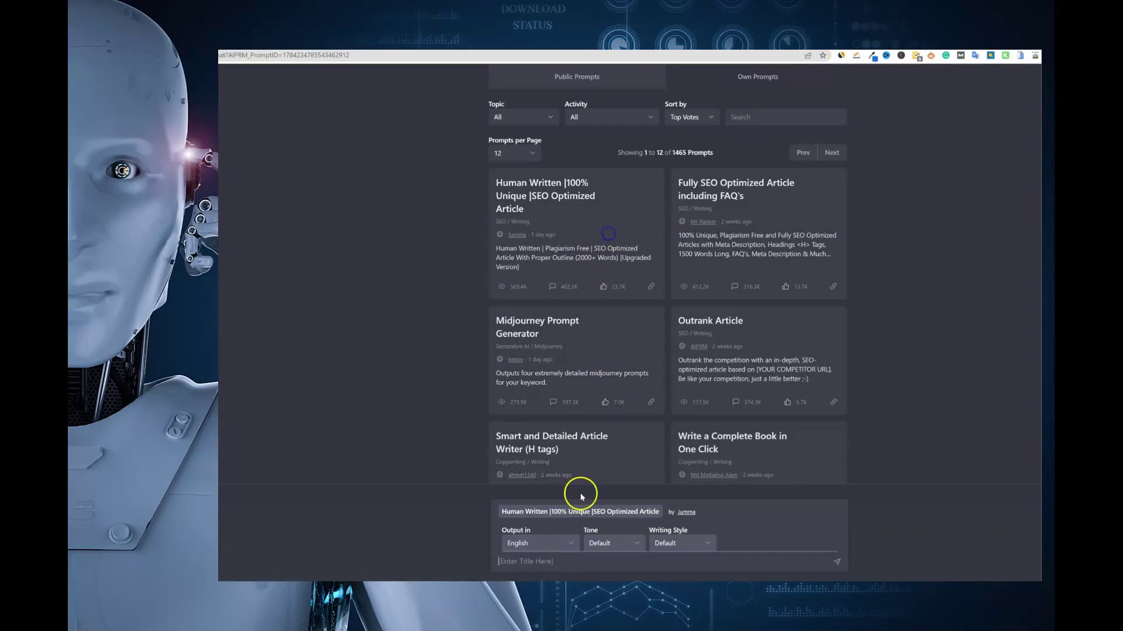
{"action": "left_click", "coordinate": [558, 561]}
{"action": "type", "text": "10 best tents for family camping"}
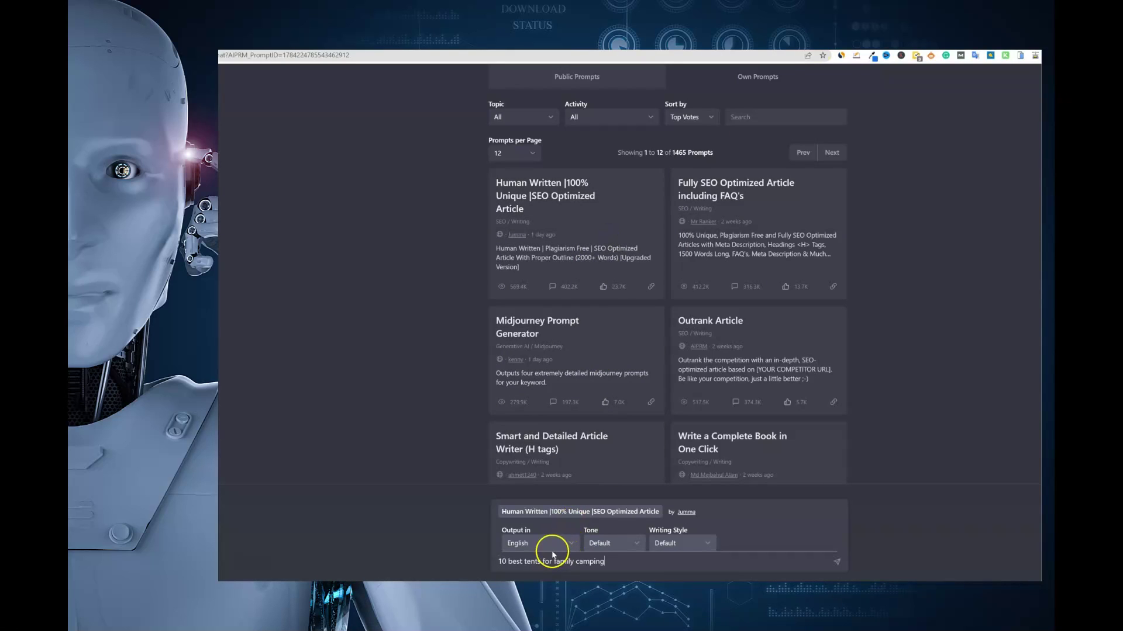
{"action": "left_click", "coordinate": [837, 563]}
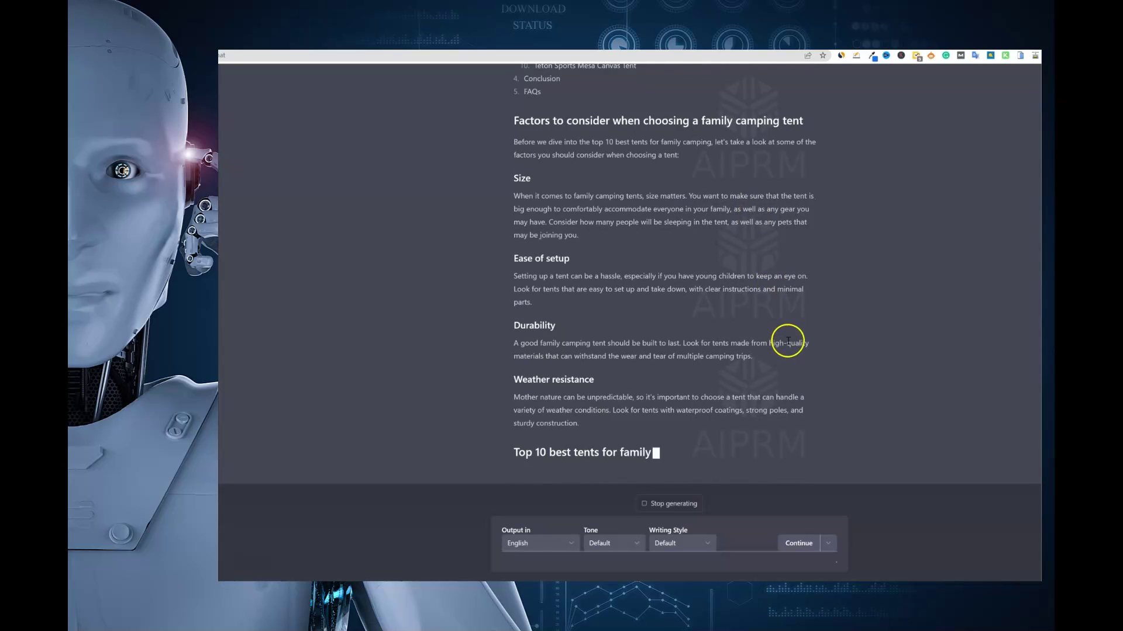
Step: While the article generates, open a previously visited dashboard page in a new tab
{"action": "key", "text": "ctrl+t"}
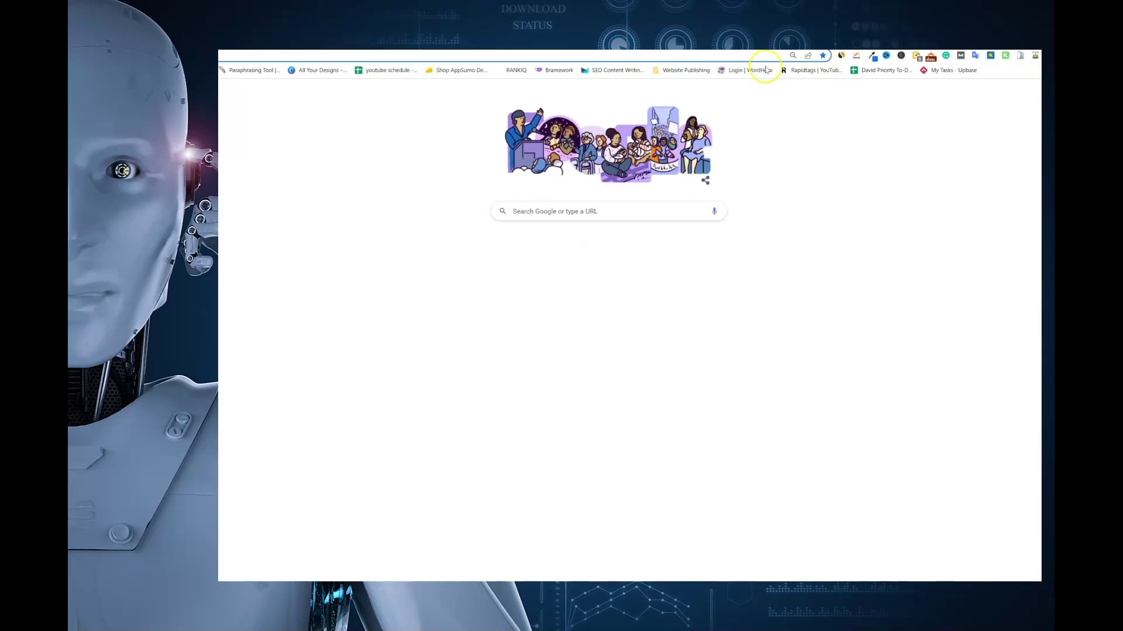
{"action": "left_click", "coordinate": [690, 58]}
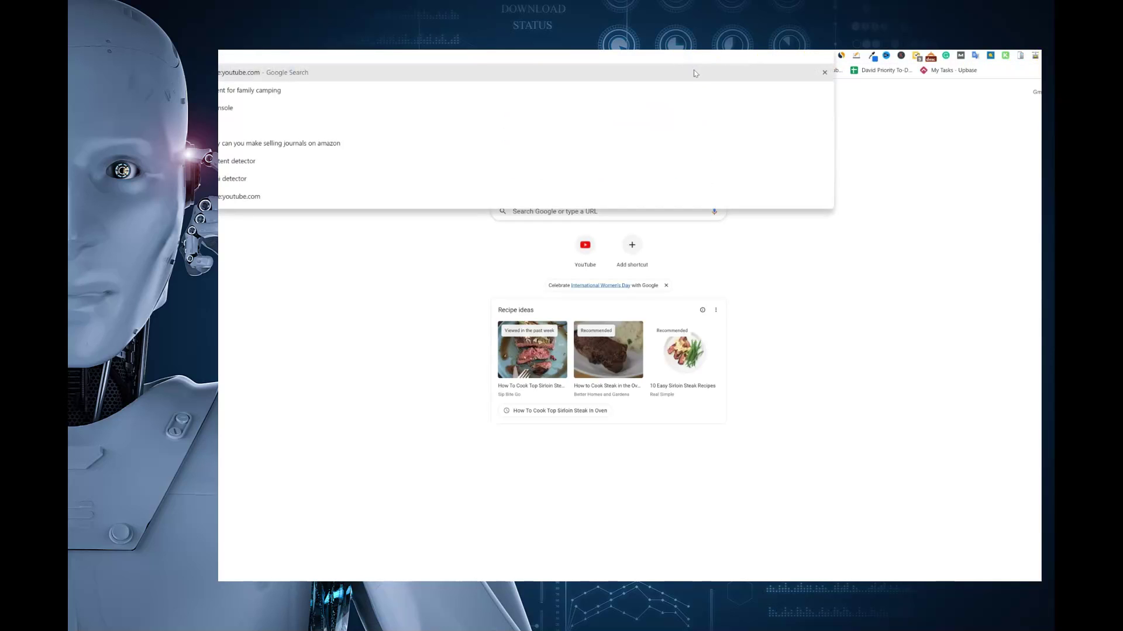
{"action": "left_click", "coordinate": [694, 69]}
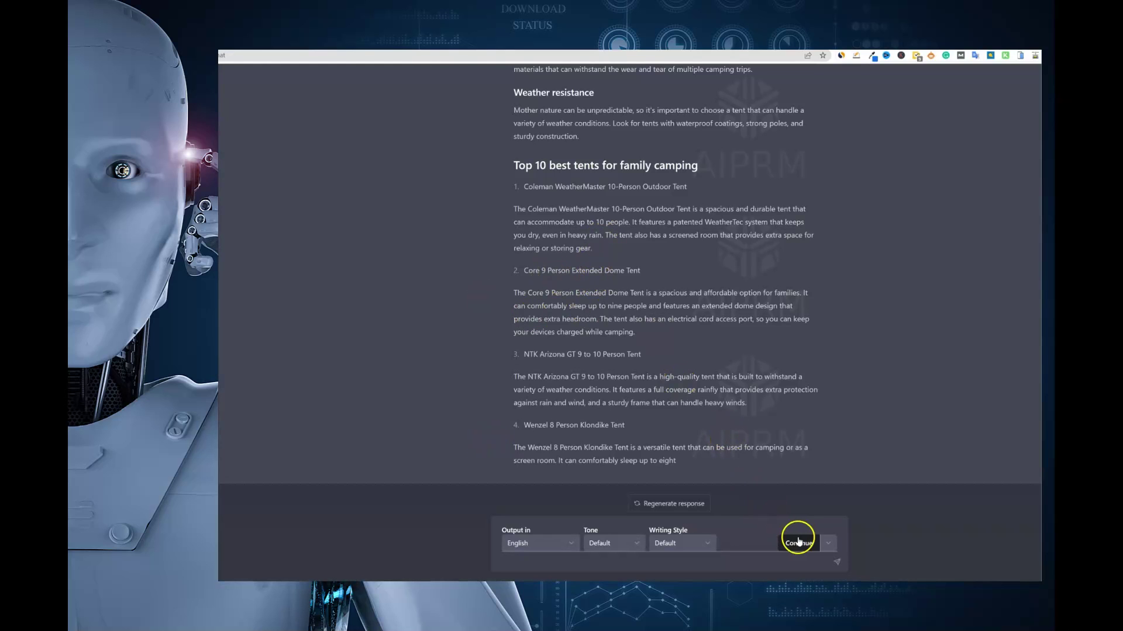
Step: Have ChatGPT continue writing past the Wenzel tent, then select the Table of Contents list
{"action": "left_click", "coordinate": [803, 542]}
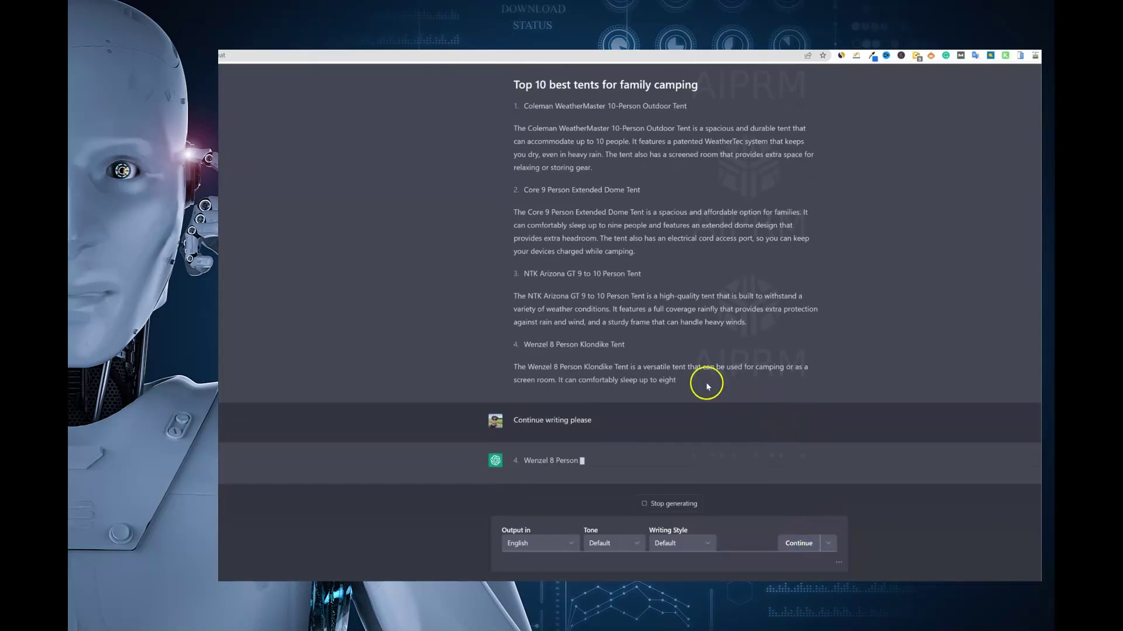
{"action": "scroll", "coordinate": [658, 378], "scroll_direction": "up", "scroll_amount": 3}
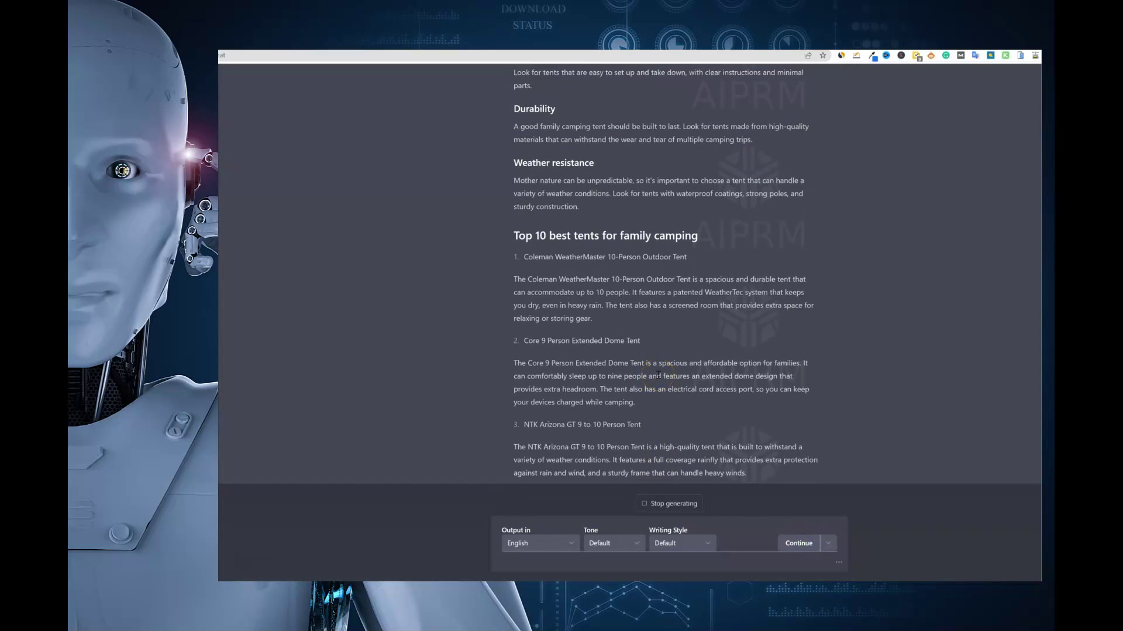
{"action": "scroll", "coordinate": [658, 375], "scroll_direction": "up", "scroll_amount": 20}
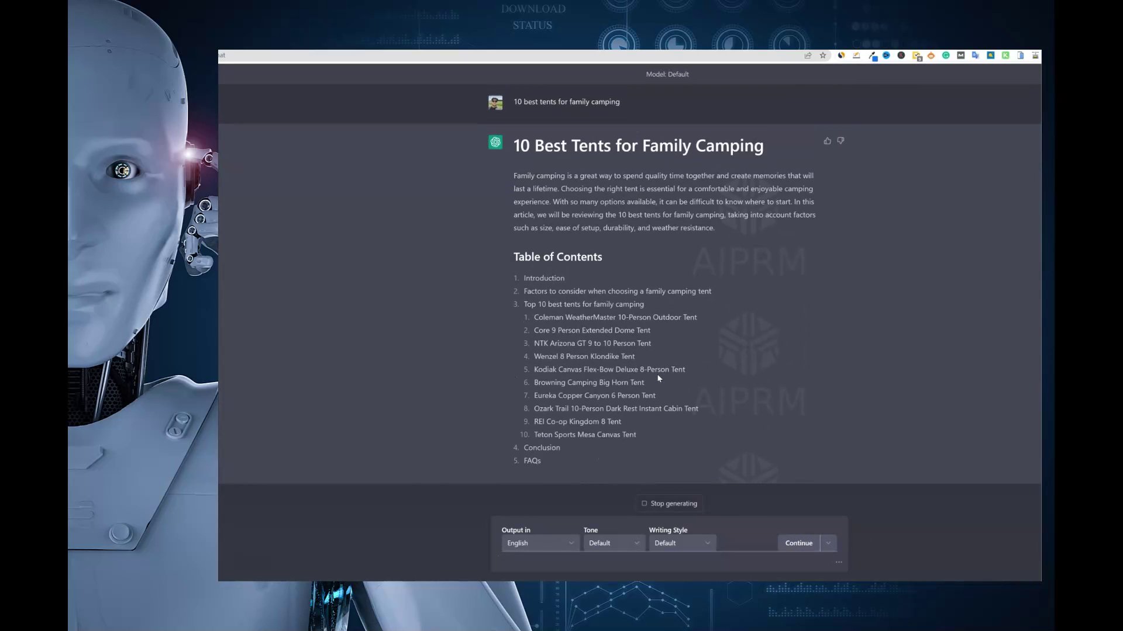
{"action": "scroll", "coordinate": [657, 377], "scroll_direction": "down", "scroll_amount": 1}
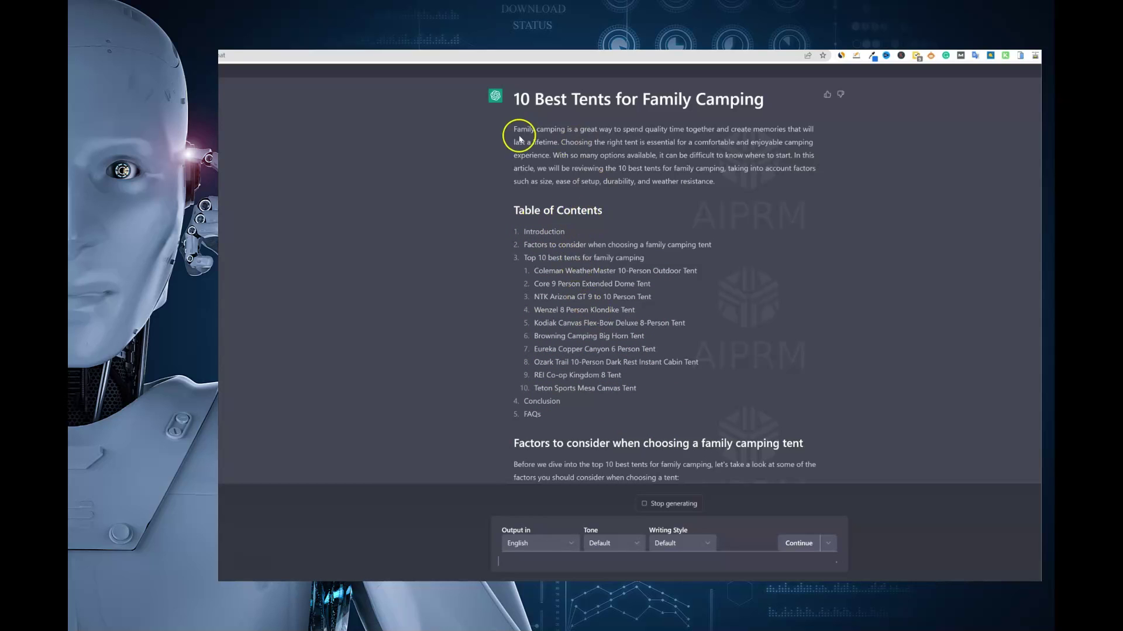
{"action": "scroll", "coordinate": [614, 336], "scroll_direction": "up", "scroll_amount": 3}
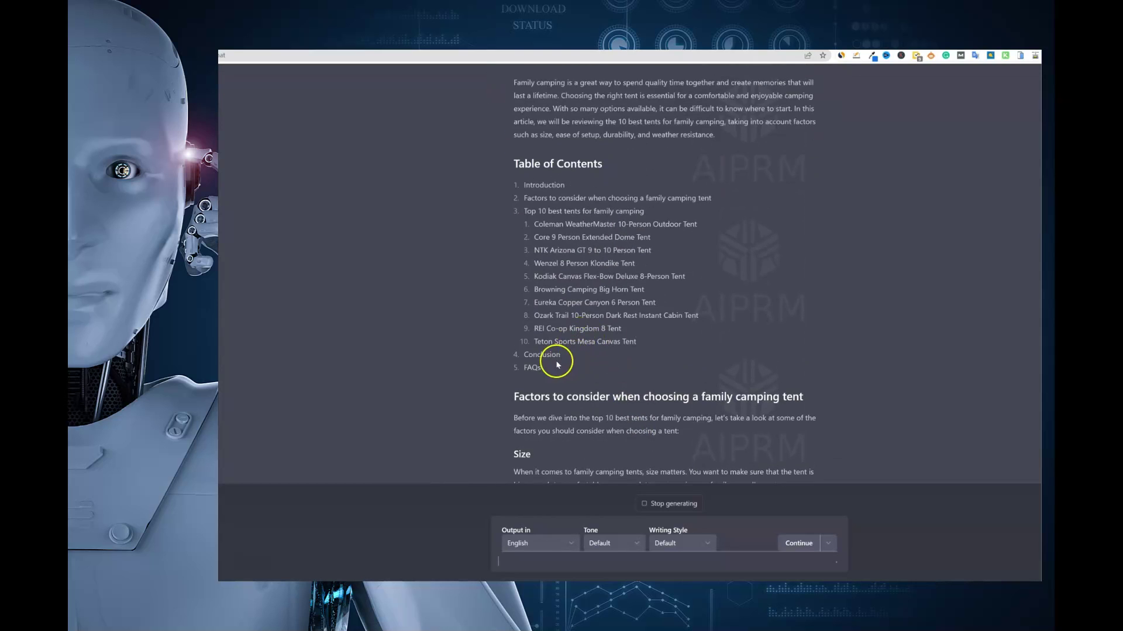
{"action": "mouse_move", "coordinate": [545, 368]}
{"action": "left_mouse_down"}
{"action": "mouse_move", "coordinate": [518, 85]}
{"action": "mouse_move", "coordinate": [537, 204]}
{"action": "mouse_move", "coordinate": [529, 327]}
{"action": "mouse_move", "coordinate": [552, 363]}
{"action": "left_mouse_up"}
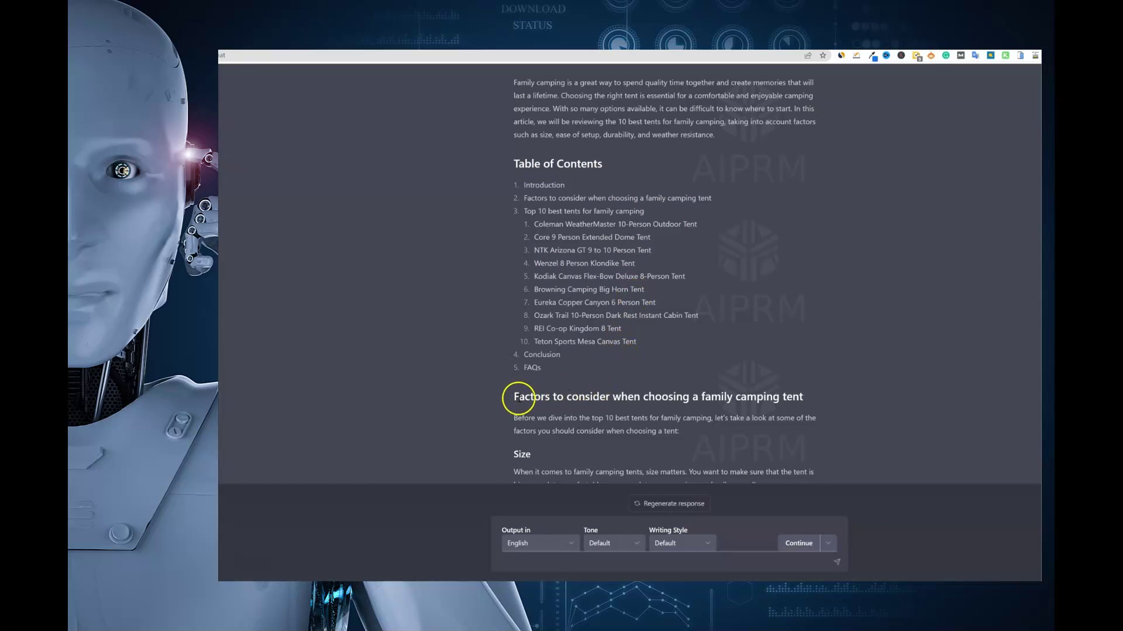
Step: Select and then deselect the article's Table of Contents list
{"action": "left_click_drag", "start_coordinate": [533, 398], "coordinate": [774, 398]}
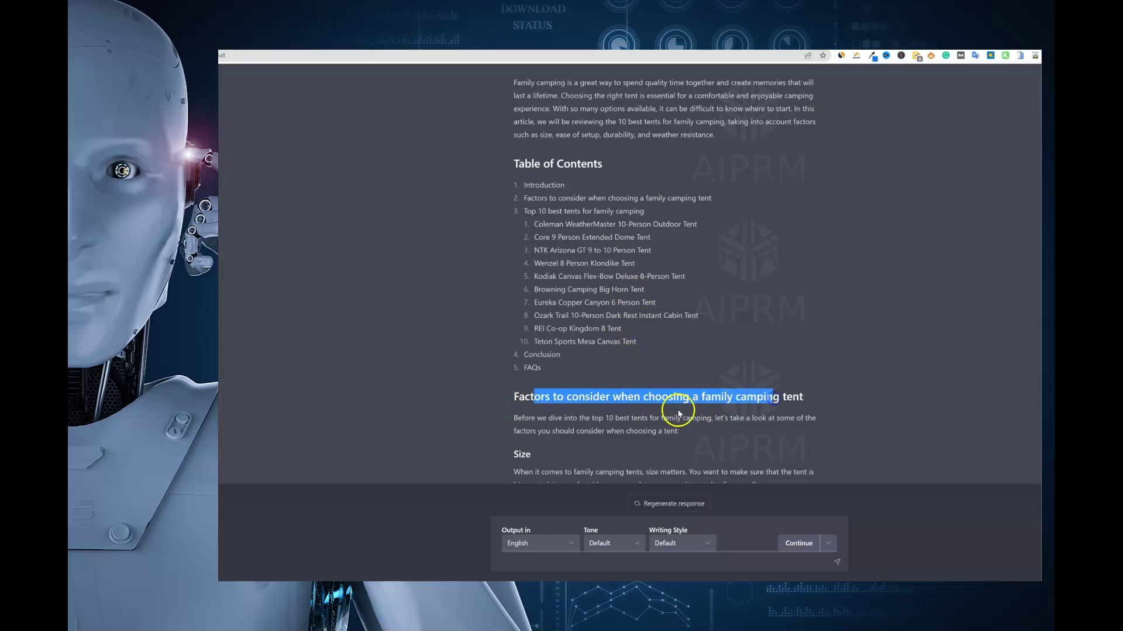
{"action": "left_click_drag", "start_coordinate": [540, 369], "coordinate": [514, 168]}
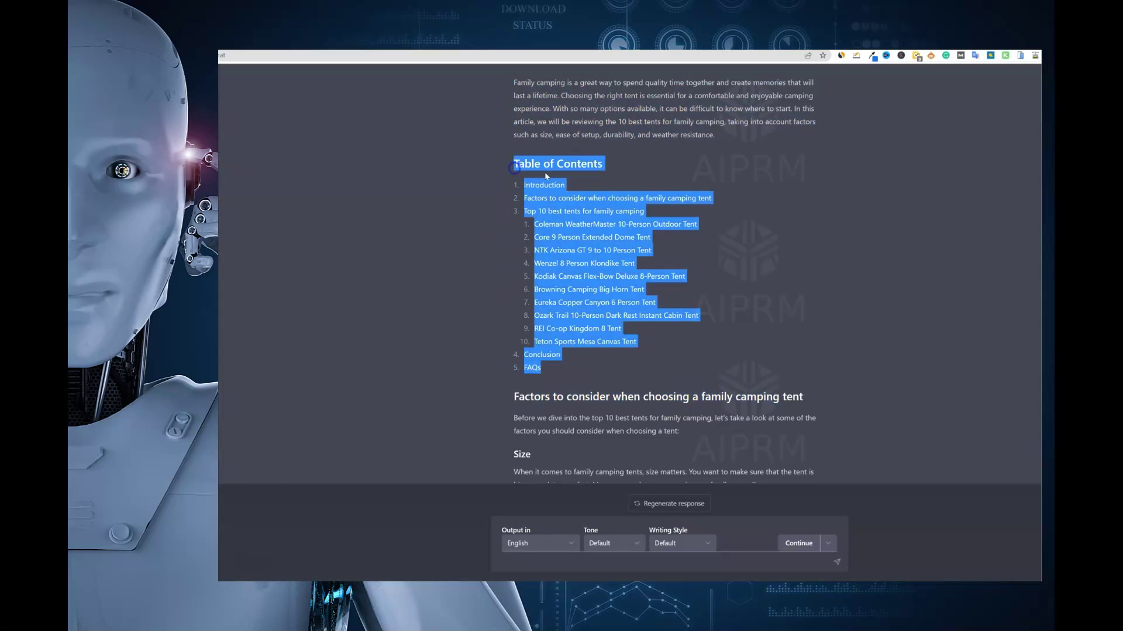
{"action": "scroll", "coordinate": [709, 273], "scroll_direction": "down", "scroll_amount": 10}
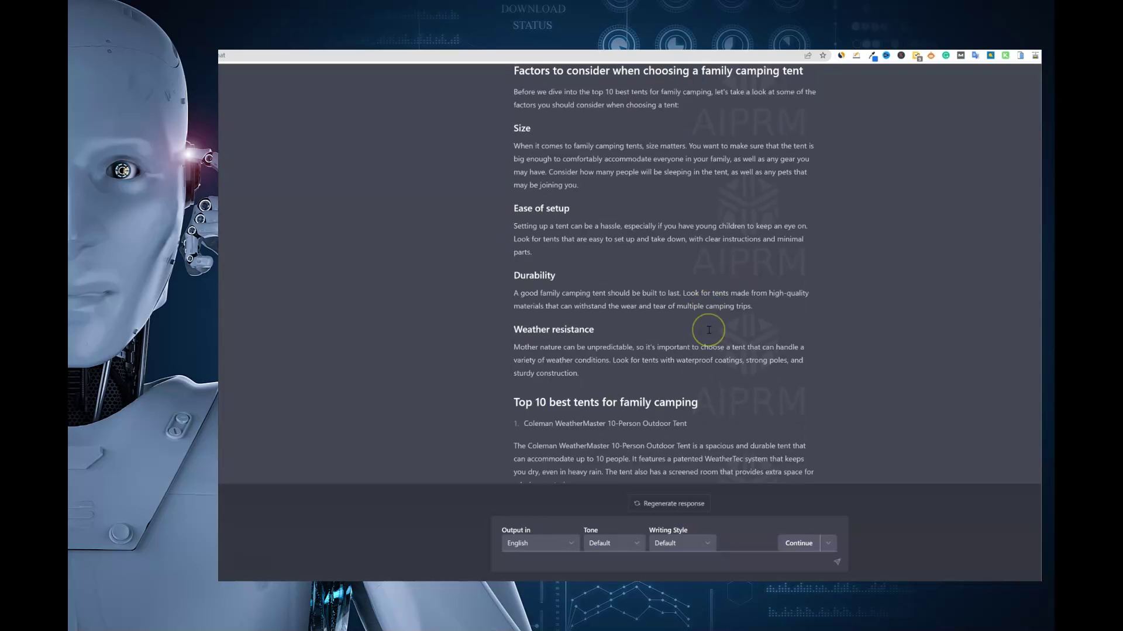
{"action": "scroll", "coordinate": [708, 331], "scroll_direction": "up", "scroll_amount": 10}
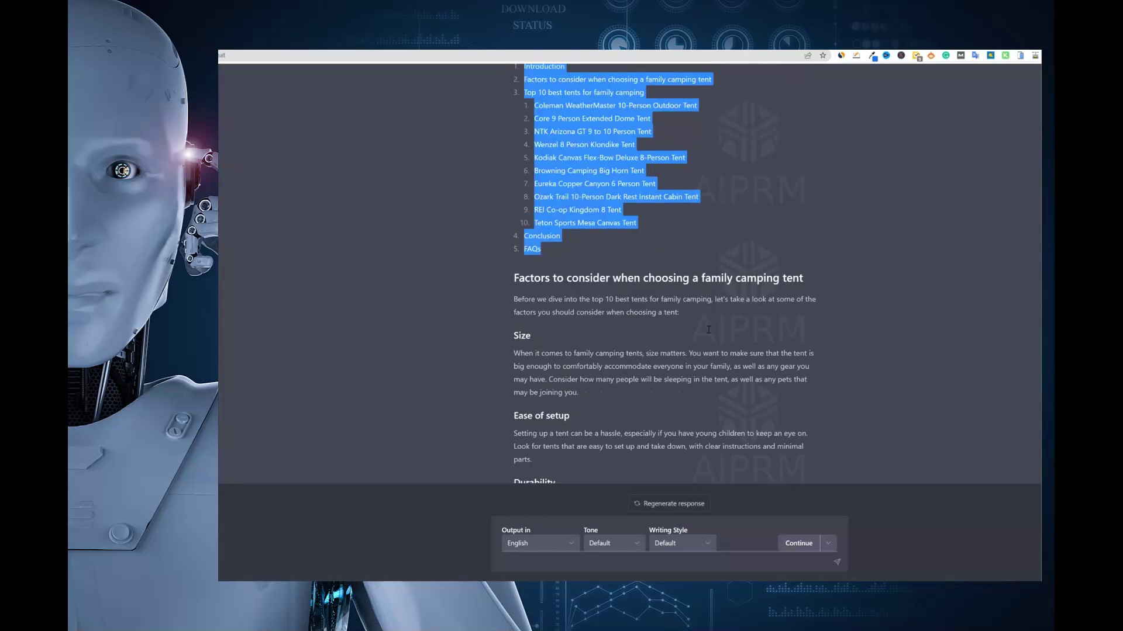
{"action": "left_click", "coordinate": [614, 393]}
{"action": "scroll", "coordinate": [609, 395], "scroll_direction": "down", "scroll_amount": 1}
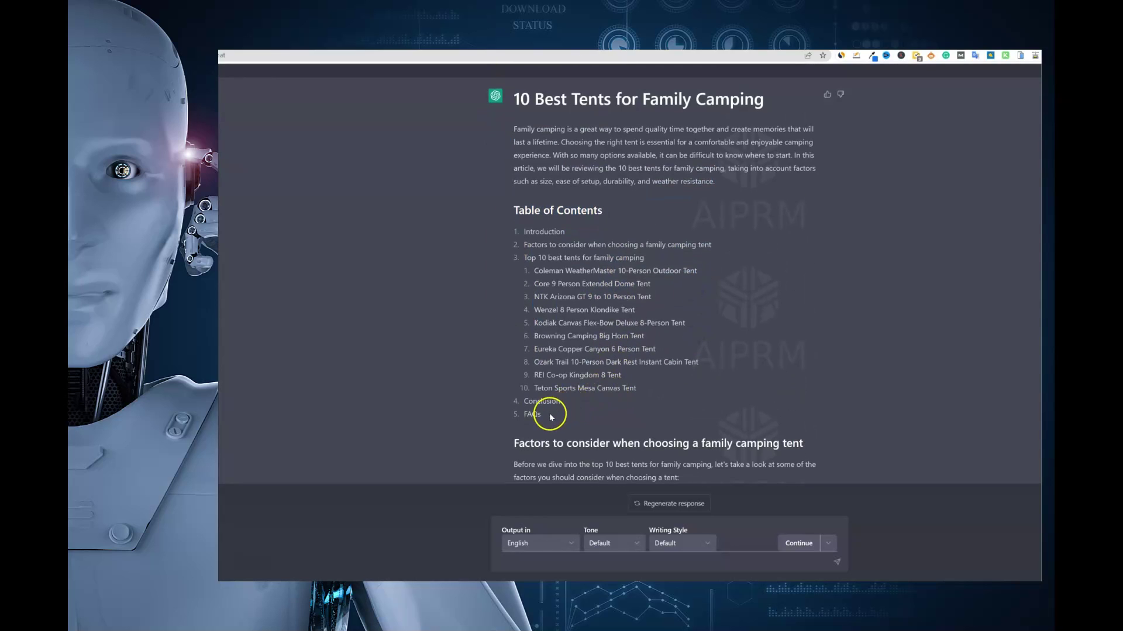
{"action": "left_click_drag", "start_coordinate": [547, 420], "coordinate": [523, 221]}
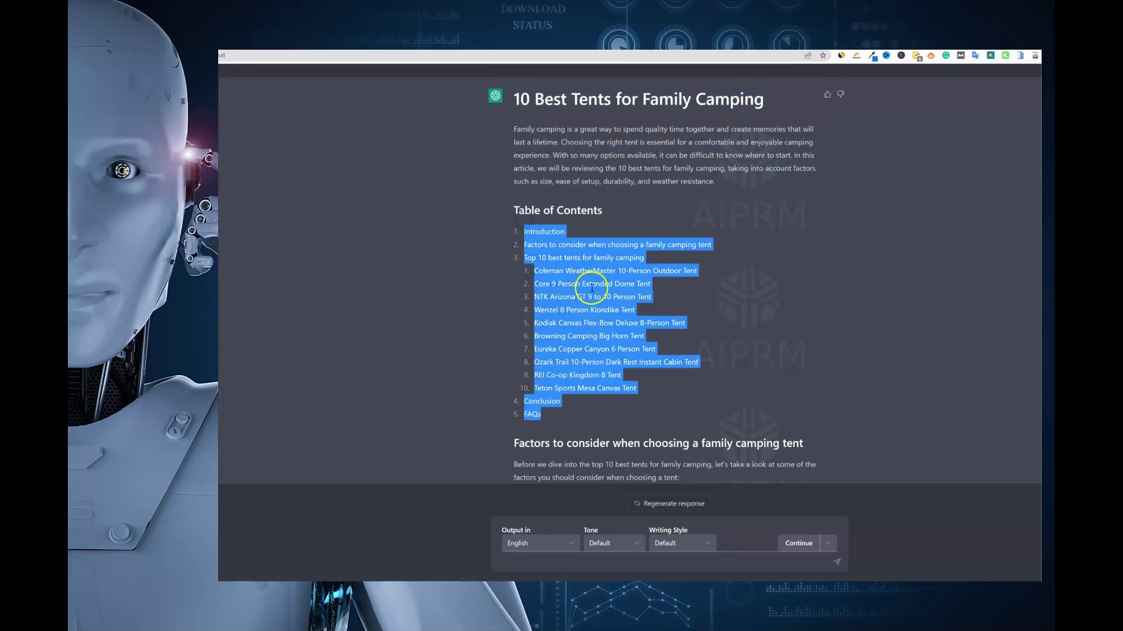
{"action": "left_click", "coordinate": [655, 221]}
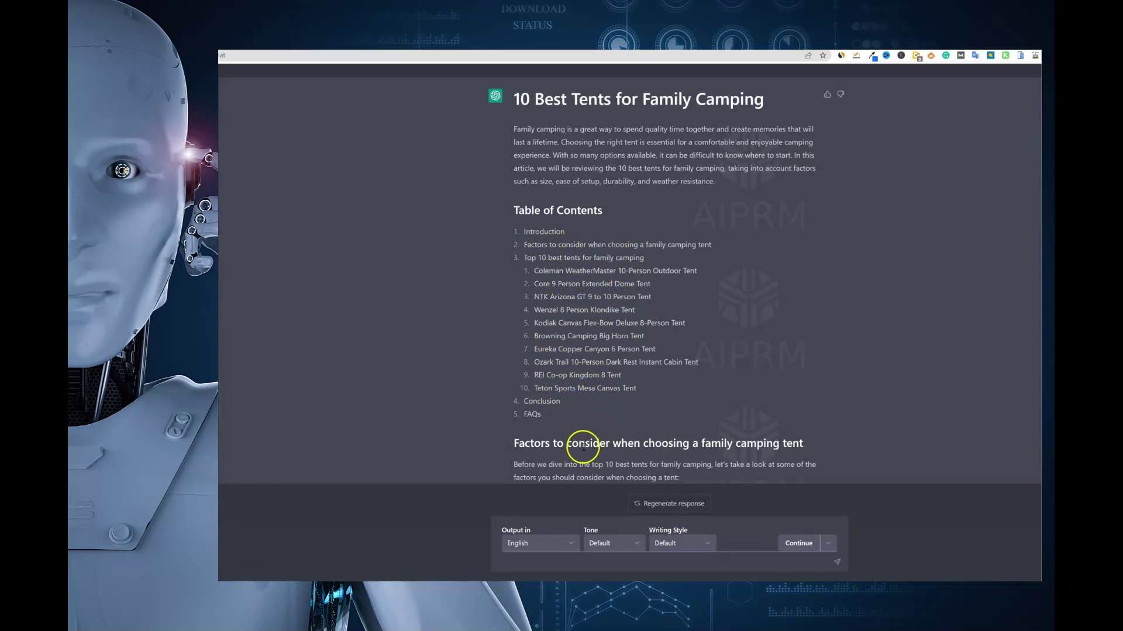
Step: Scroll down to the FAQs and have ChatGPT continue with the FAQ answers
{"action": "scroll", "coordinate": [604, 421], "scroll_direction": "down", "scroll_amount": 10}
{"action": "scroll", "coordinate": [607, 417], "scroll_direction": "down", "scroll_amount": 5}
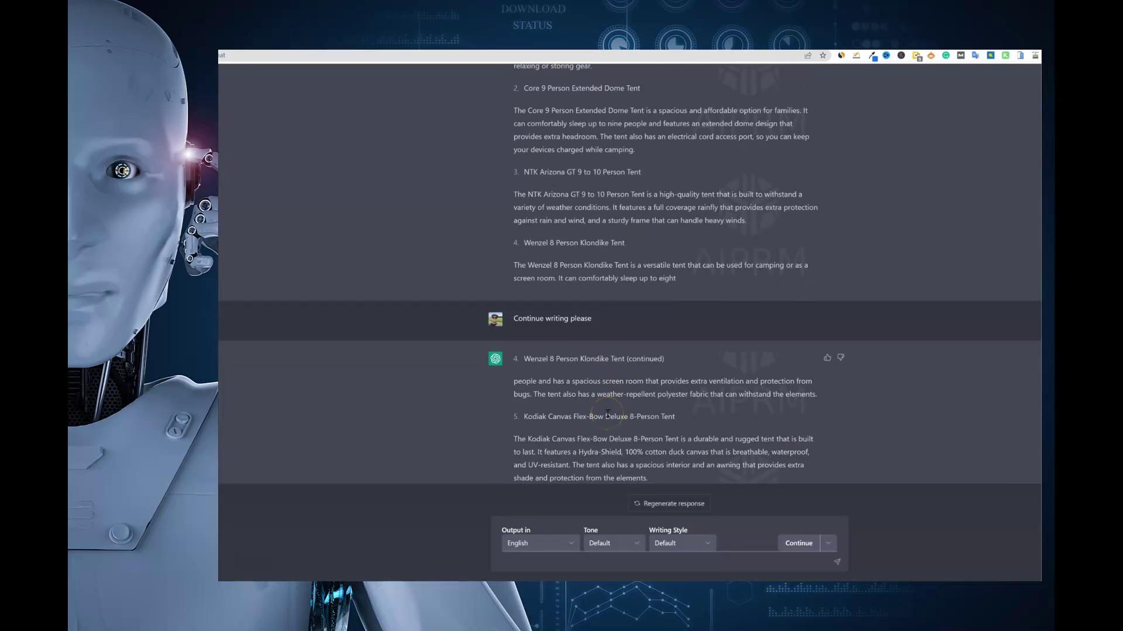
{"action": "scroll", "coordinate": [608, 413], "scroll_direction": "down", "scroll_amount": 15}
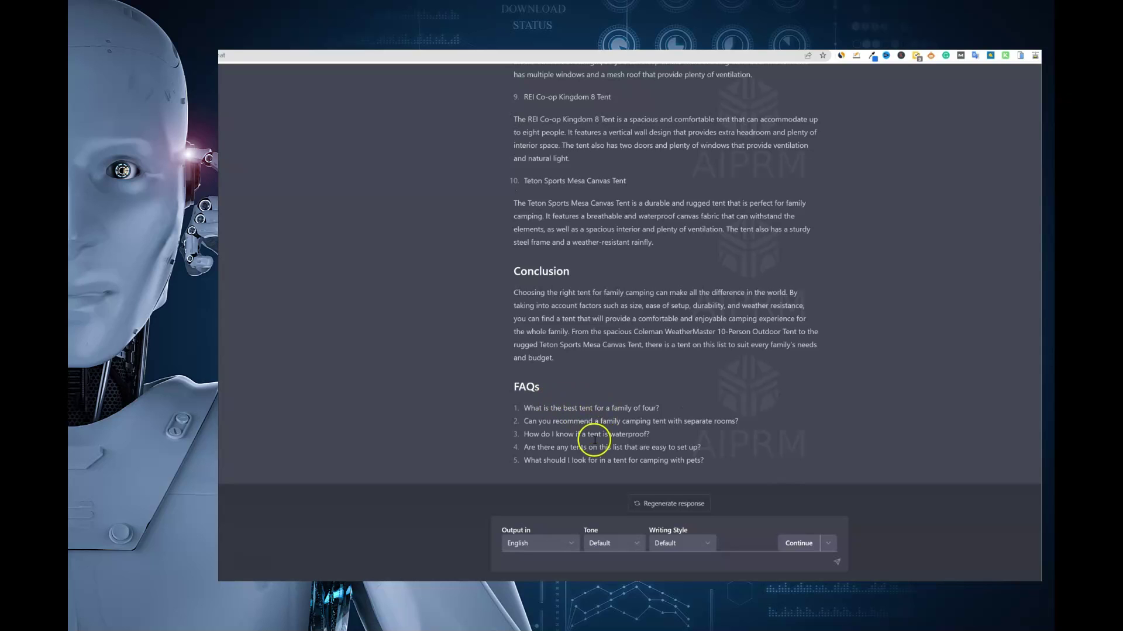
{"action": "left_click", "coordinate": [796, 545]}
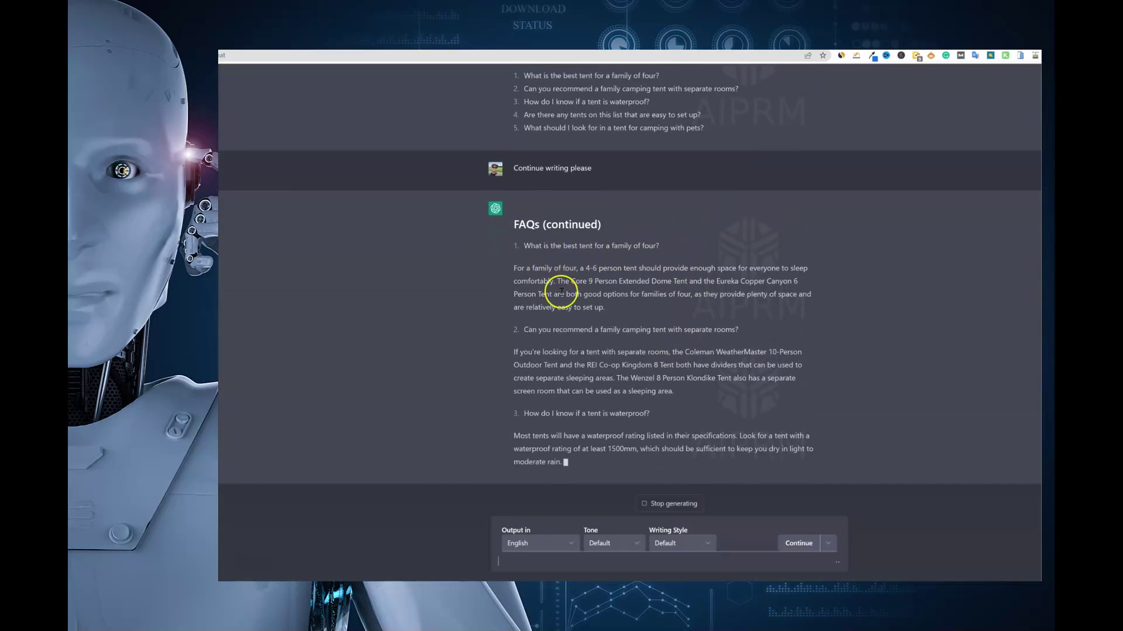
{"action": "scroll", "coordinate": [573, 293], "scroll_direction": "up", "scroll_amount": 2}
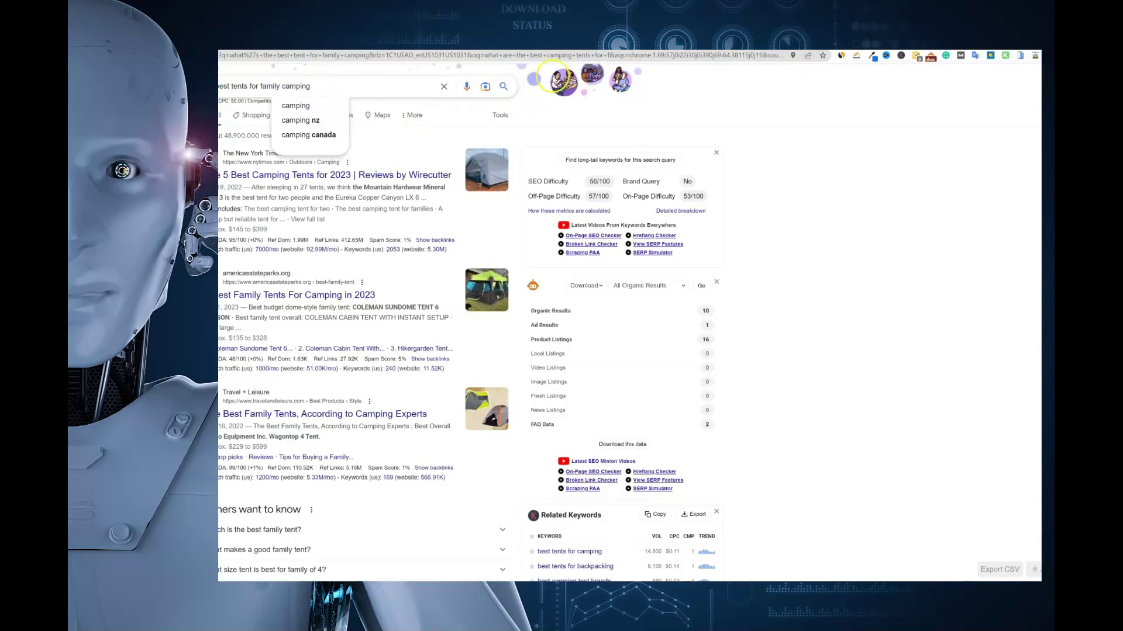
{"action": "scroll", "coordinate": [307, 459], "scroll_direction": "down", "scroll_amount": 2}
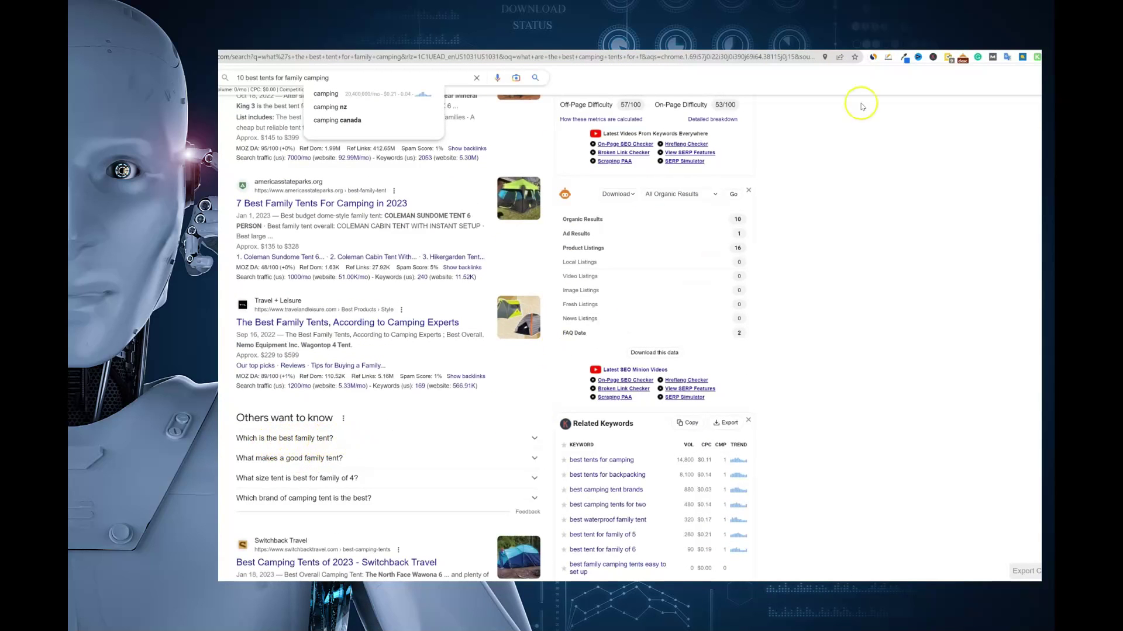
{"action": "key", "text": "ctrl+Tab"}
{"action": "scroll", "coordinate": [614, 362], "scroll_direction": "down", "scroll_amount": 1}
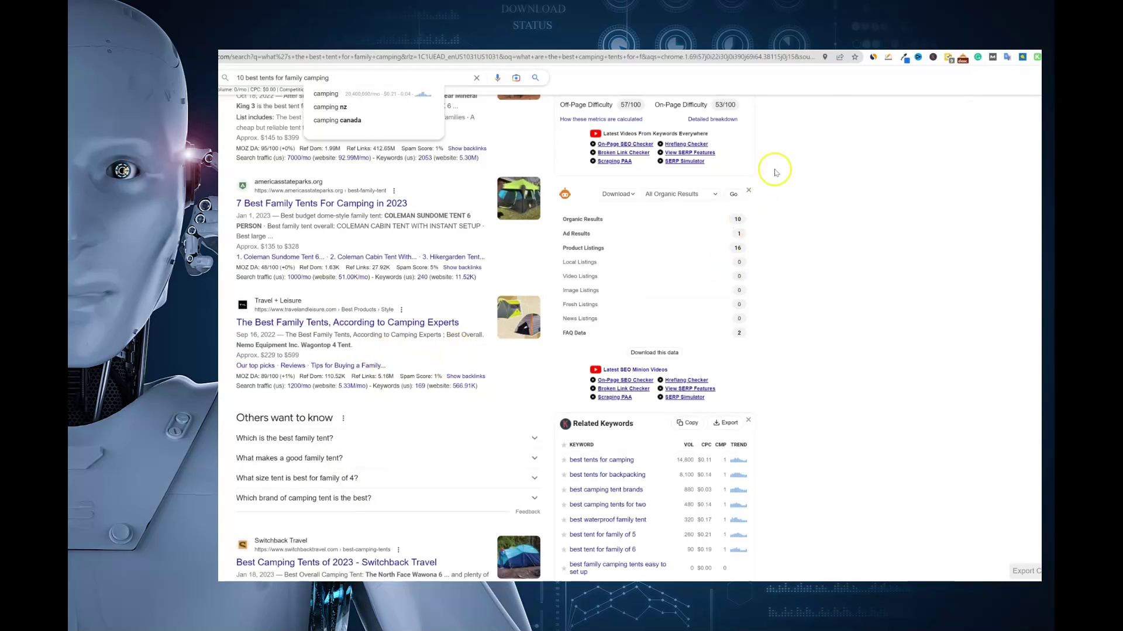
{"action": "left_click", "coordinate": [852, 182]}
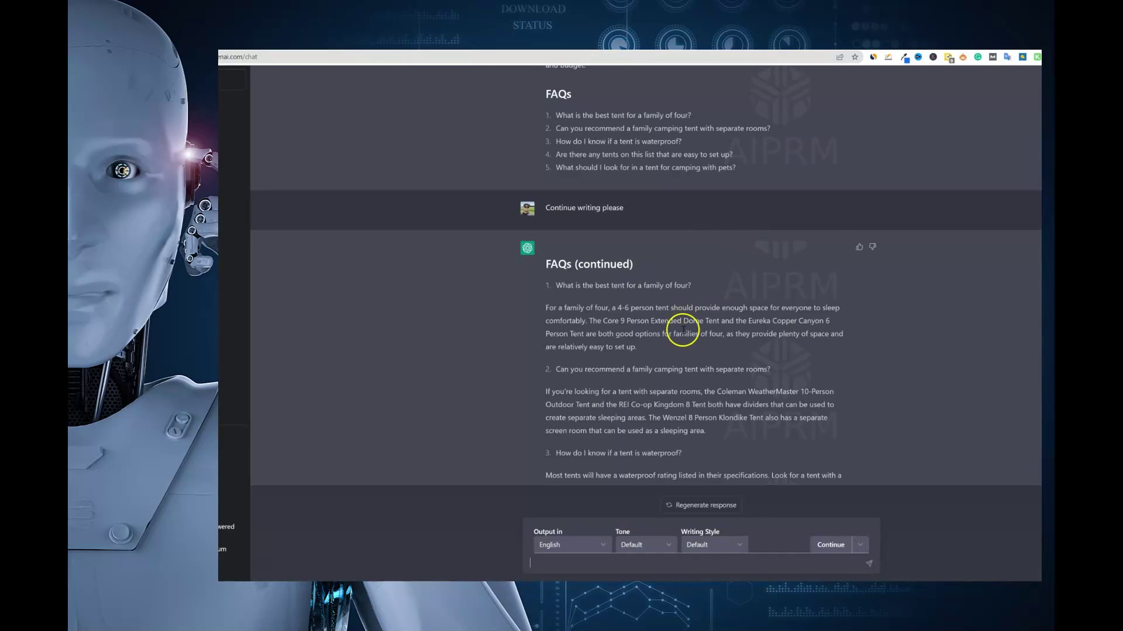
Step: Count the selected article's words with Word Counter Plus, confirming 1469 words
{"action": "scroll", "coordinate": [682, 330], "scroll_direction": "down", "scroll_amount": 4}
{"action": "scroll", "coordinate": [659, 358], "scroll_direction": "up", "scroll_amount": 5}
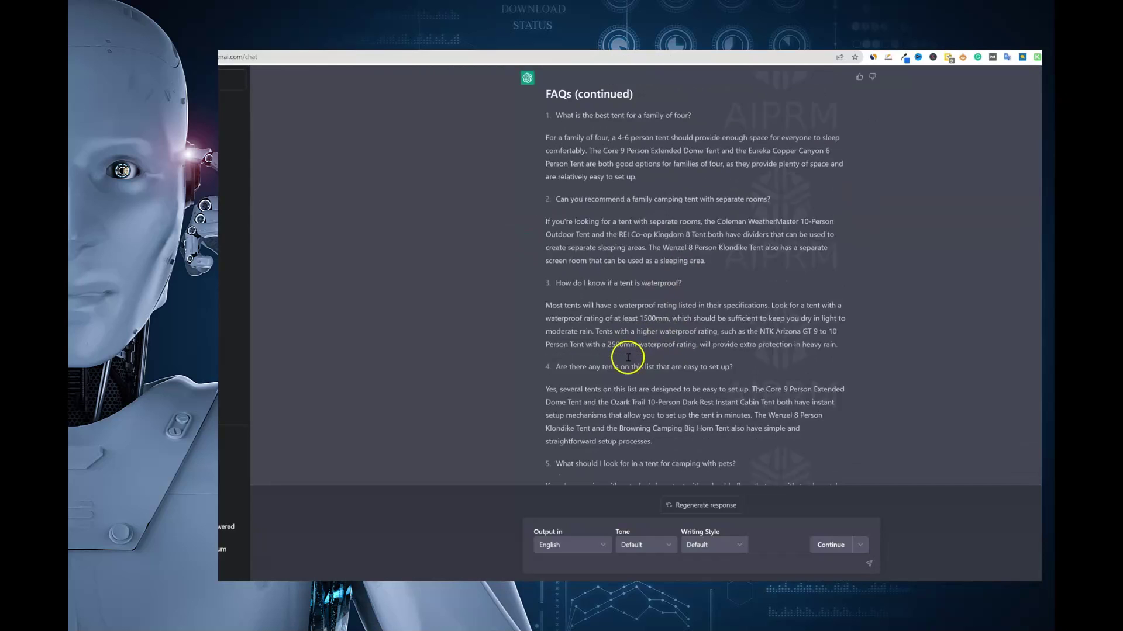
{"action": "scroll", "coordinate": [664, 243], "scroll_direction": "down", "scroll_amount": 5}
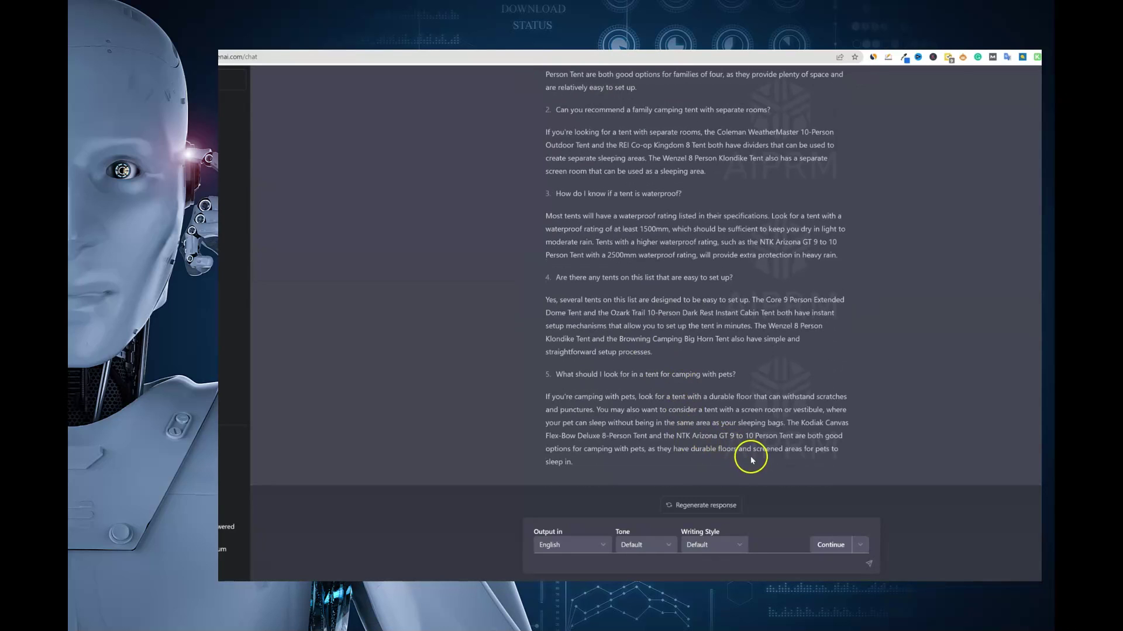
{"action": "scroll", "coordinate": [664, 396], "scroll_direction": "up", "scroll_amount": 8}
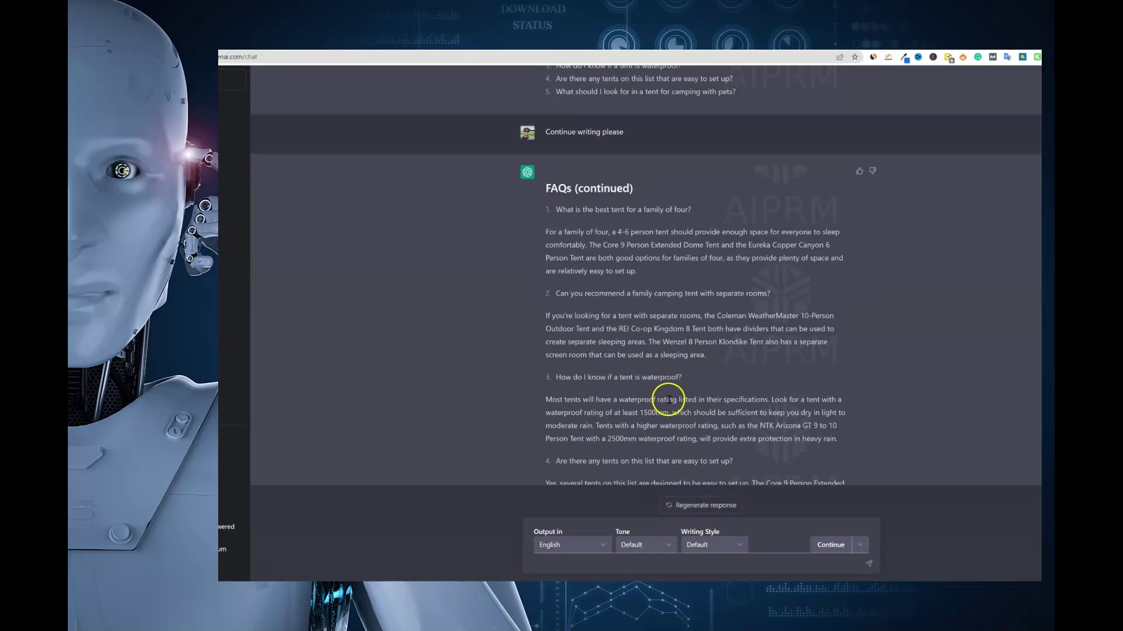
{"action": "scroll", "coordinate": [665, 358], "scroll_direction": "down", "scroll_amount": 8}
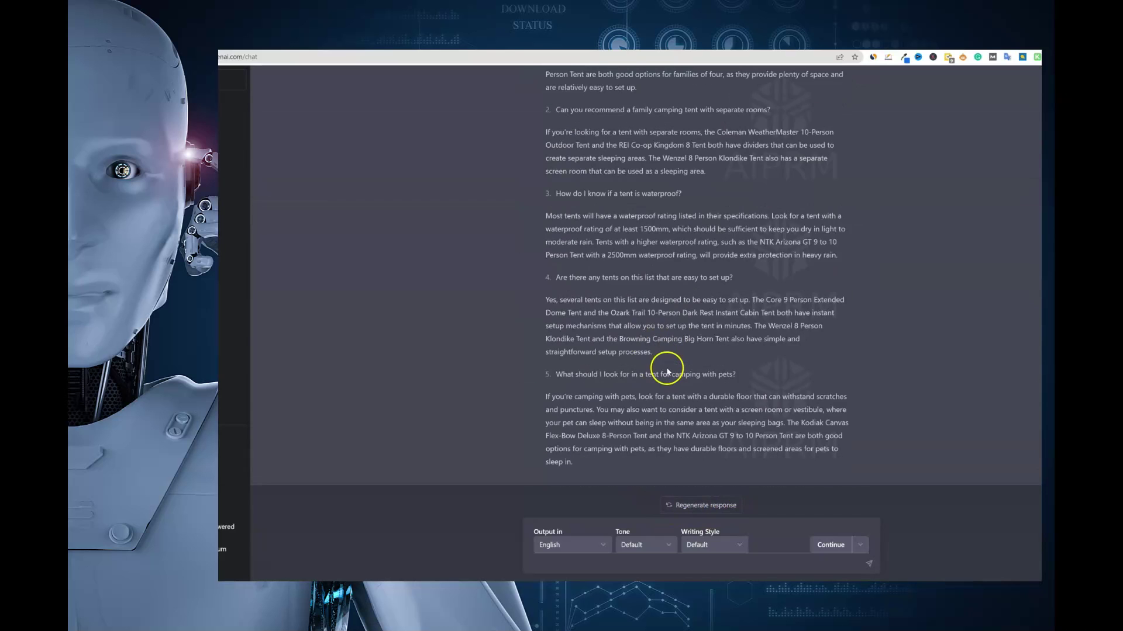
{"action": "left_click_drag", "start_coordinate": [588, 463], "coordinate": [548, 155]}
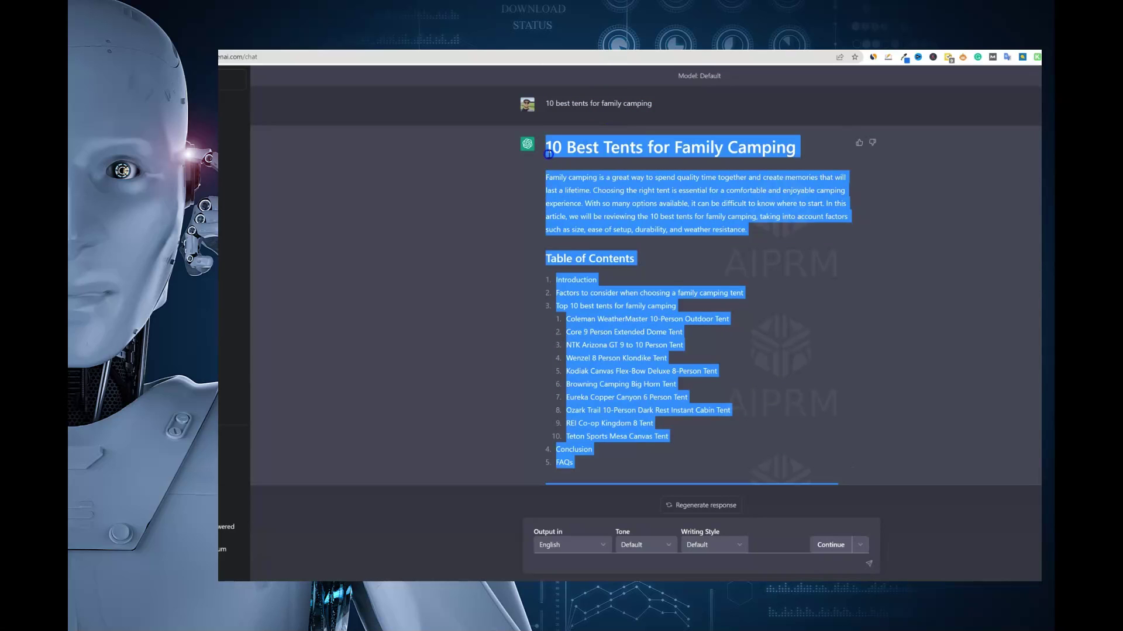
{"action": "right_click", "coordinate": [559, 190]}
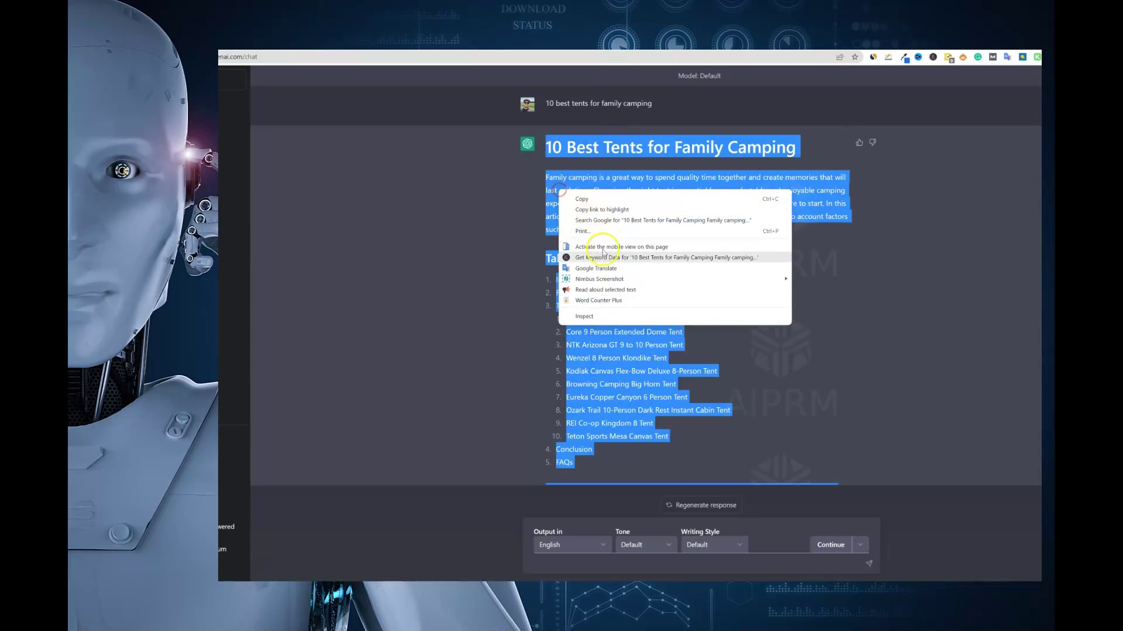
{"action": "left_click", "coordinate": [603, 301]}
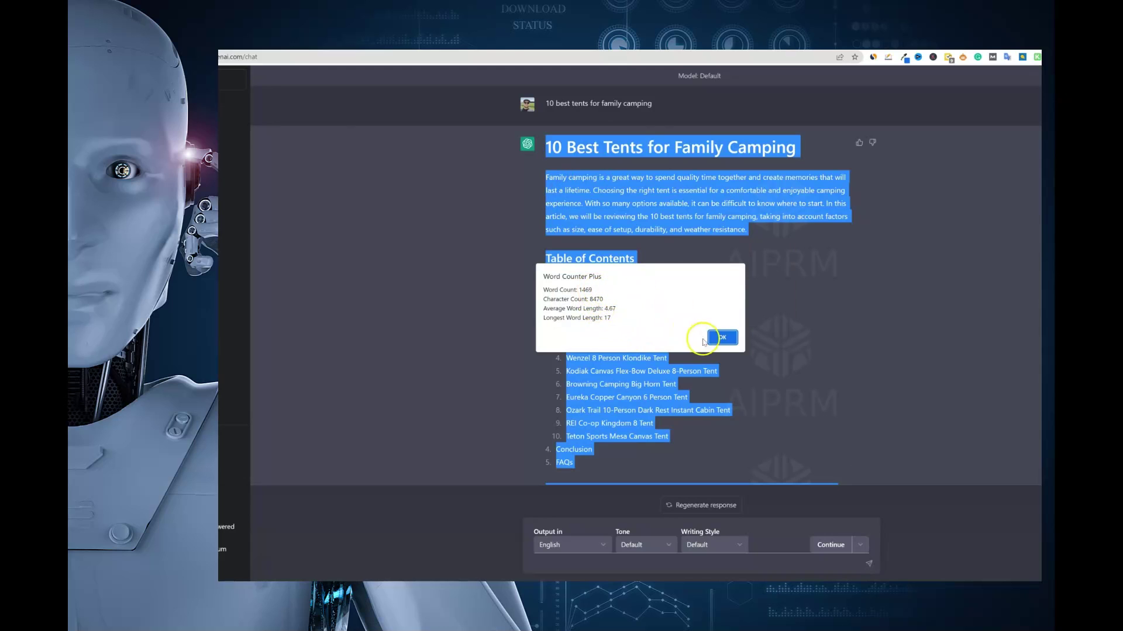
{"action": "left_click", "coordinate": [723, 339]}
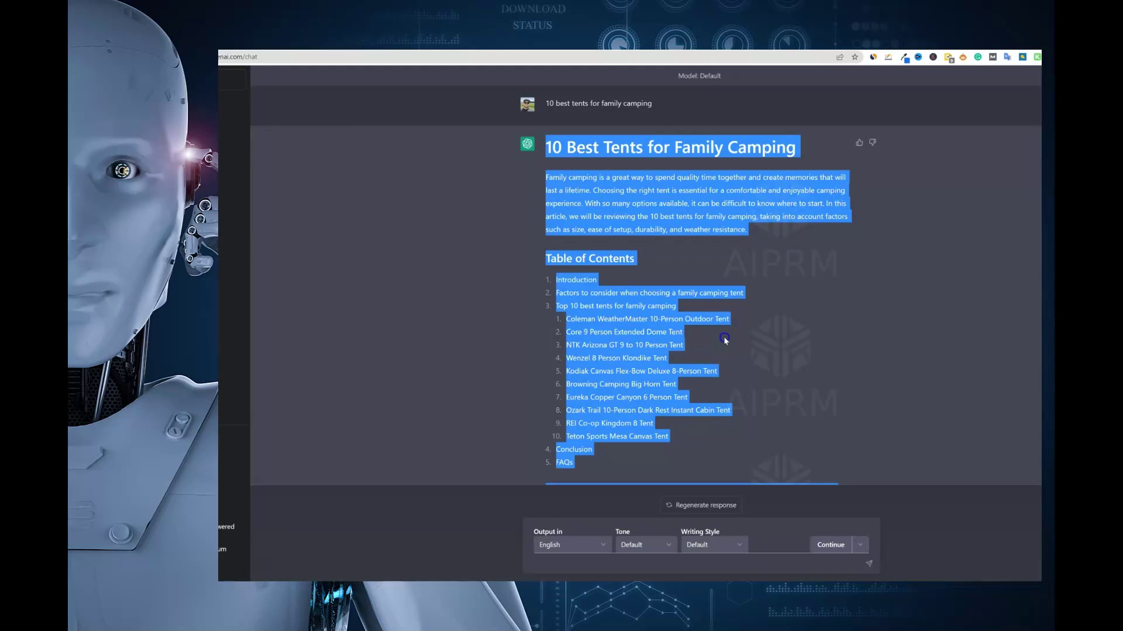
{"action": "left_click", "coordinate": [769, 337]}
Step: Start a new empty chat showing the AIPRM prompt library
{"action": "scroll", "coordinate": [782, 364], "scroll_direction": "down", "scroll_amount": 5}
{"action": "scroll", "coordinate": [781, 364], "scroll_direction": "down", "scroll_amount": 5}
{"action": "scroll", "coordinate": [784, 367], "scroll_direction": "down", "scroll_amount": 5}
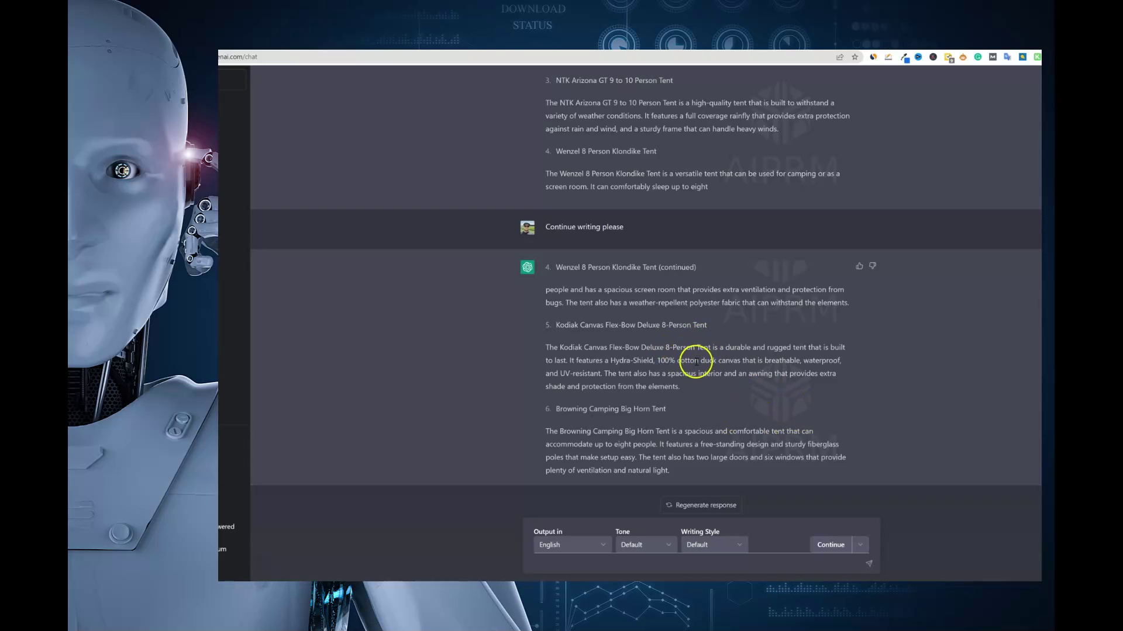
{"action": "scroll", "coordinate": [678, 388], "scroll_direction": "down", "scroll_amount": 5}
{"action": "scroll", "coordinate": [679, 387], "scroll_direction": "down", "scroll_amount": 12}
{"action": "scroll", "coordinate": [666, 383], "scroll_direction": "up", "scroll_amount": 16}
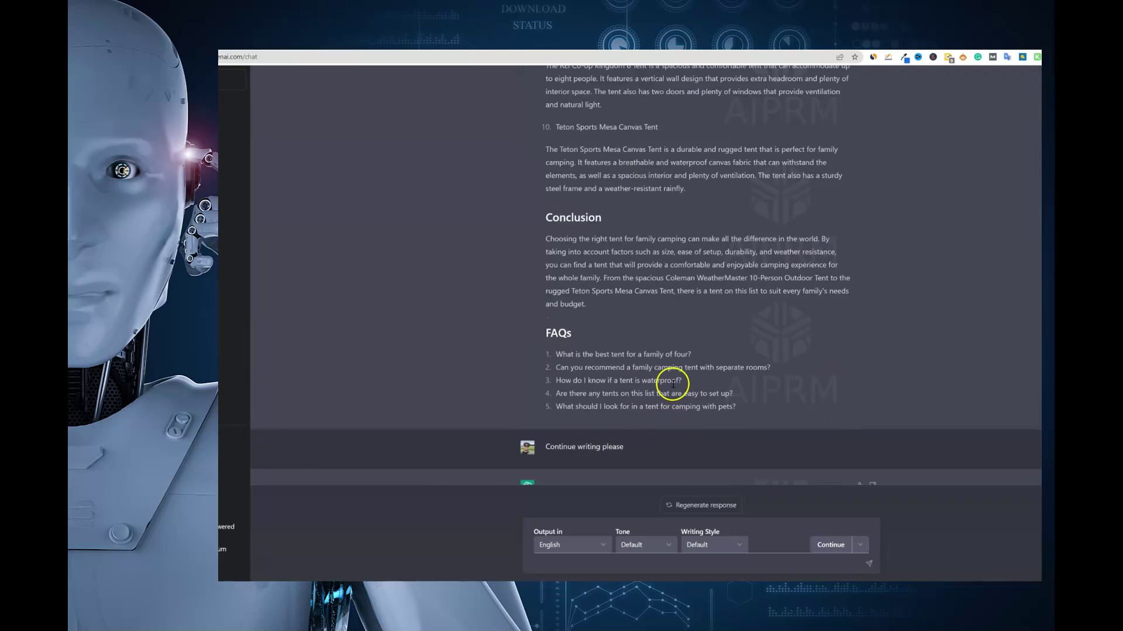
{"action": "scroll", "coordinate": [684, 383], "scroll_direction": "up", "scroll_amount": 20}
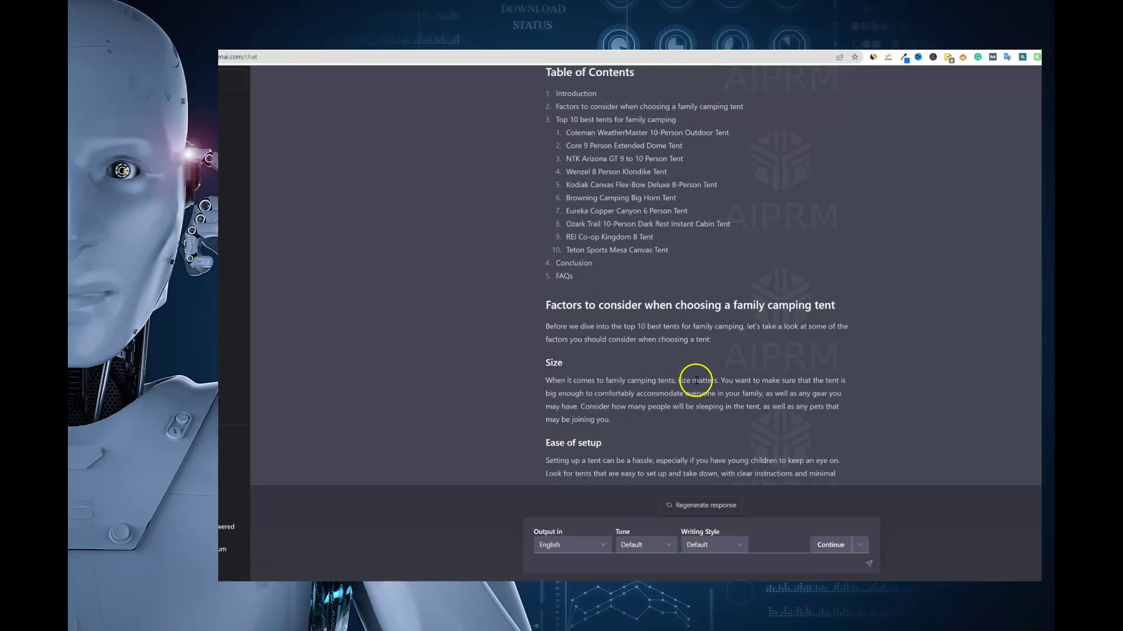
{"action": "scroll", "coordinate": [696, 380], "scroll_direction": "up", "scroll_amount": 3}
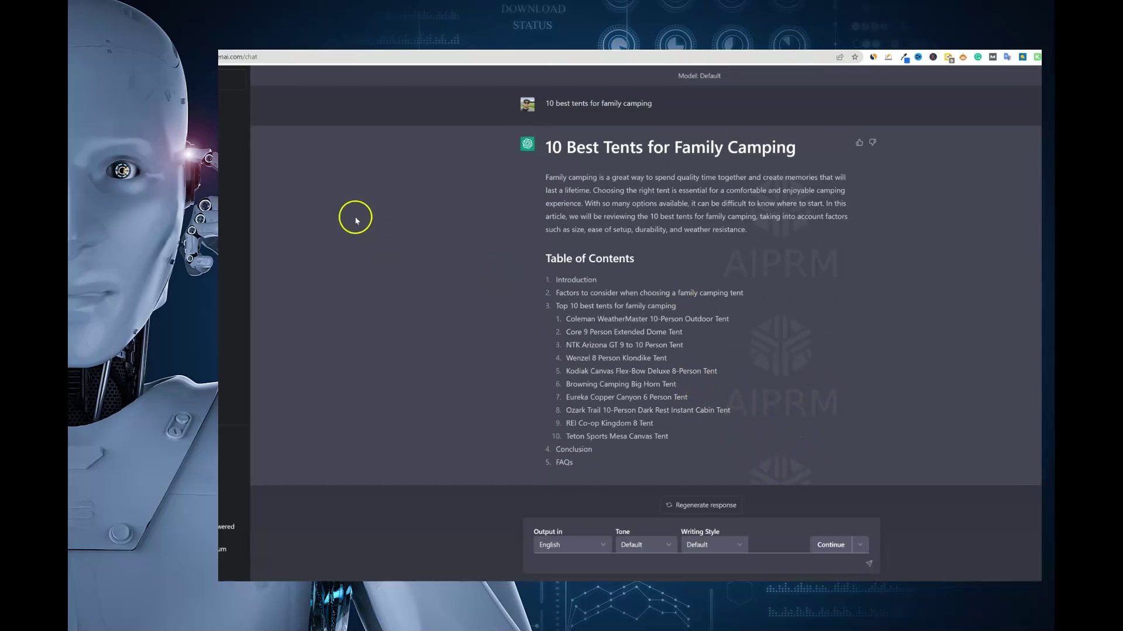
{"action": "left_click", "coordinate": [232, 80]}
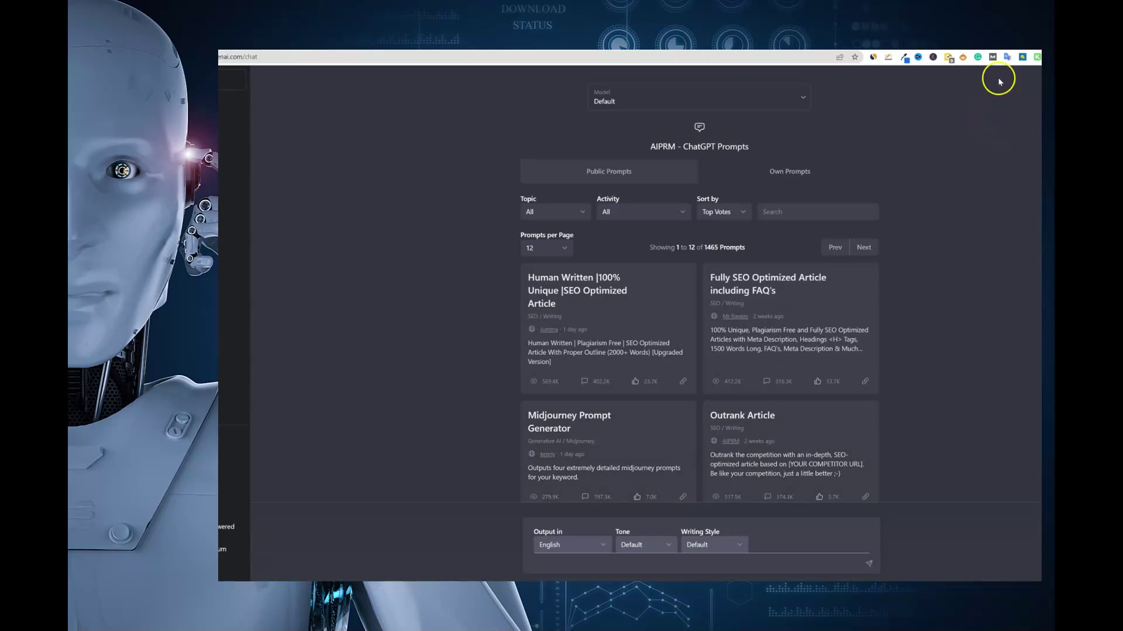
{"action": "left_click", "coordinate": [842, 248]}
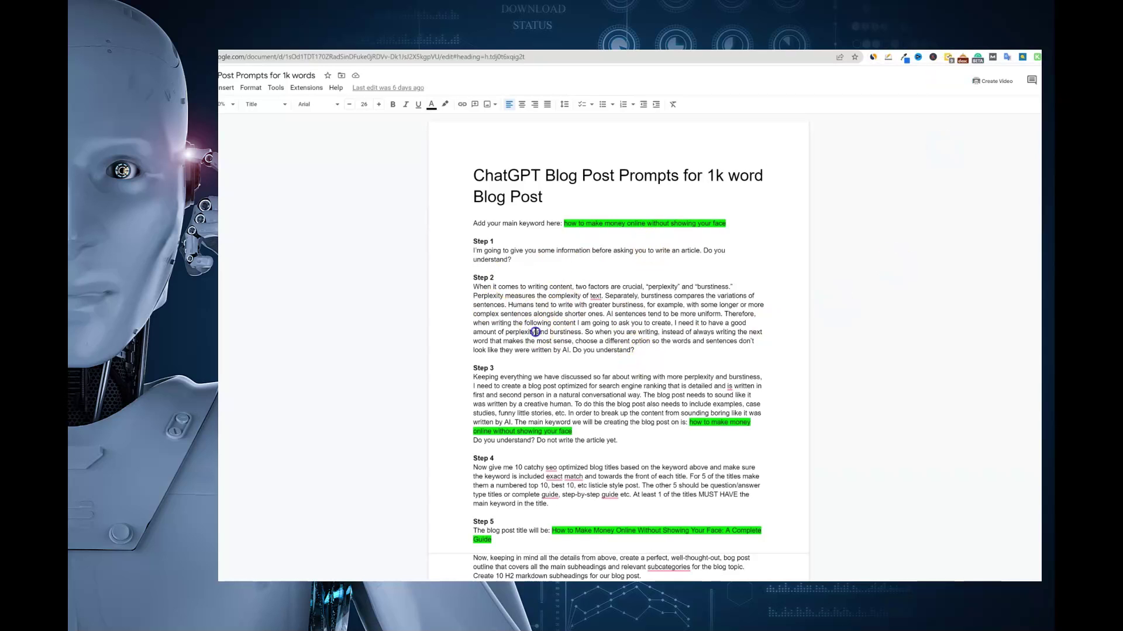
Step: Zoom the prompts document to 150%
{"action": "left_click", "coordinate": [535, 332]}
{"action": "scroll", "coordinate": [513, 276], "scroll_direction": "down", "scroll_amount": 1}
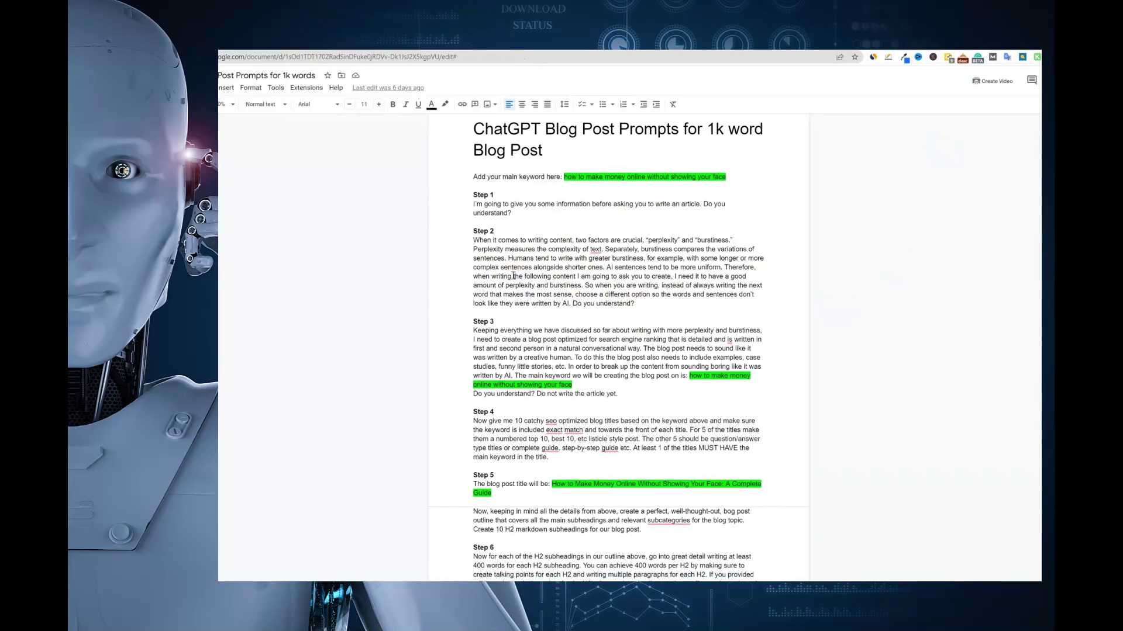
{"action": "scroll", "coordinate": [538, 266], "scroll_direction": "up", "scroll_amount": 1}
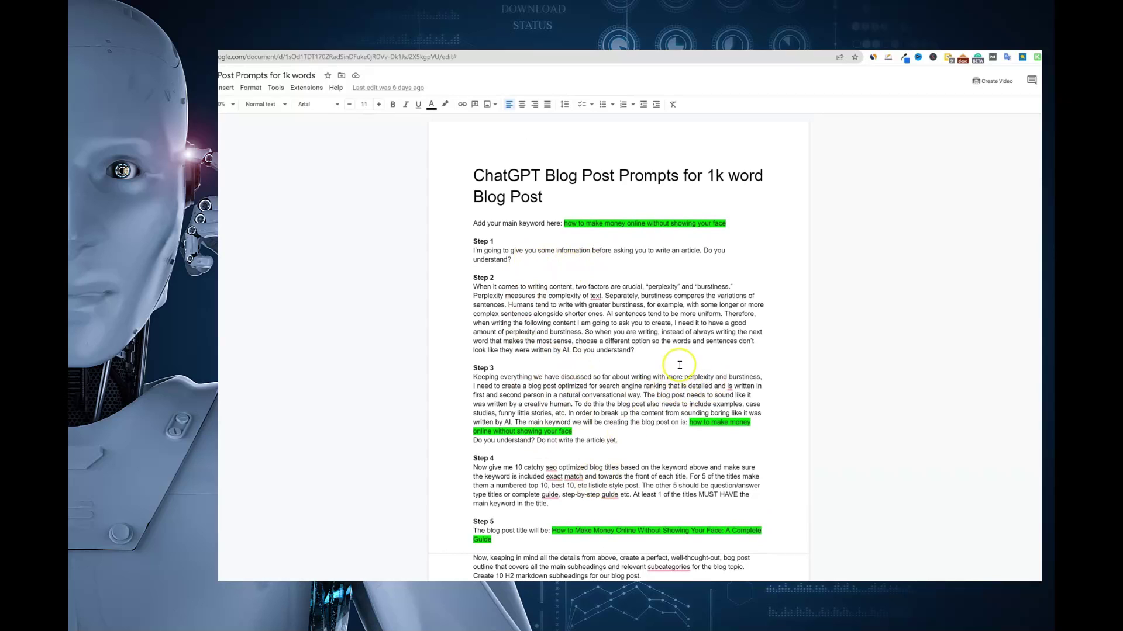
{"action": "scroll", "coordinate": [679, 365], "scroll_direction": "down", "scroll_amount": 1}
{"action": "scroll", "coordinate": [628, 302], "scroll_direction": "up", "scroll_amount": 1}
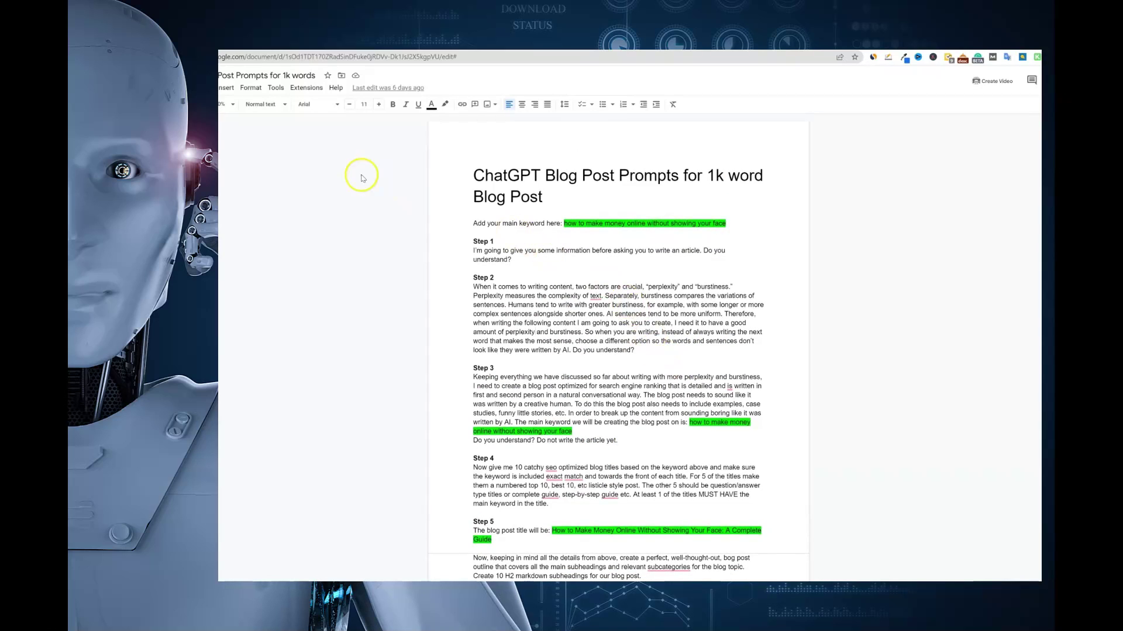
{"action": "left_click", "coordinate": [232, 106]}
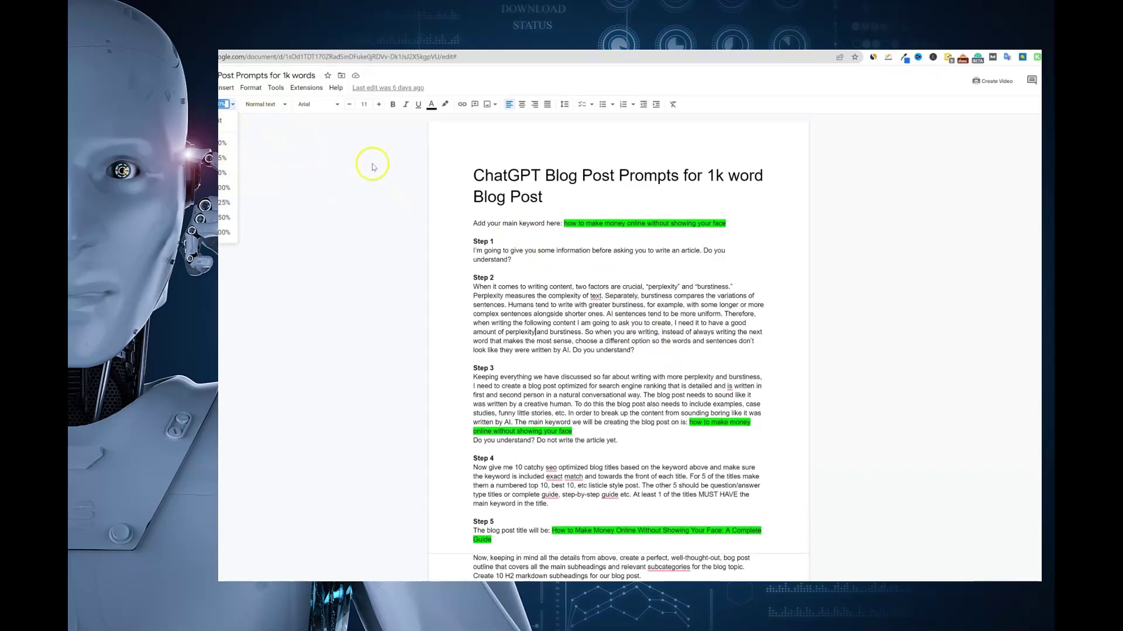
{"action": "left_click", "coordinate": [226, 218]}
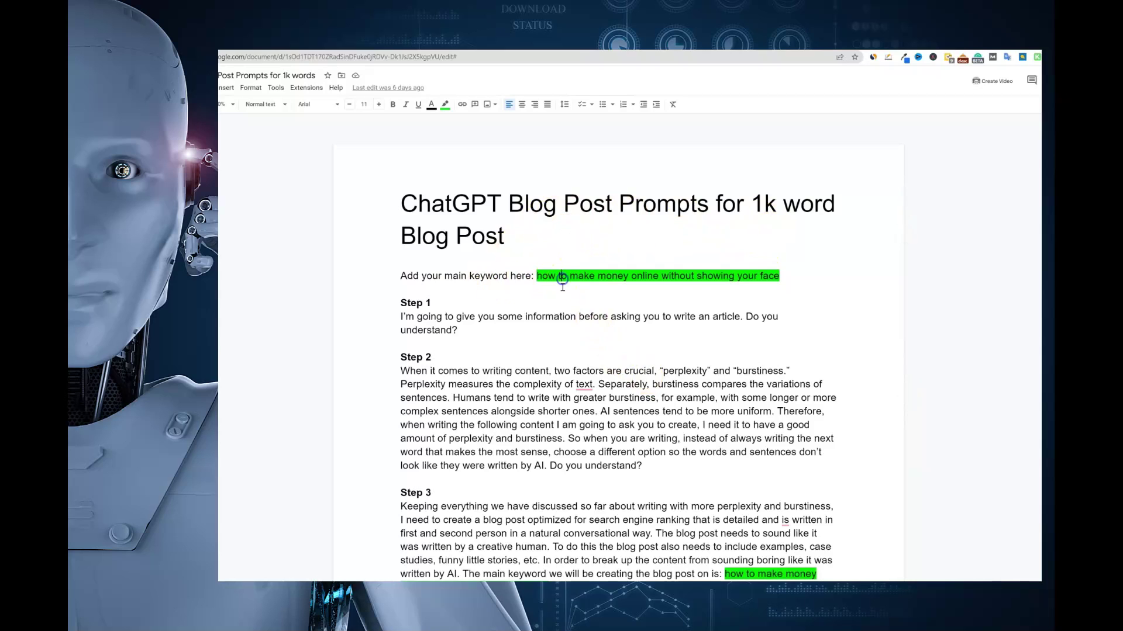
Step: Select the Step 2 heading, then the search keyword text
{"action": "left_click", "coordinate": [523, 326]}
{"action": "scroll", "coordinate": [479, 346], "scroll_direction": "down", "scroll_amount": 3}
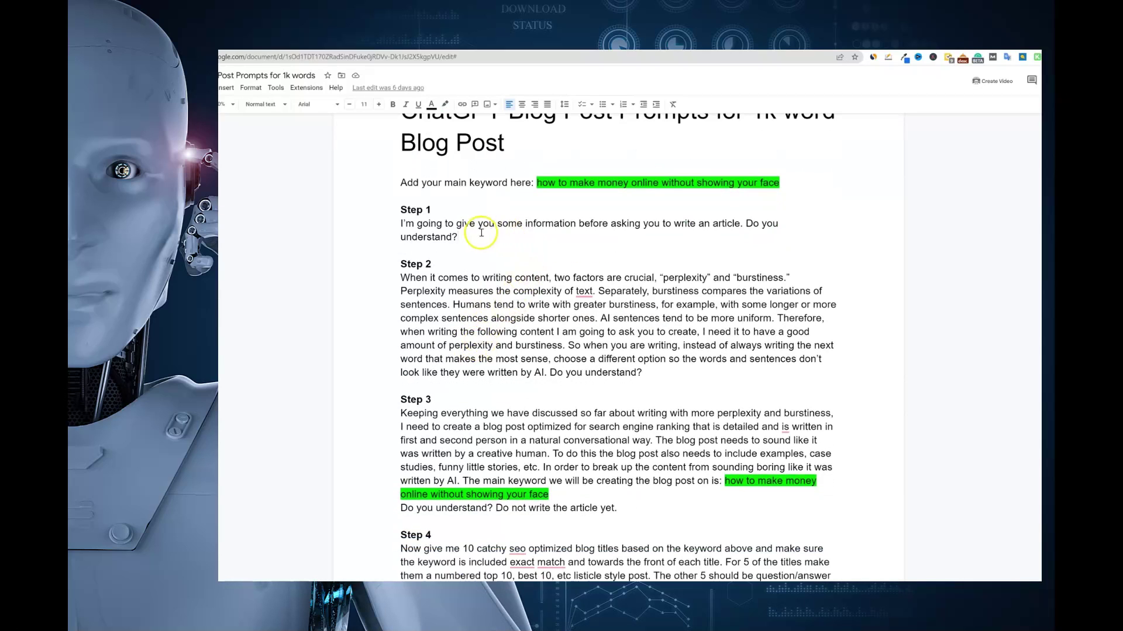
{"action": "left_click_drag", "start_coordinate": [399, 209], "coordinate": [424, 210]}
{"action": "left_click_drag", "start_coordinate": [400, 264], "coordinate": [431, 265]}
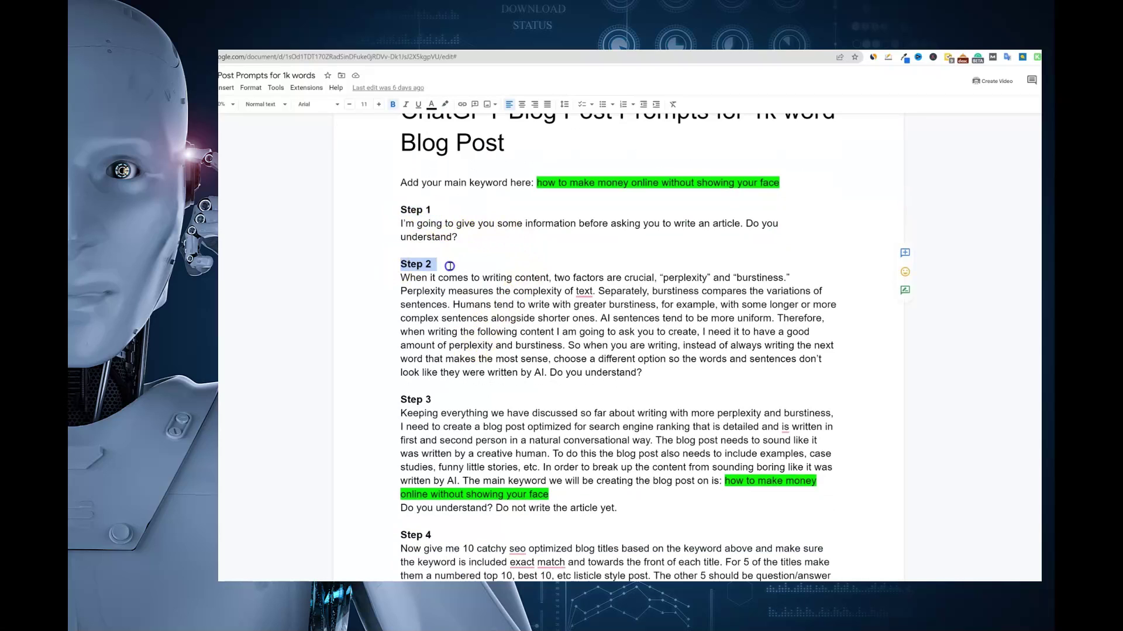
{"action": "left_click", "coordinate": [542, 271]}
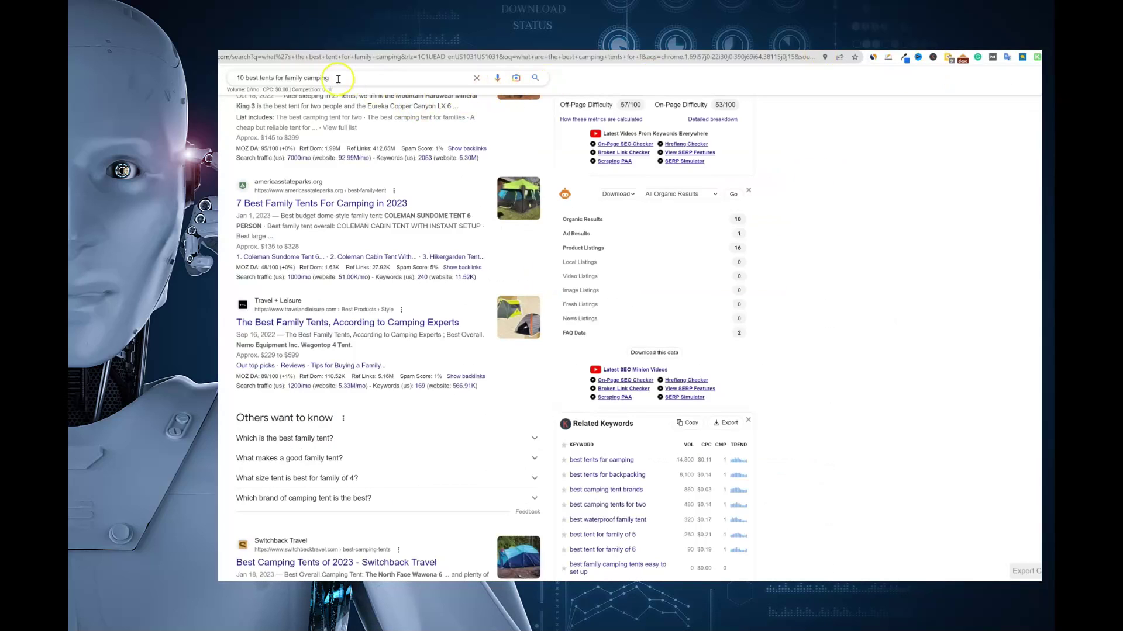
{"action": "left_click_drag", "start_coordinate": [338, 78], "coordinate": [247, 78]}
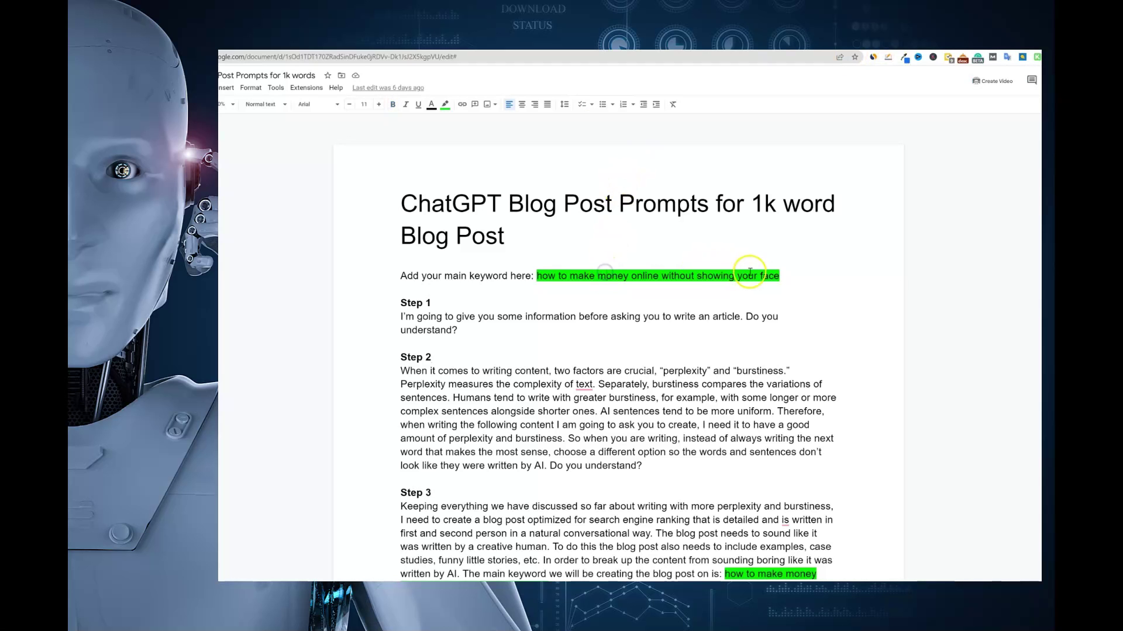
Step: Replace the main keyword after 'Add your main keyword here' with '10 best tents for family camping'
{"action": "left_click_drag", "start_coordinate": [779, 276], "coordinate": [536, 276]}
{"action": "right_click", "coordinate": [535, 276]}
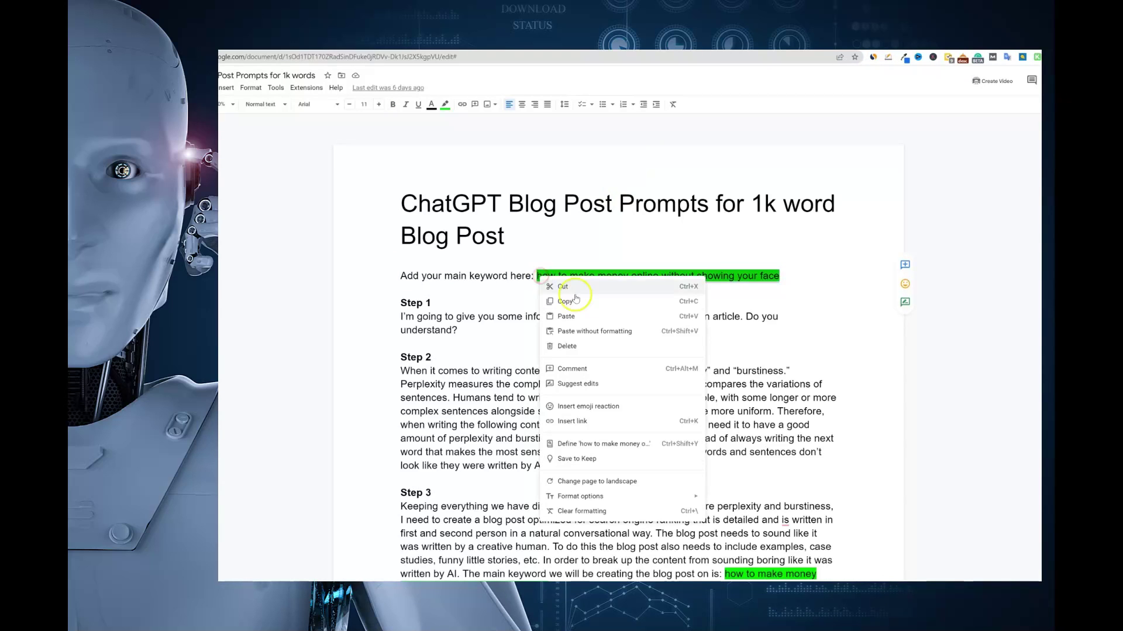
{"action": "left_click", "coordinate": [586, 329]}
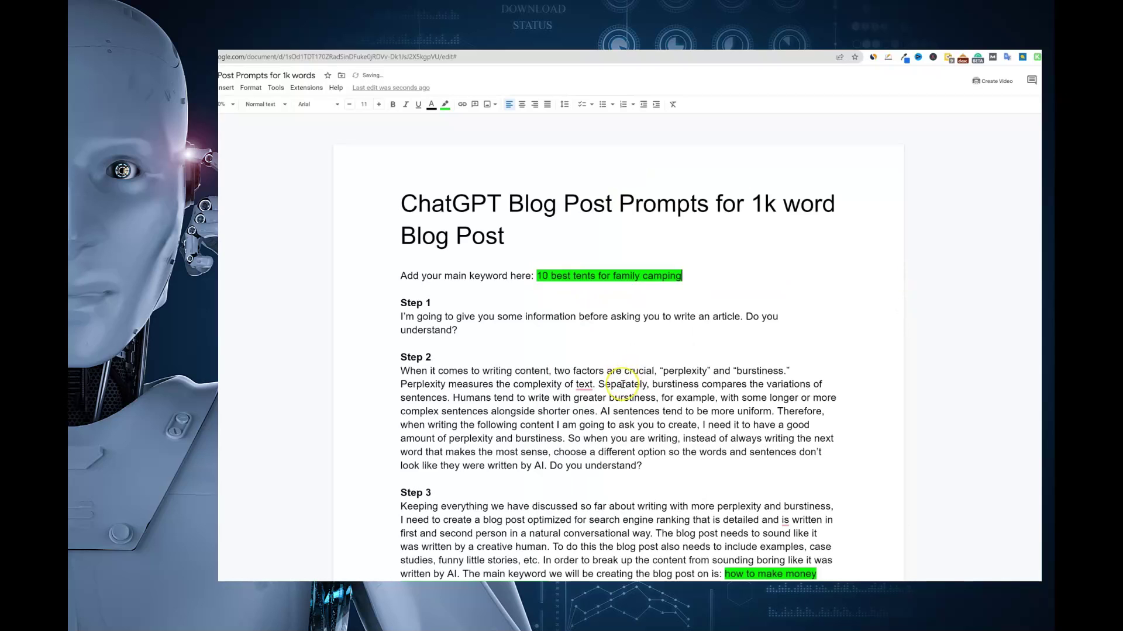
{"action": "scroll", "coordinate": [623, 384], "scroll_direction": "down", "scroll_amount": 1}
{"action": "scroll", "coordinate": [623, 384], "scroll_direction": "down", "scroll_amount": 2}
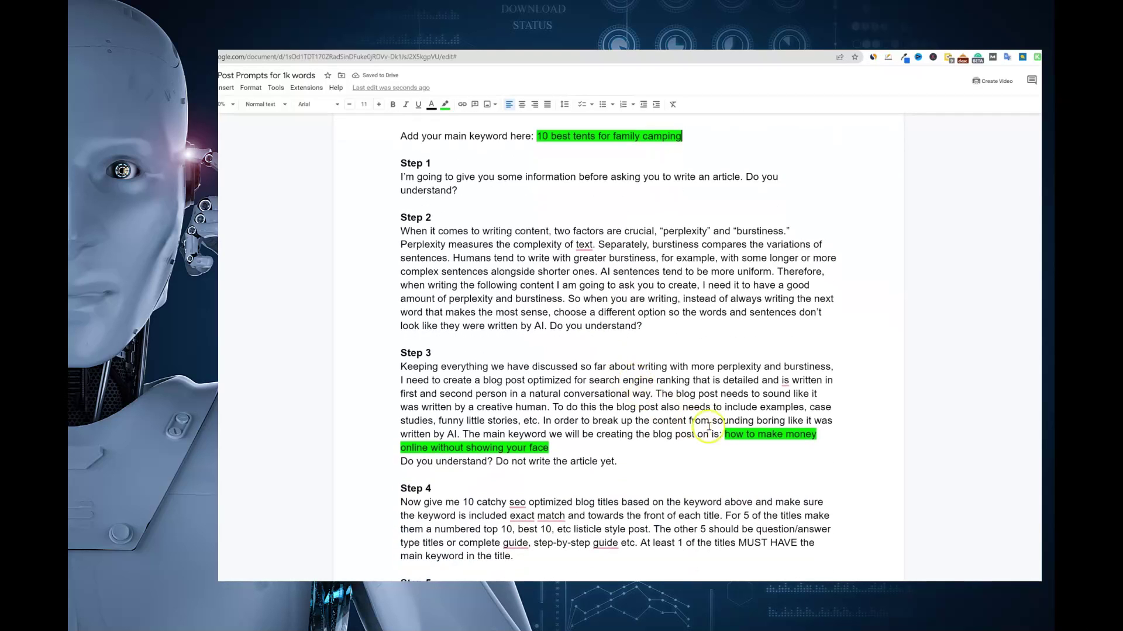
Step: Replace the Step 3 keyword with '10 best tents for family camping' and return to Step 1
{"action": "double_click", "coordinate": [750, 444]}
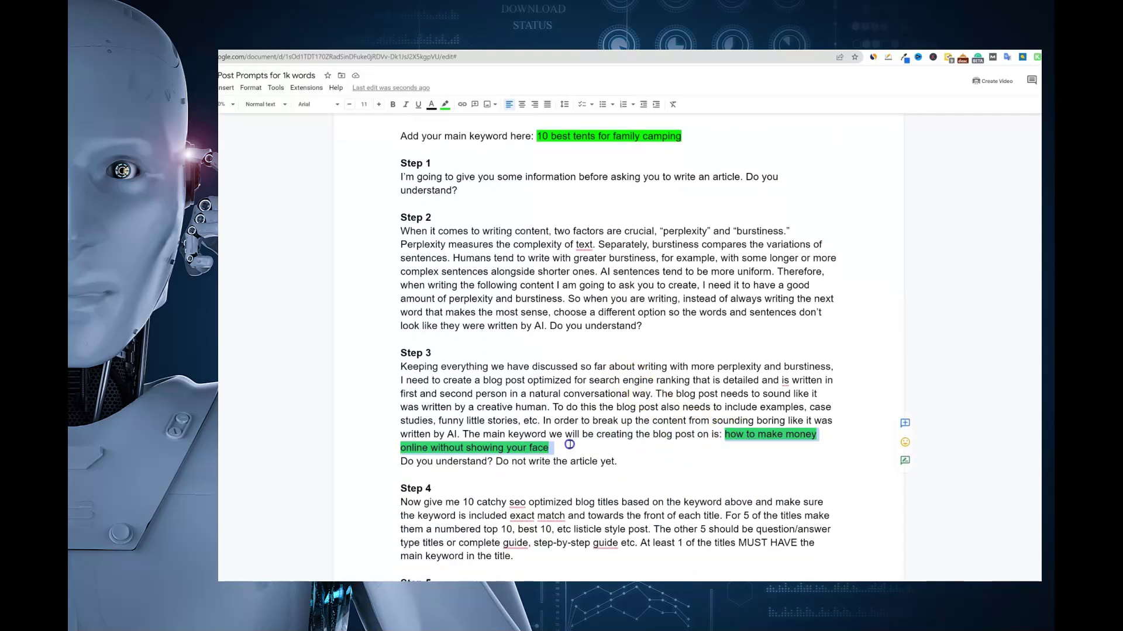
{"action": "right_click", "coordinate": [542, 448]}
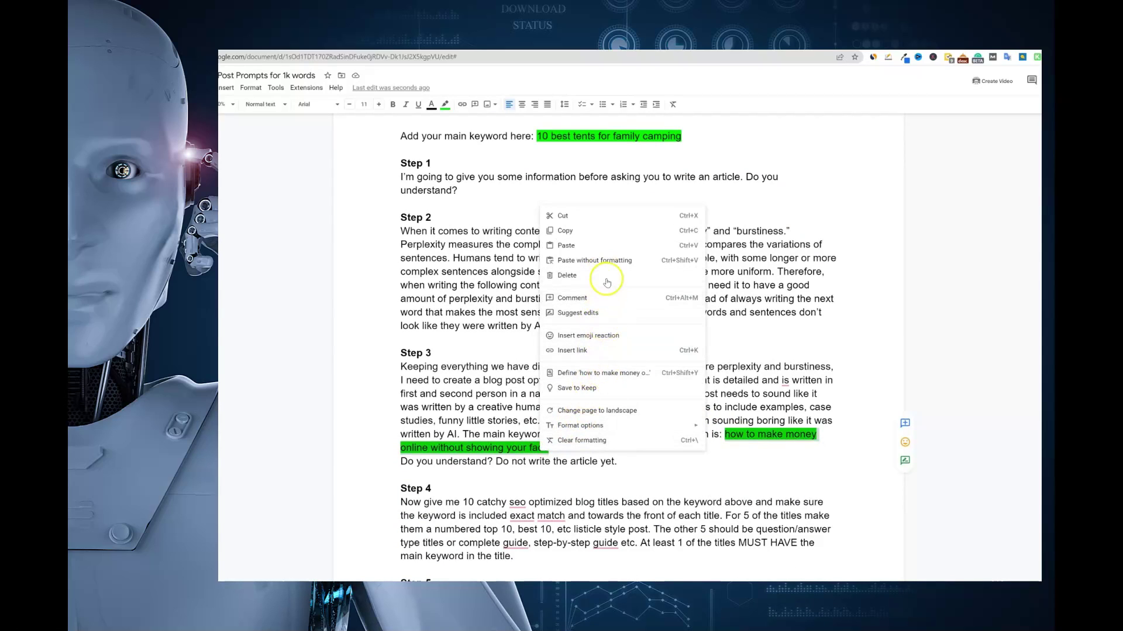
{"action": "left_click", "coordinate": [607, 260]}
{"action": "scroll", "coordinate": [618, 403], "scroll_direction": "down", "scroll_amount": 3}
{"action": "scroll", "coordinate": [618, 404], "scroll_direction": "down", "scroll_amount": 2}
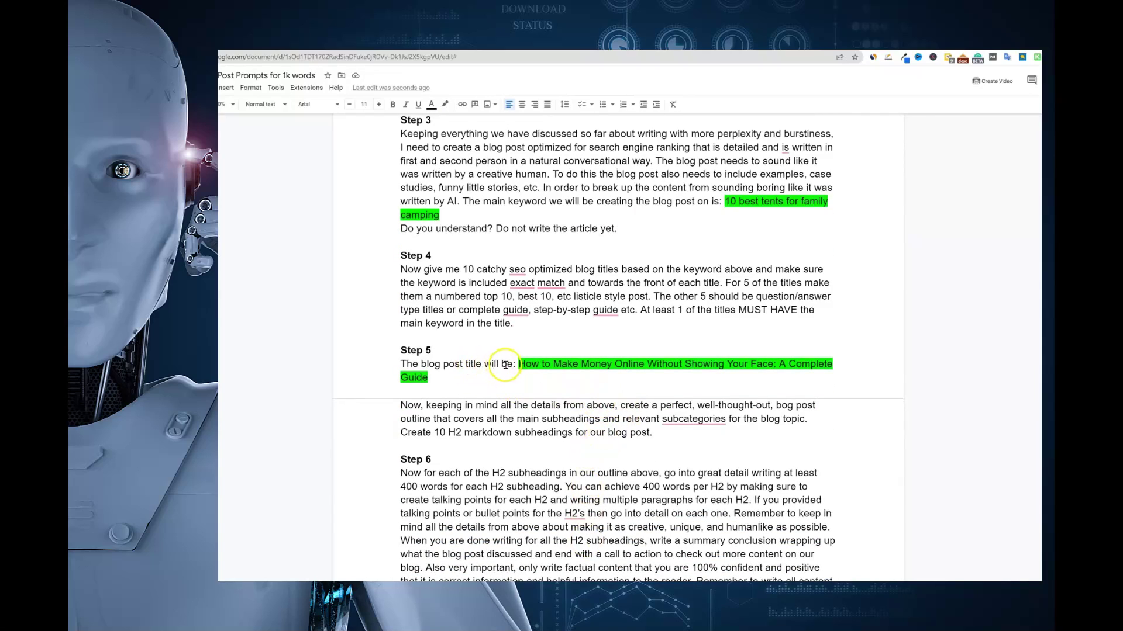
{"action": "scroll", "coordinate": [711, 348], "scroll_direction": "up", "scroll_amount": 3}
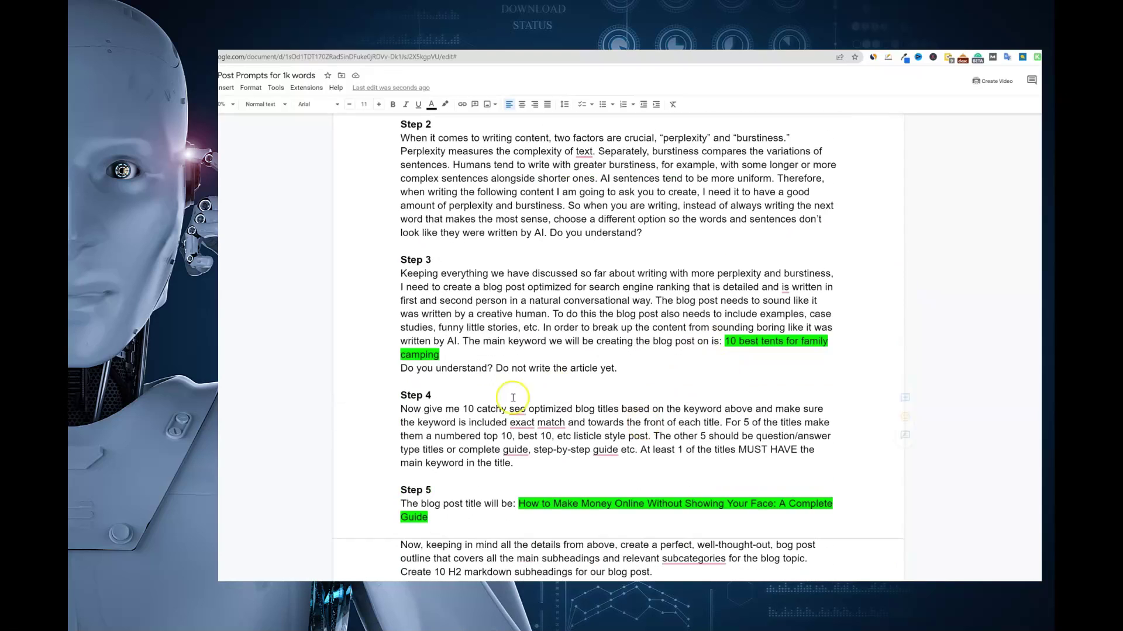
{"action": "scroll", "coordinate": [643, 408], "scroll_direction": "up", "scroll_amount": 5}
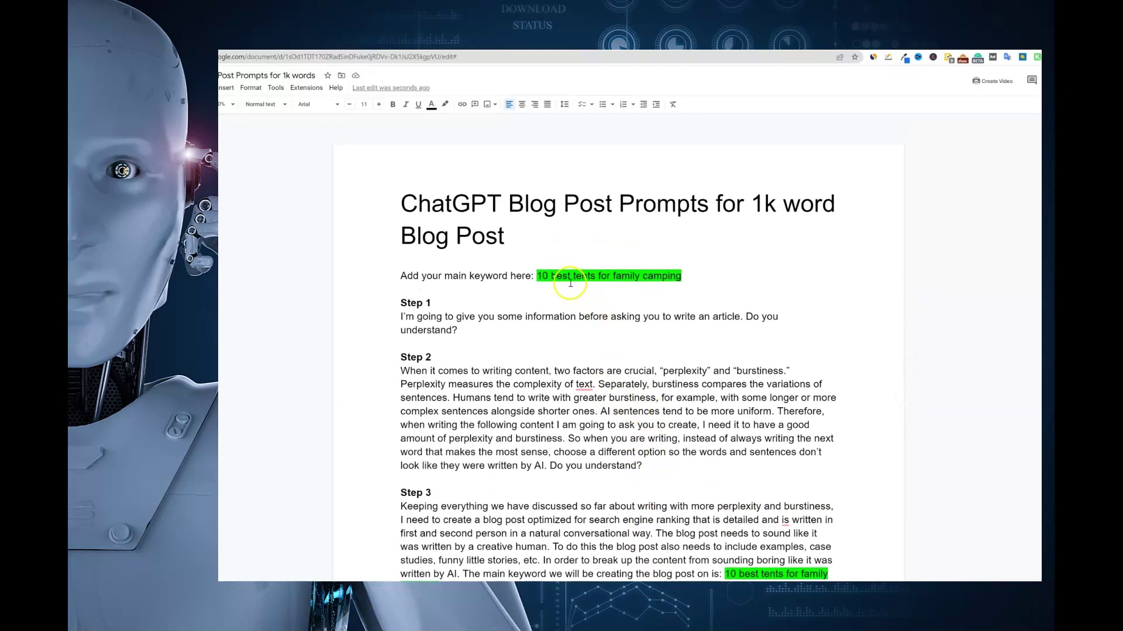
{"action": "left_click", "coordinate": [402, 318]}
Step: Copy the Step 1 prompt from the document and send it to ChatGPT
{"action": "left_click_drag", "start_coordinate": [403, 318], "coordinate": [485, 328]}
{"action": "key", "text": "ctrl+c"}
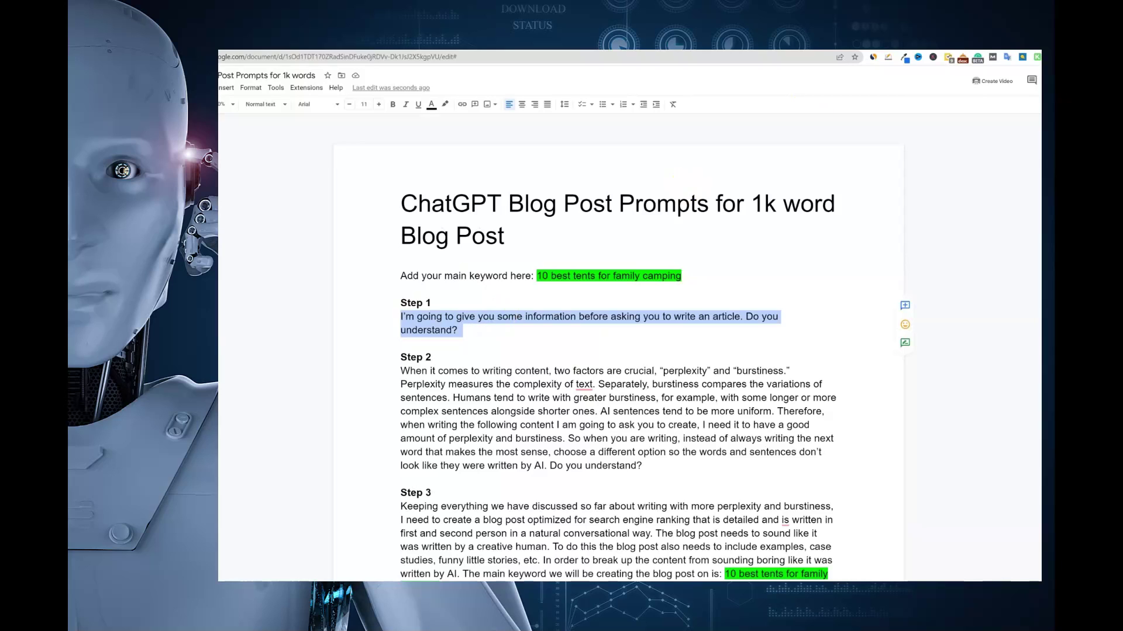
{"action": "key", "text": "ctrl+Tab"}
{"action": "left_click", "coordinate": [583, 564]}
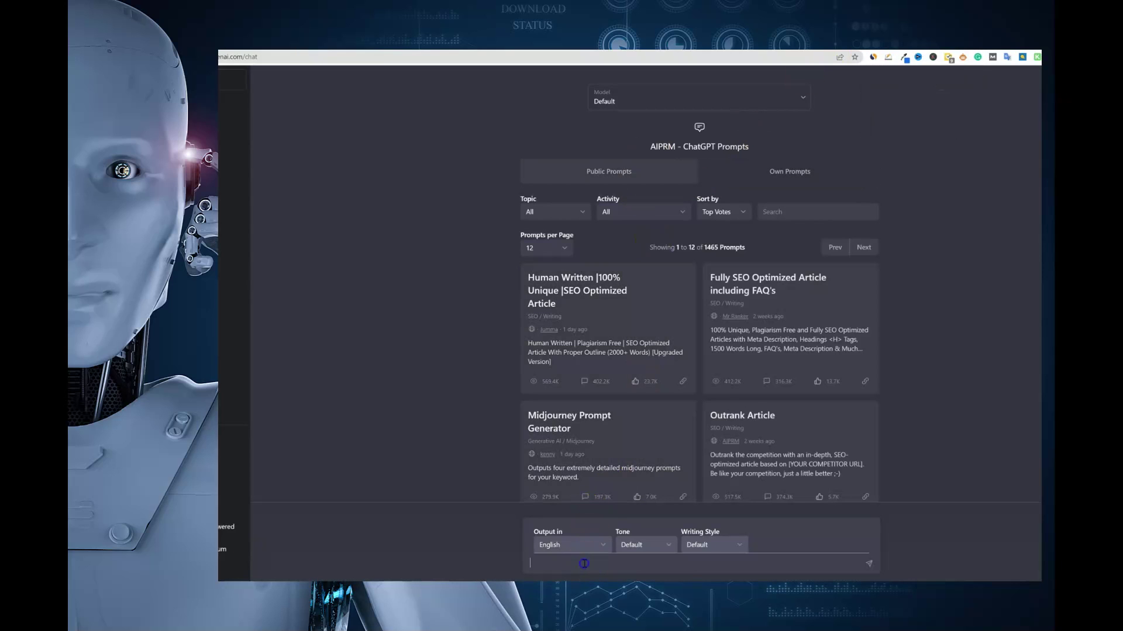
{"action": "key", "text": "ctrl+v"}
{"action": "key", "text": "Return"}
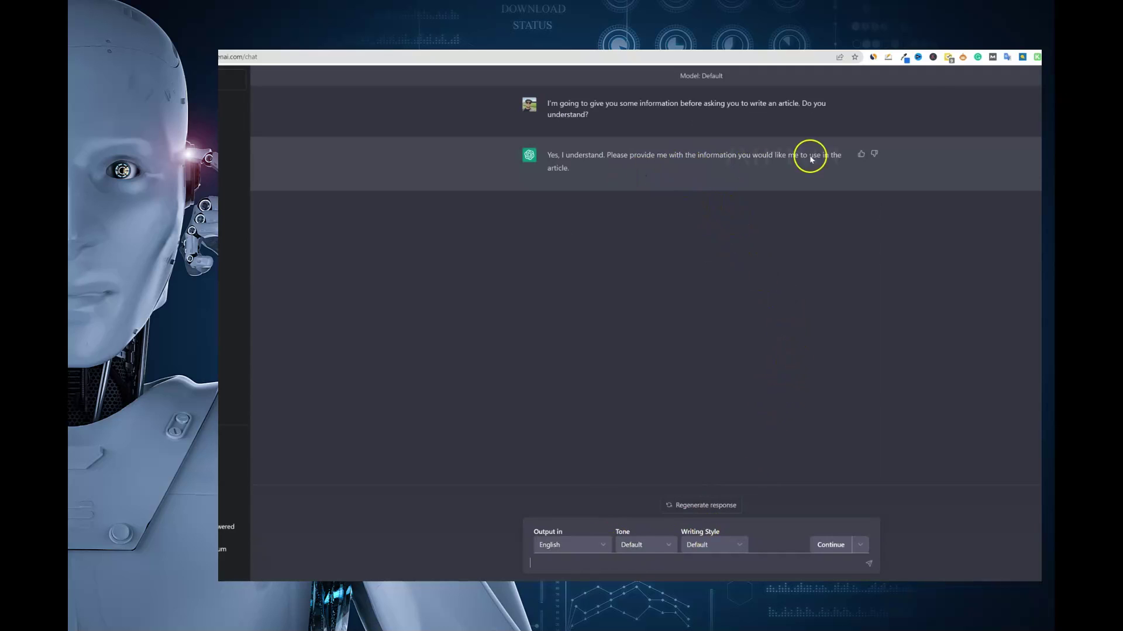
Step: Copy the Step 2 perplexity-and-burstiness paragraph and send it to ChatGPT
{"action": "key", "text": "ctrl+Tab"}
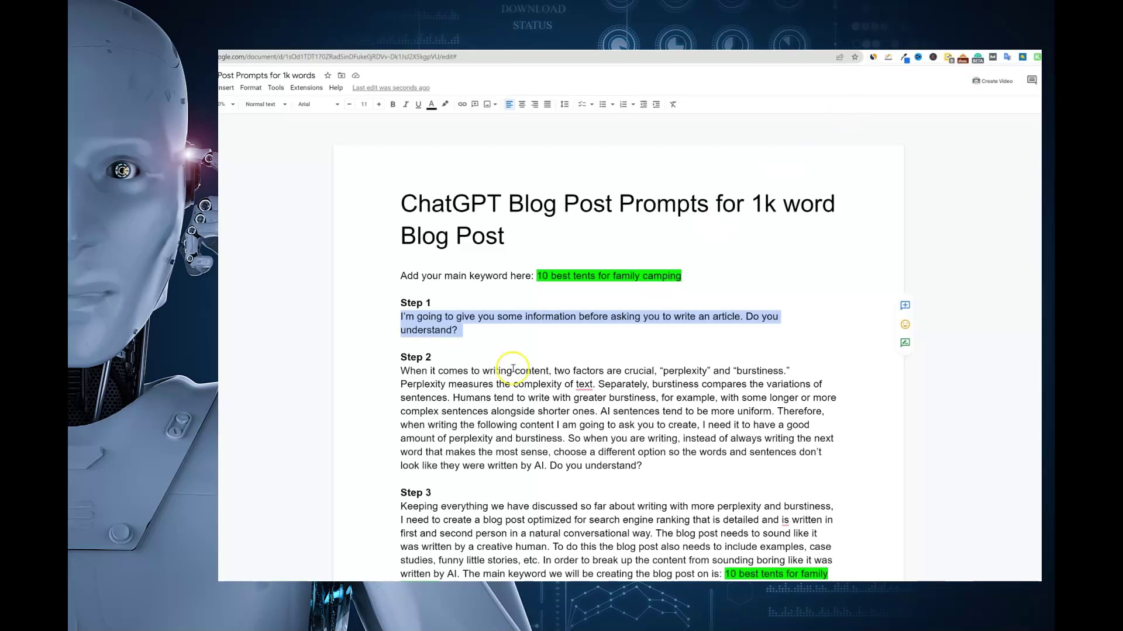
{"action": "left_click_drag", "start_coordinate": [400, 369], "coordinate": [659, 460]}
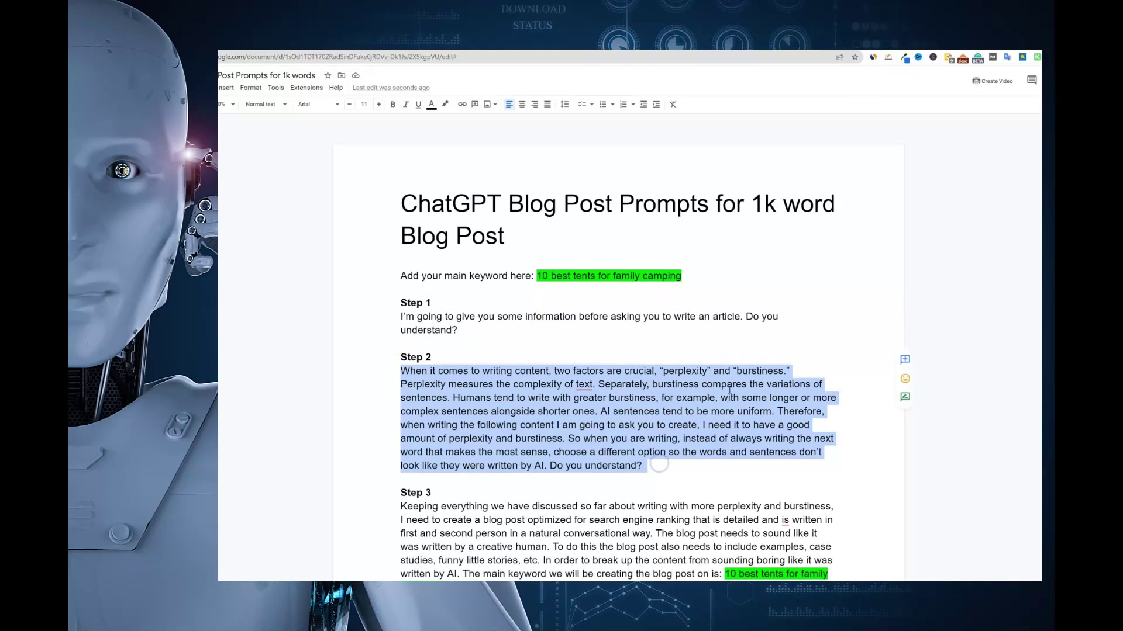
{"action": "key", "text": "ctrl+c"}
{"action": "key", "text": "ctrl+Tab"}
{"action": "left_click", "coordinate": [581, 563]}
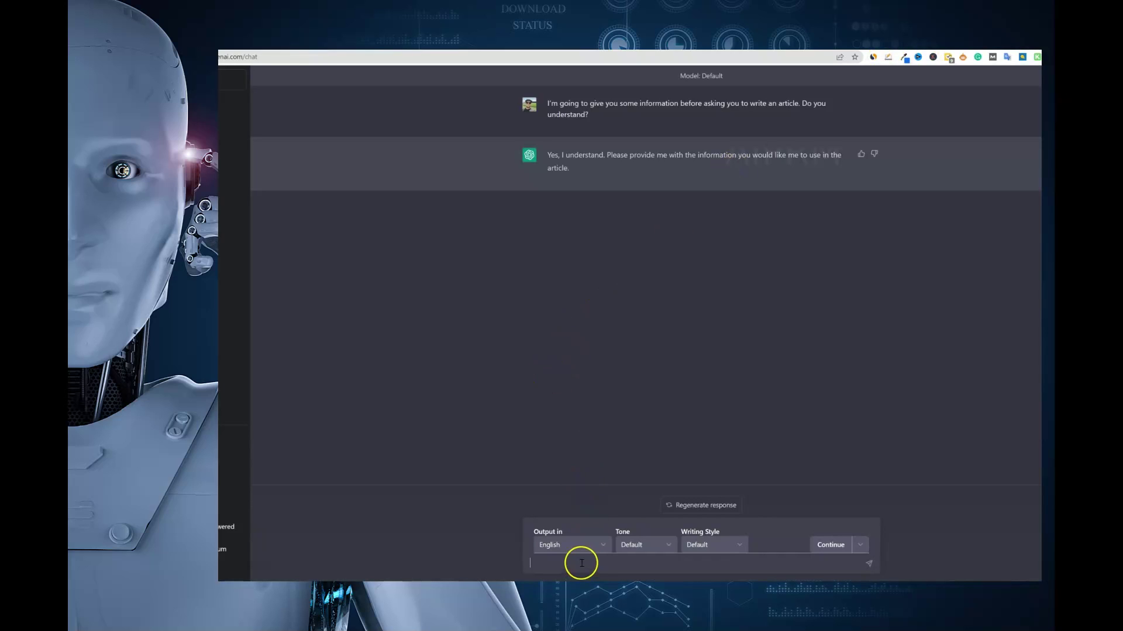
{"action": "key", "text": "ctrl+v"}
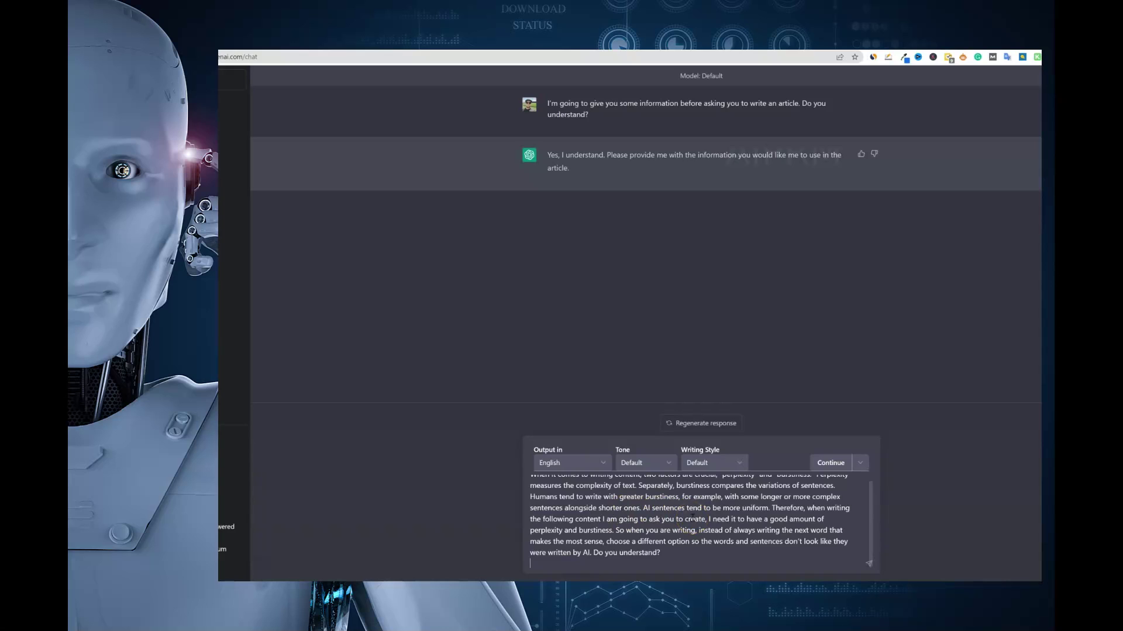
{"action": "key", "text": "Return"}
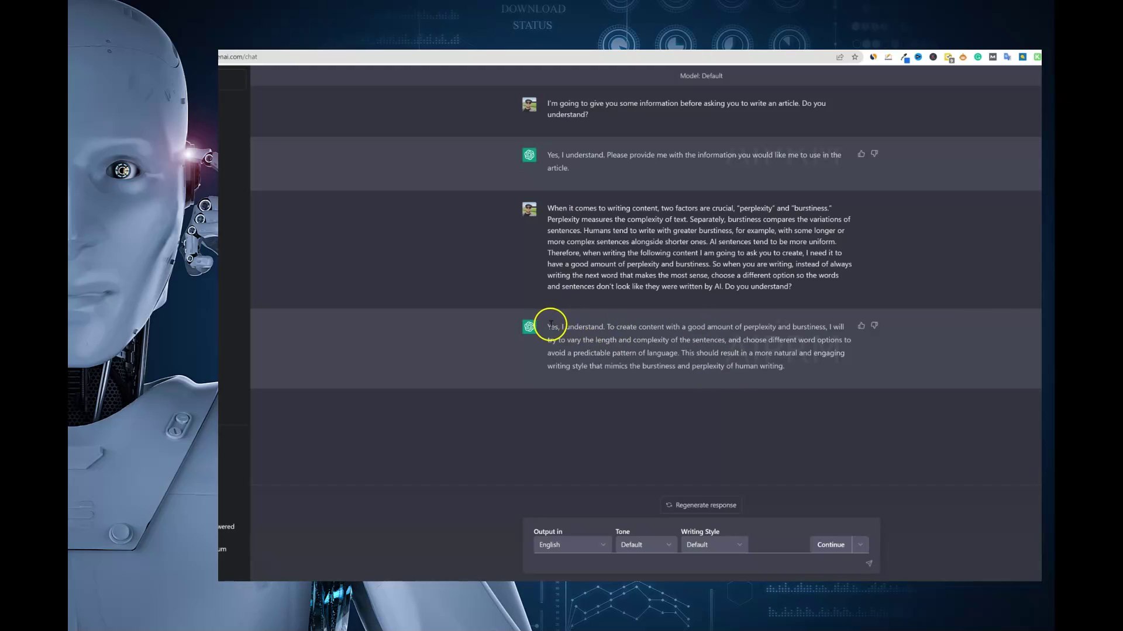
{"action": "left_click_drag", "start_coordinate": [551, 325], "coordinate": [799, 364]}
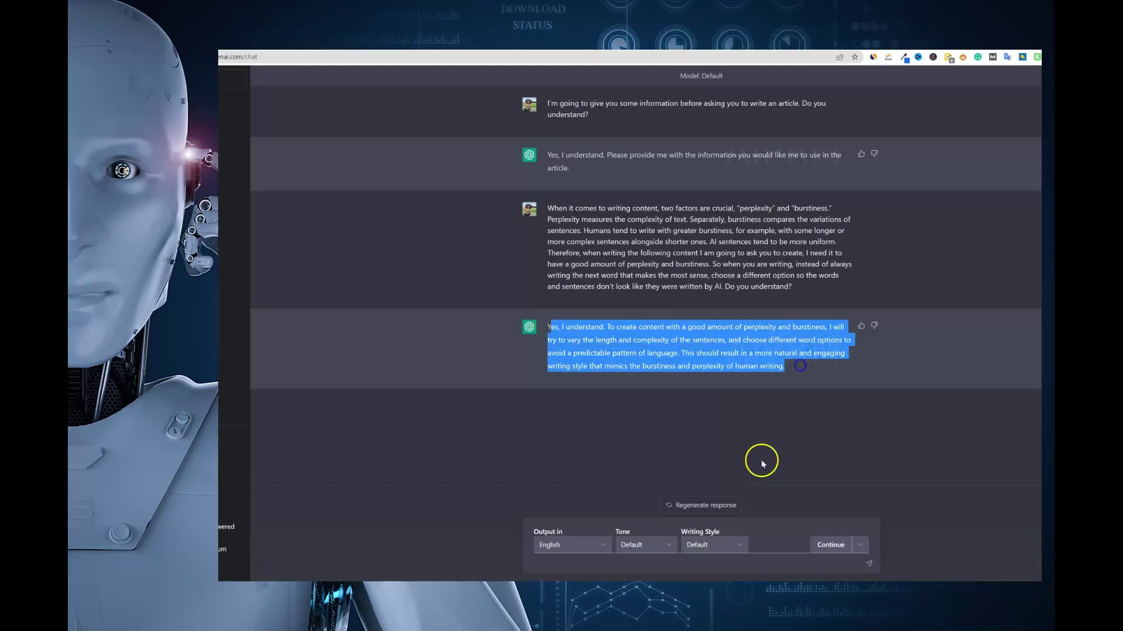
Step: Paste the whole Step 3 paragraph from the prompts document into ChatGPT and send it
{"action": "key", "text": "ctrl+Tab"}
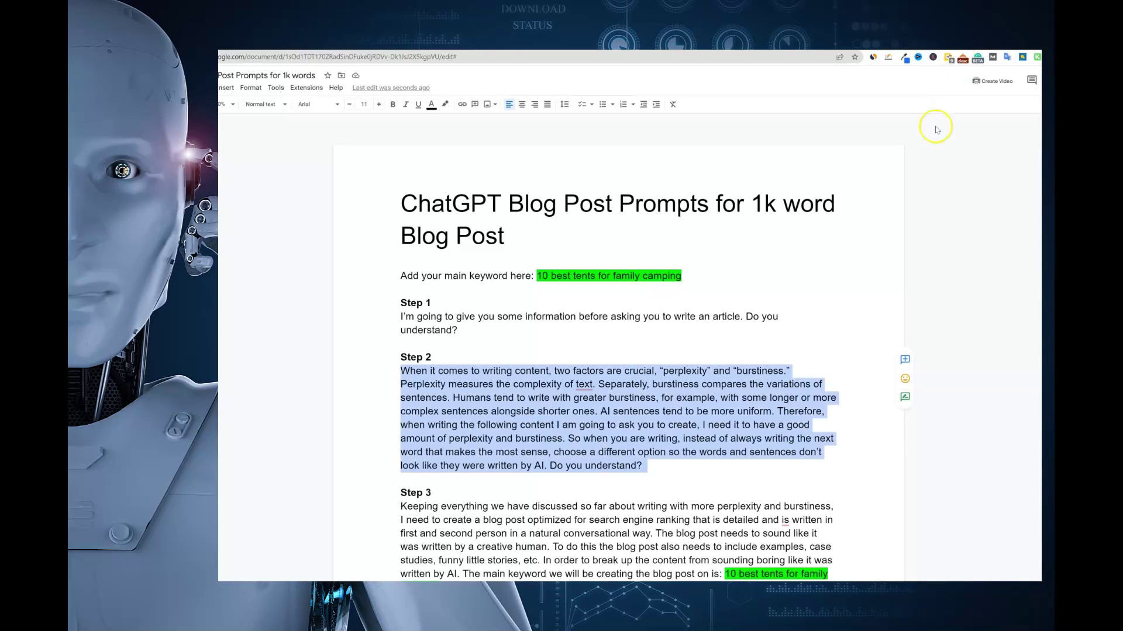
{"action": "scroll", "coordinate": [622, 425], "scroll_direction": "down", "scroll_amount": 4}
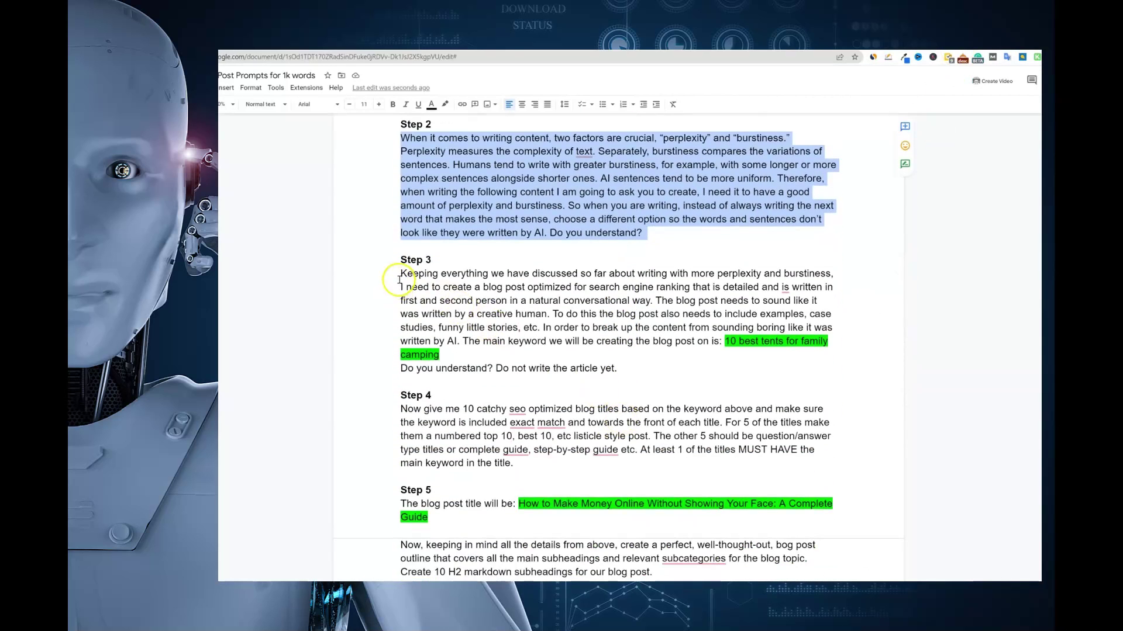
{"action": "left_click_drag", "start_coordinate": [400, 275], "coordinate": [790, 368]}
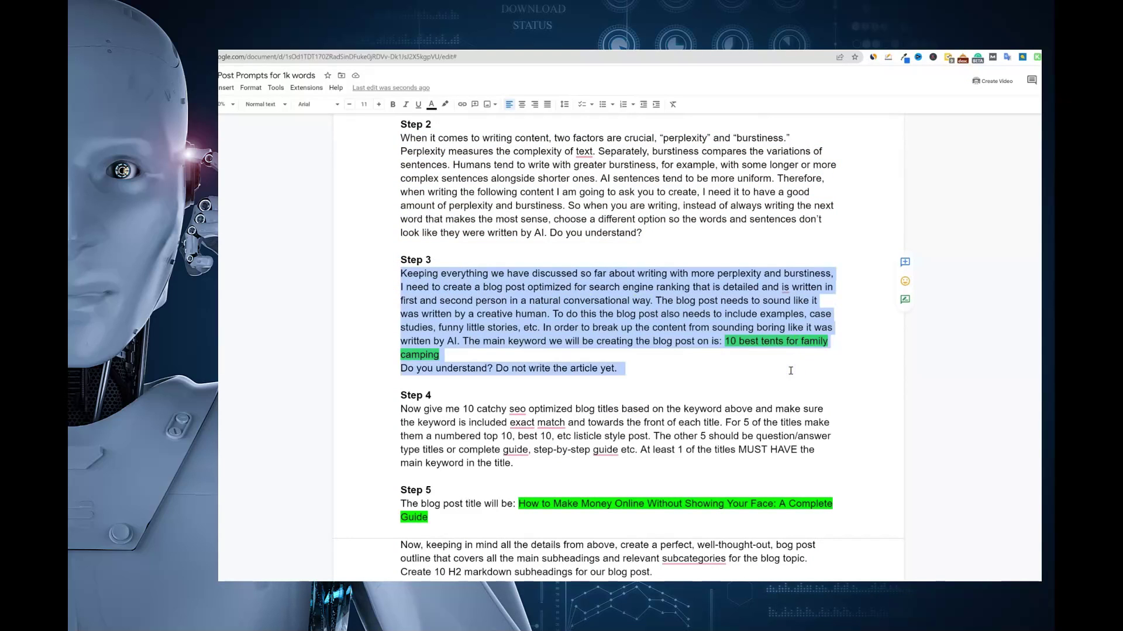
{"action": "key", "text": "ctrl+Tab"}
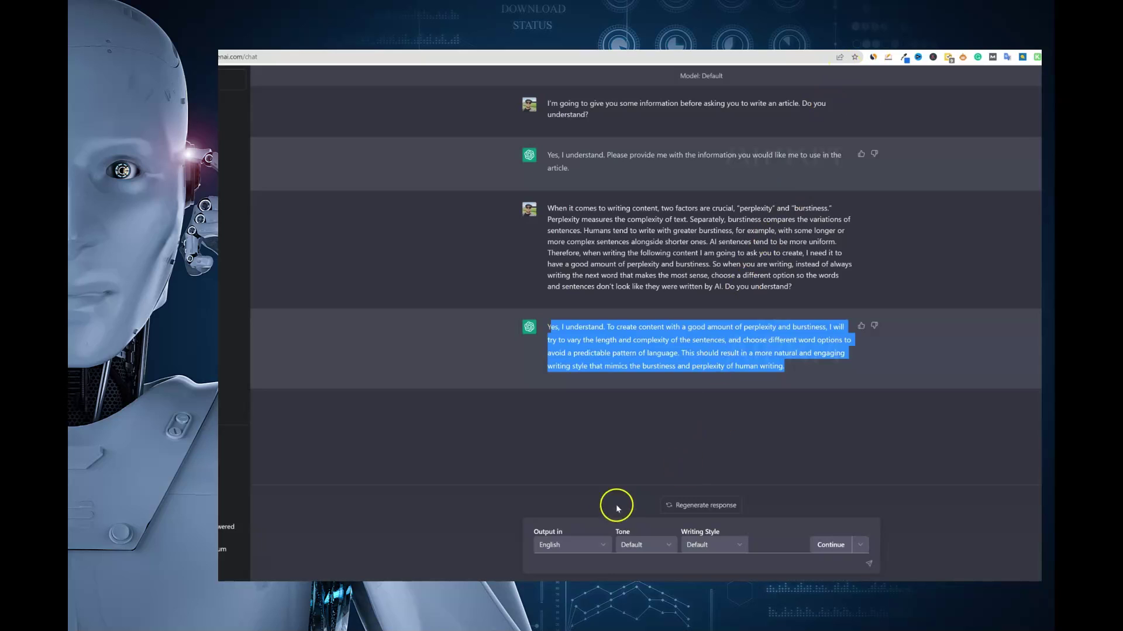
{"action": "left_click", "coordinate": [597, 564]}
{"action": "key", "text": "ctrl+v"}
{"action": "key", "text": "Return"}
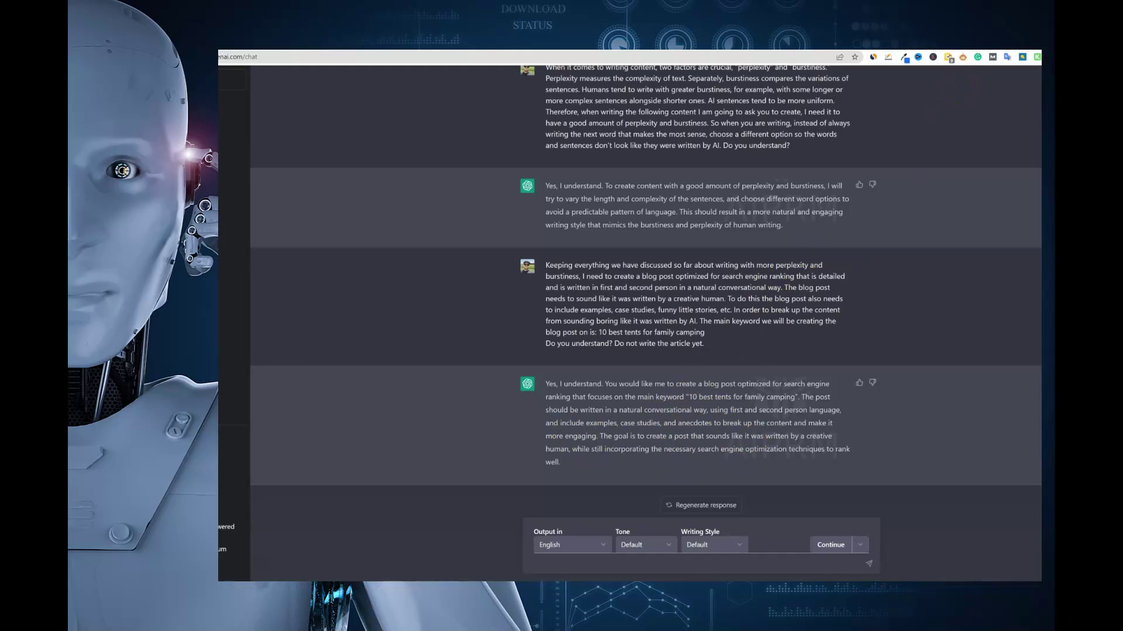
{"action": "key", "text": "ctrl+Tab"}
Step: Add ' (optional)' after the Step 4 heading, then return to the ChatGPT conversation
{"action": "scroll", "coordinate": [508, 394], "scroll_direction": "down", "scroll_amount": 3}
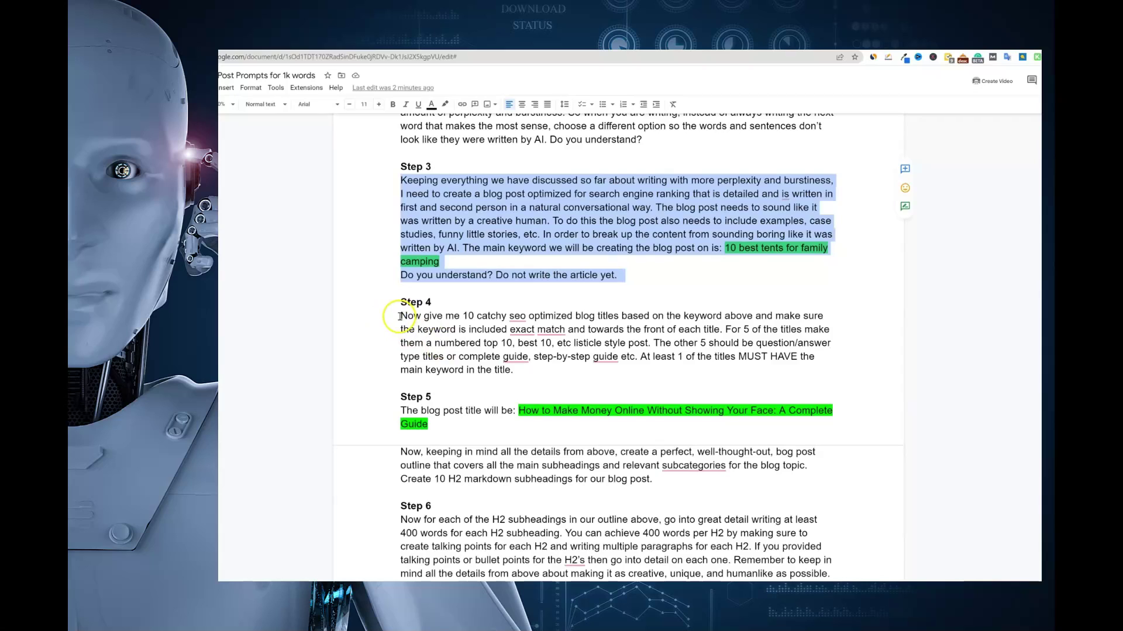
{"action": "left_click_drag", "start_coordinate": [400, 316], "coordinate": [533, 371]}
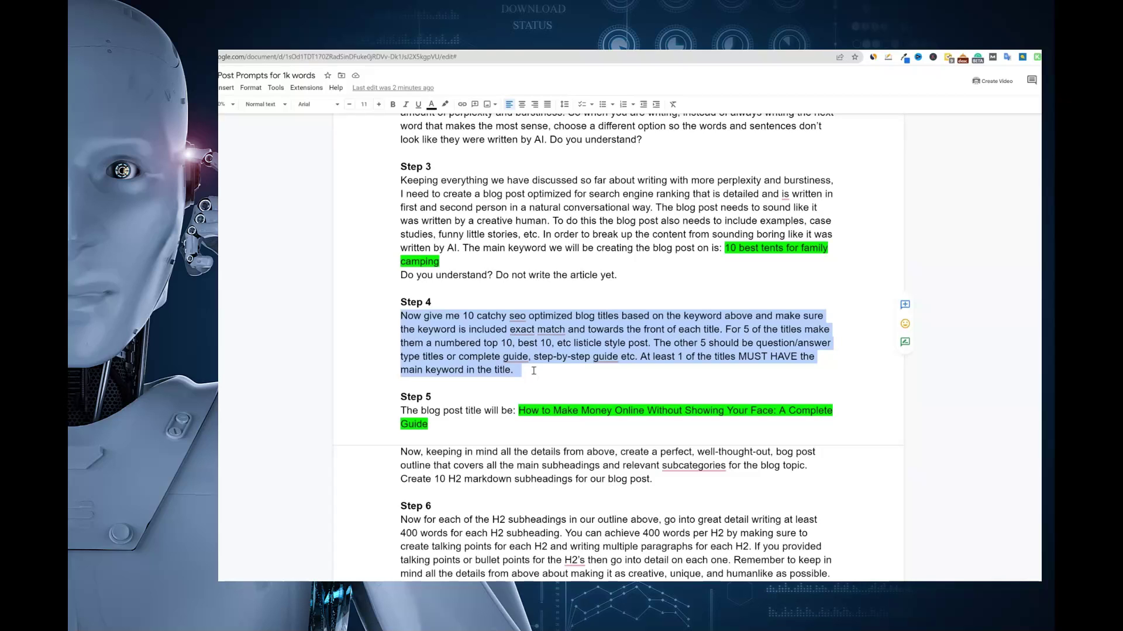
{"action": "left_click", "coordinate": [451, 303]}
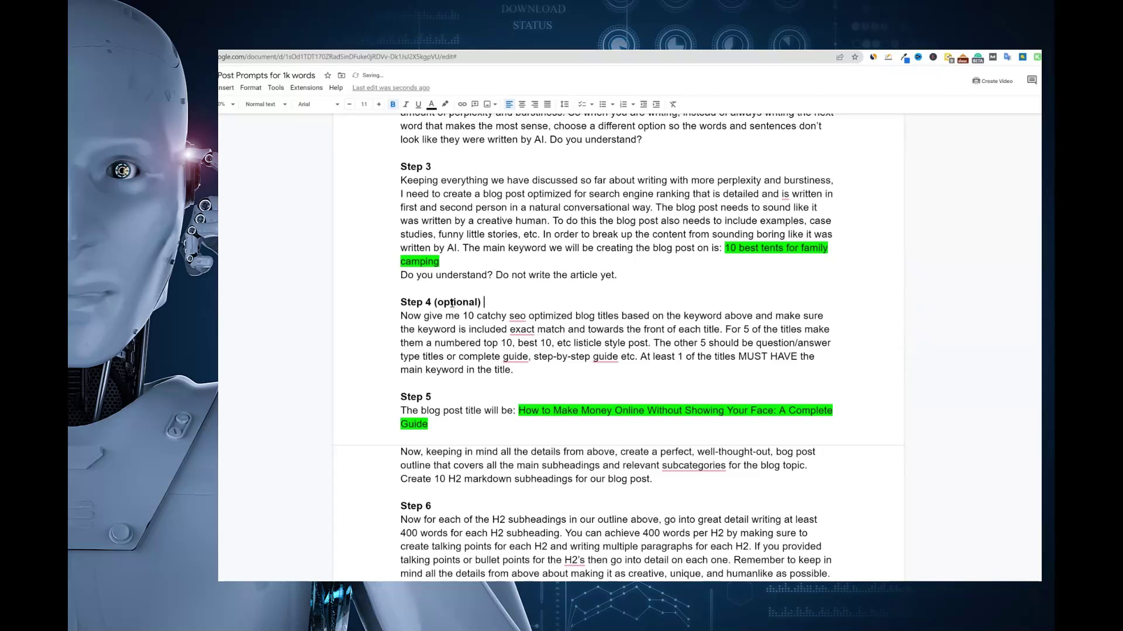
{"action": "left_click", "coordinate": [528, 370]}
{"action": "left_click", "coordinate": [904, 42]}
{"action": "left_click", "coordinate": [641, 177]}
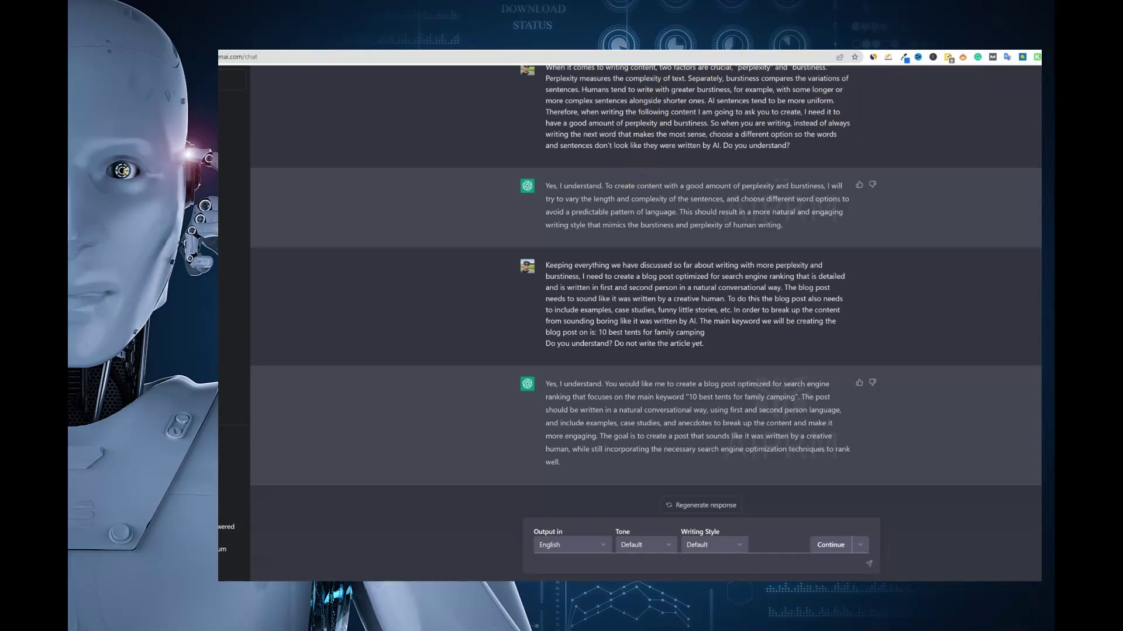
Step: Copy the '10 best tents for family camping' query from the Google search box
{"action": "triple_click", "coordinate": [263, 77]}
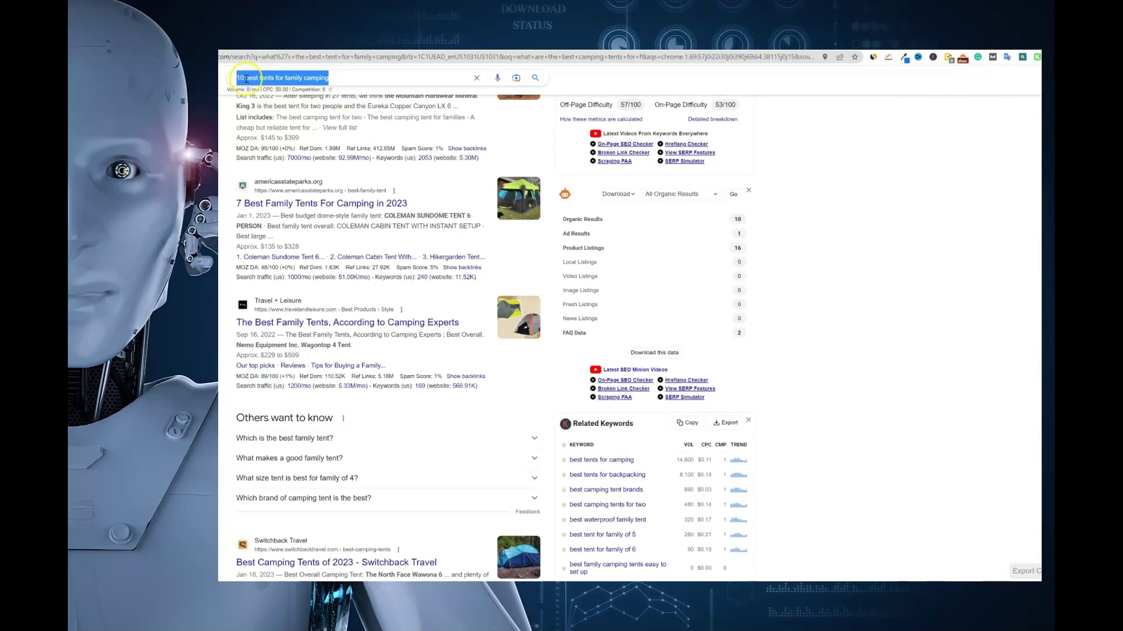
{"action": "triple_click", "coordinate": [336, 76]}
{"action": "key", "text": "ctrl+c"}
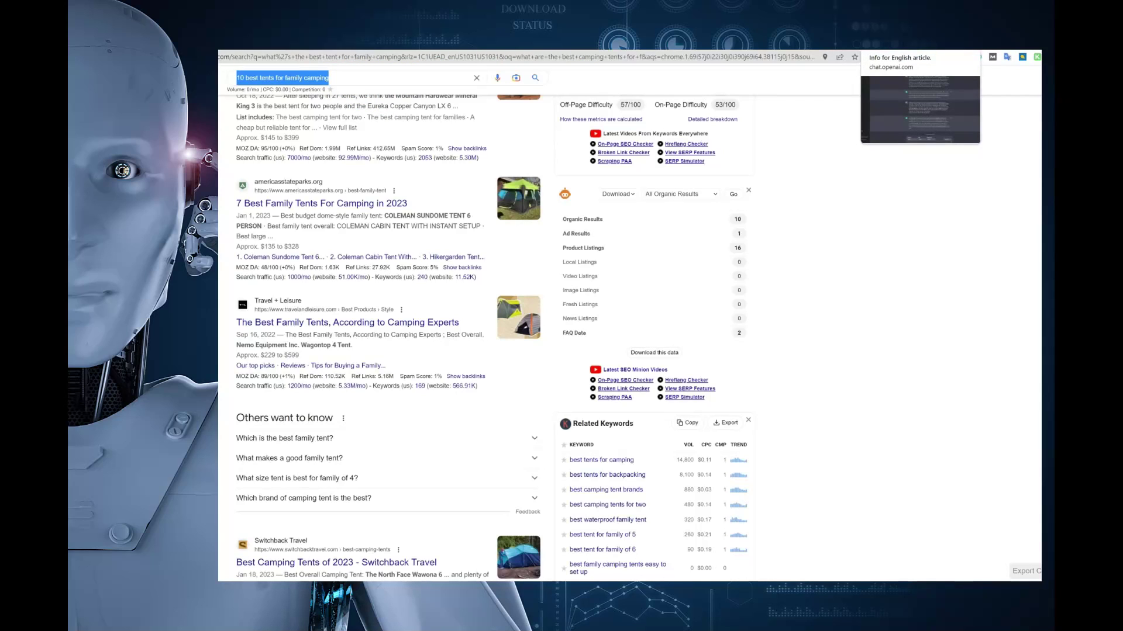
{"action": "left_click", "coordinate": [912, 44]}
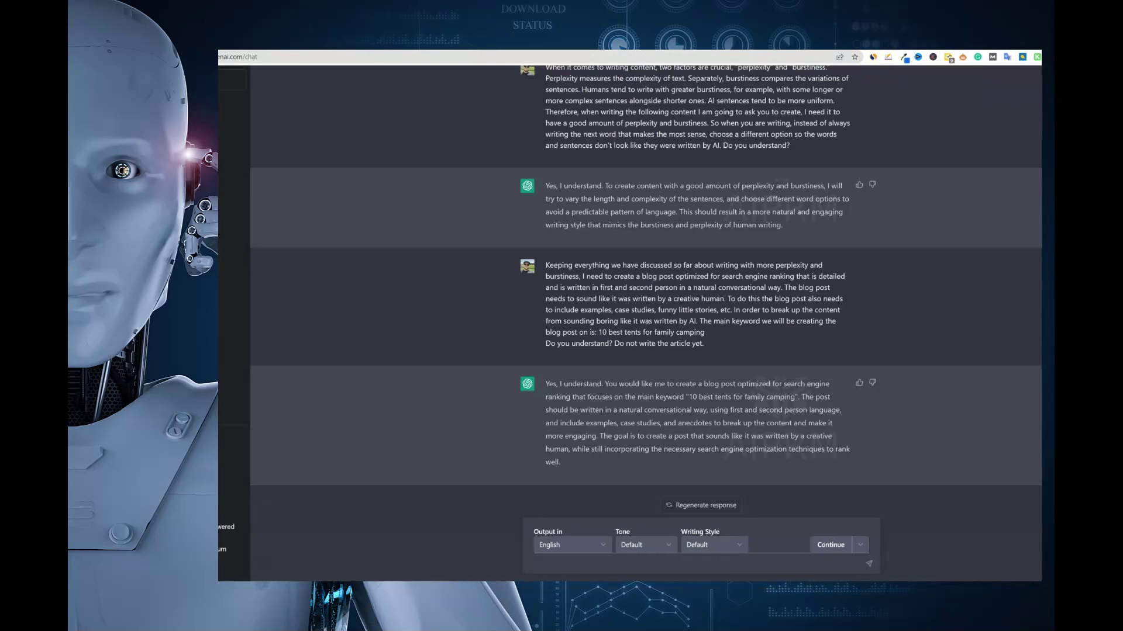
{"action": "key", "text": "ctrl+Tab"}
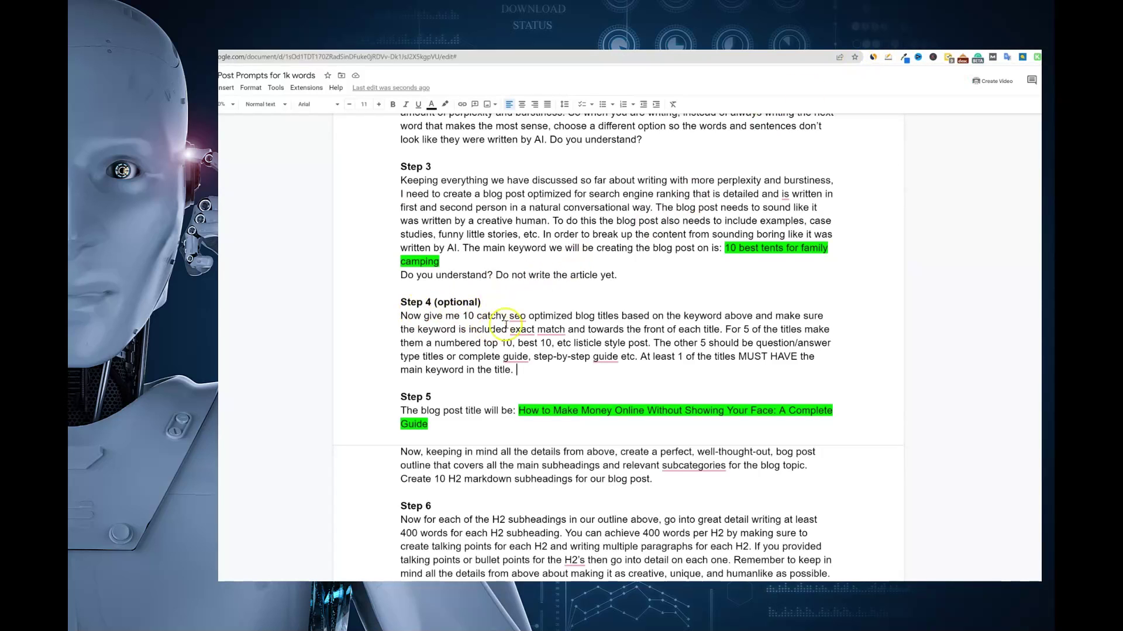
{"action": "mouse_move", "coordinate": [518, 317]}
{"action": "scroll", "coordinate": [524, 320], "scroll_direction": "down", "scroll_amount": 1}
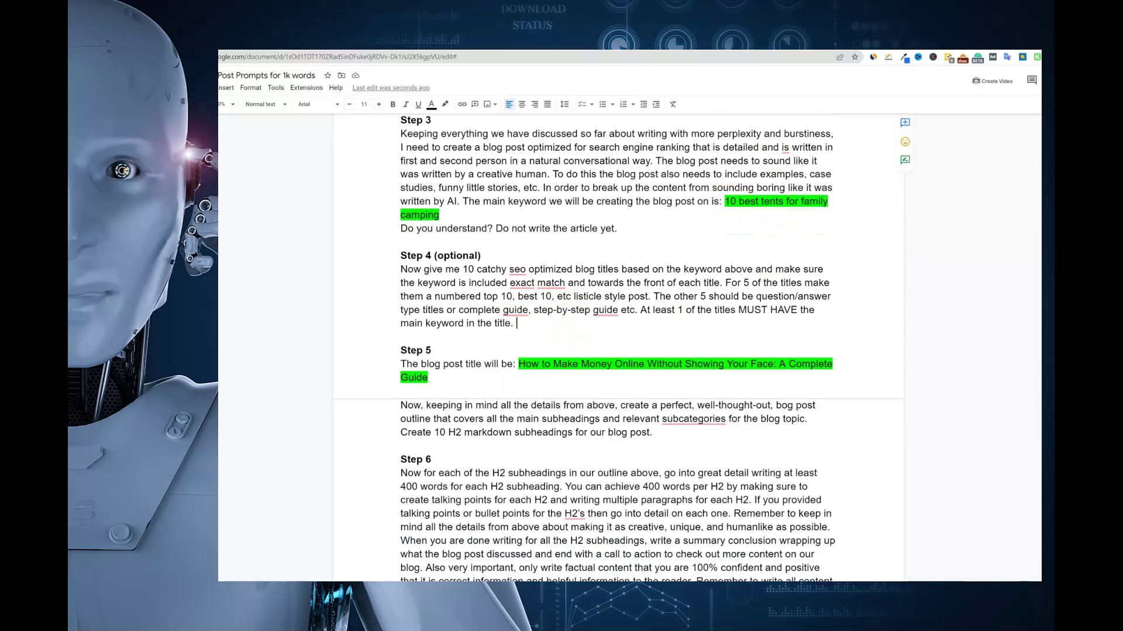
{"action": "key", "text": "ctrl+Tab"}
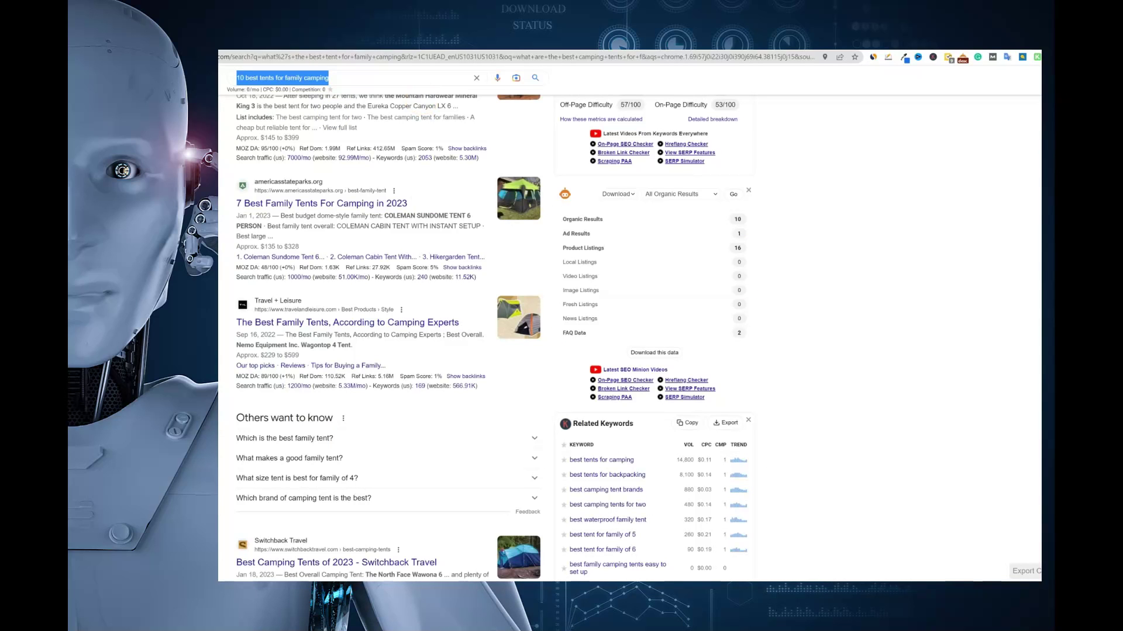
{"action": "key", "text": "ctrl+Tab"}
{"action": "key", "text": "ctrl+Tab"}
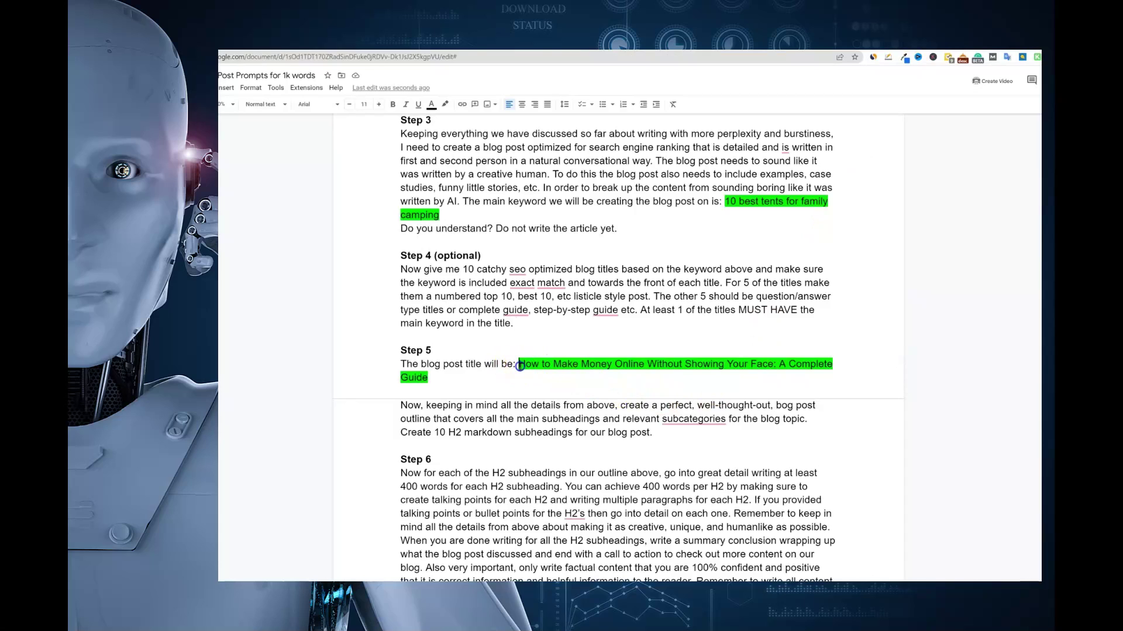
Step: Replace the Step 5 blog post title with '10 best tents for family camping' as plain text
{"action": "left_click_drag", "start_coordinate": [534, 370], "coordinate": [459, 382]}
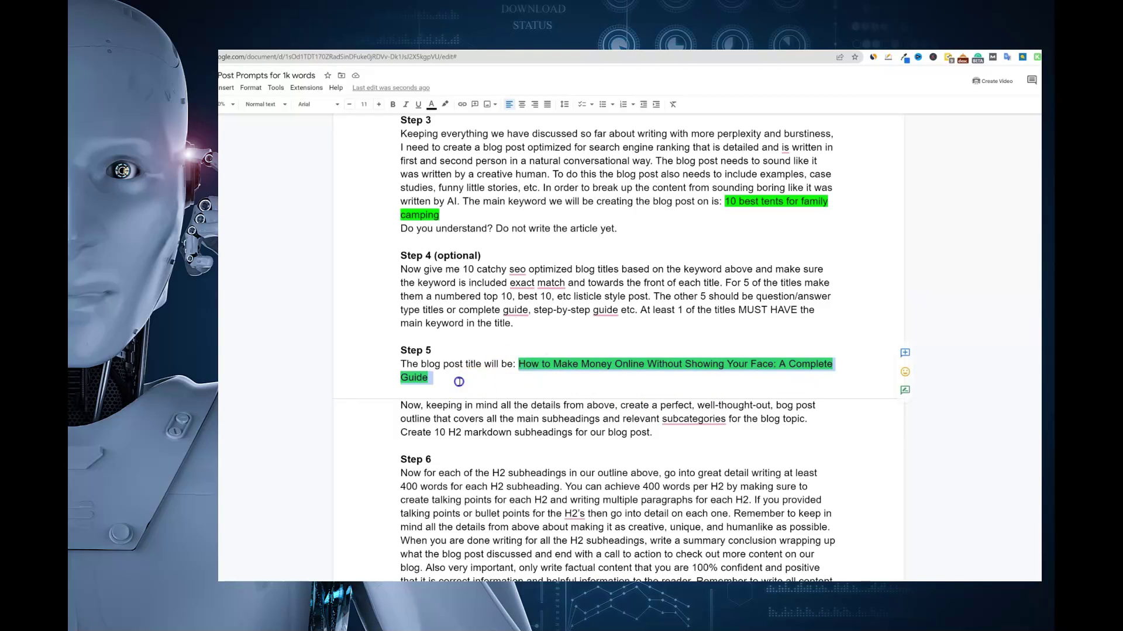
{"action": "right_click", "coordinate": [426, 378]}
{"action": "left_click", "coordinate": [477, 188]}
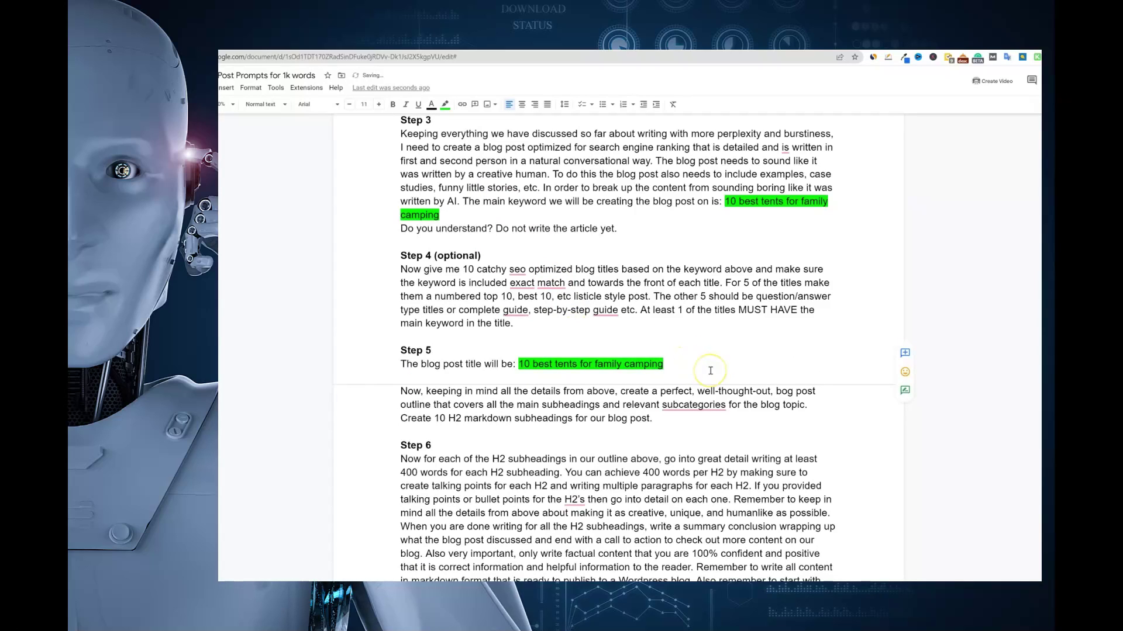
Step: Select the Step 5 prompt from its heading through the outline request
{"action": "left_click_drag", "start_coordinate": [400, 269], "coordinate": [557, 328]}
{"action": "left_click", "coordinate": [638, 339]}
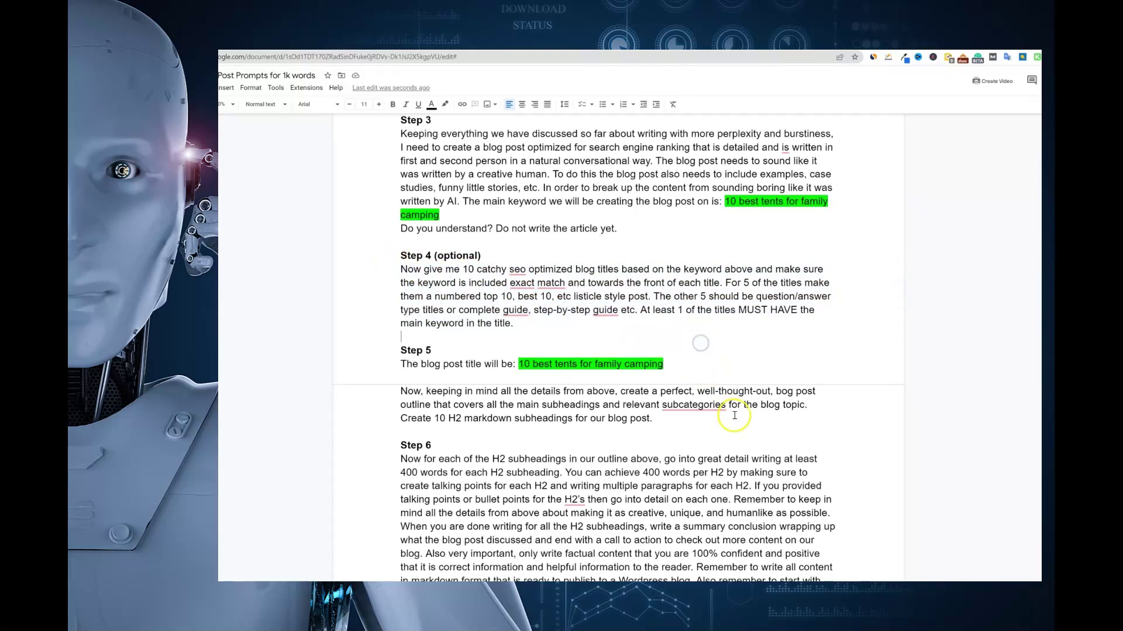
{"action": "mouse_move", "coordinate": [668, 403]}
{"action": "scroll", "coordinate": [444, 287], "scroll_direction": "down", "scroll_amount": 5}
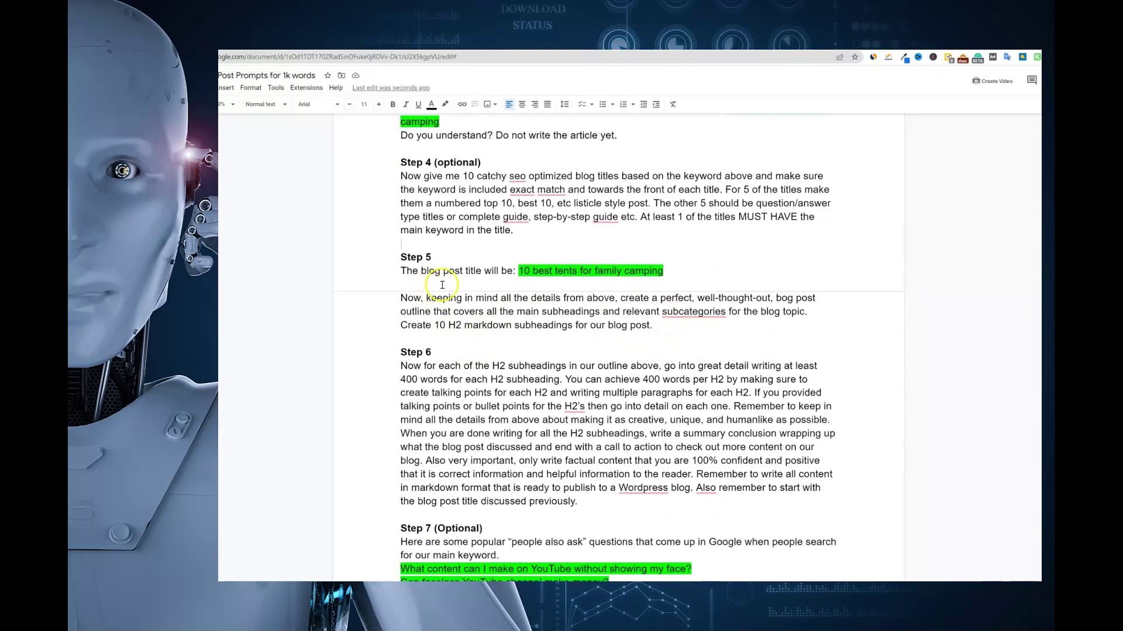
{"action": "scroll", "coordinate": [443, 288], "scroll_direction": "down", "scroll_amount": 2}
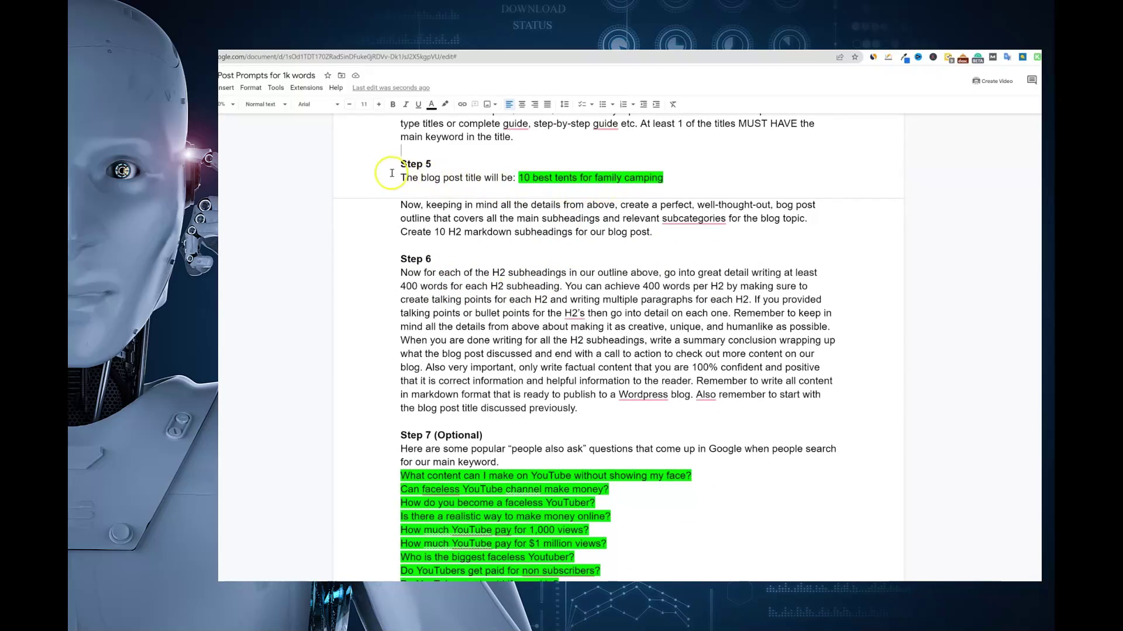
{"action": "left_click_drag", "start_coordinate": [403, 177], "coordinate": [669, 228]}
{"action": "key", "text": "ctrl+c"}
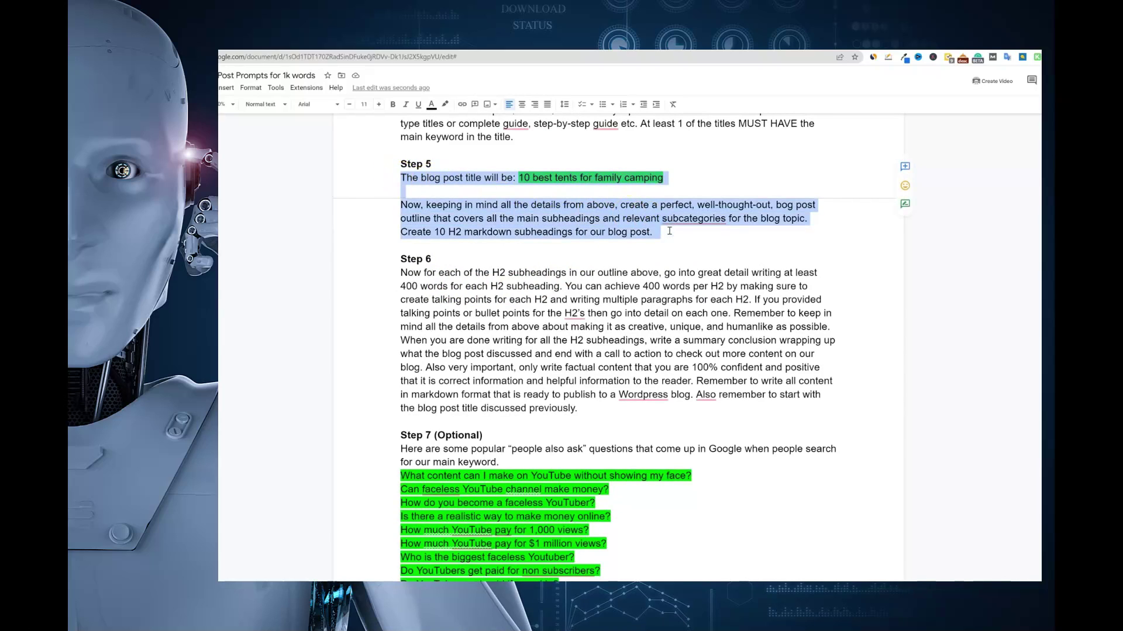
Step: Paste the Step 5 outline prompt into ChatGPT and send it
{"action": "key", "text": "ctrl+Tab"}
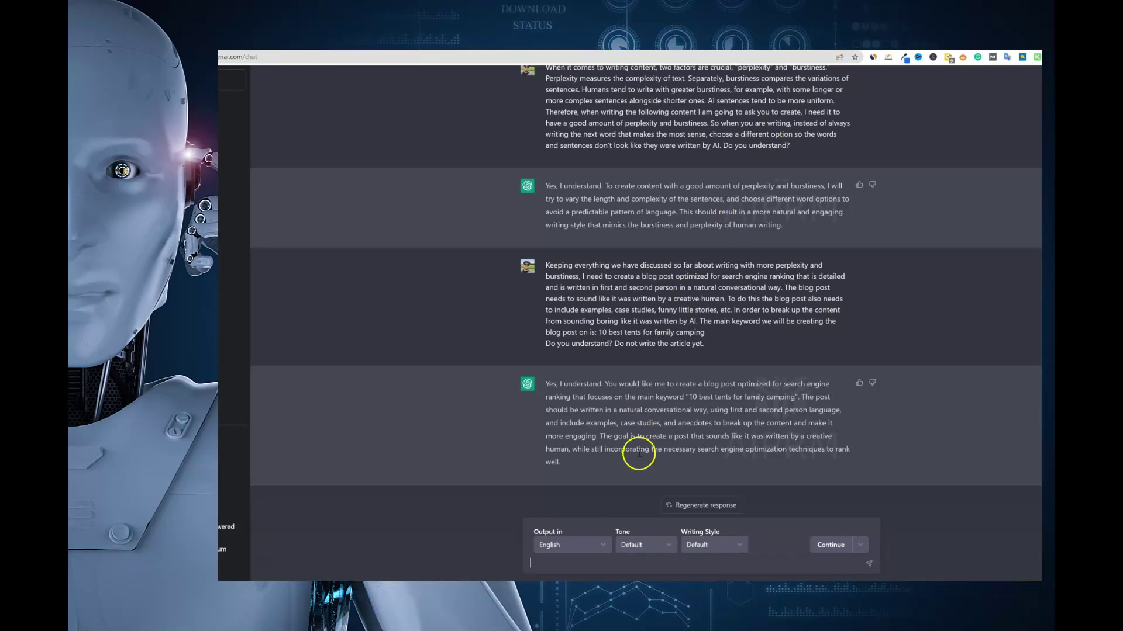
{"action": "key", "text": "ctrl+v"}
{"action": "key", "text": "Return"}
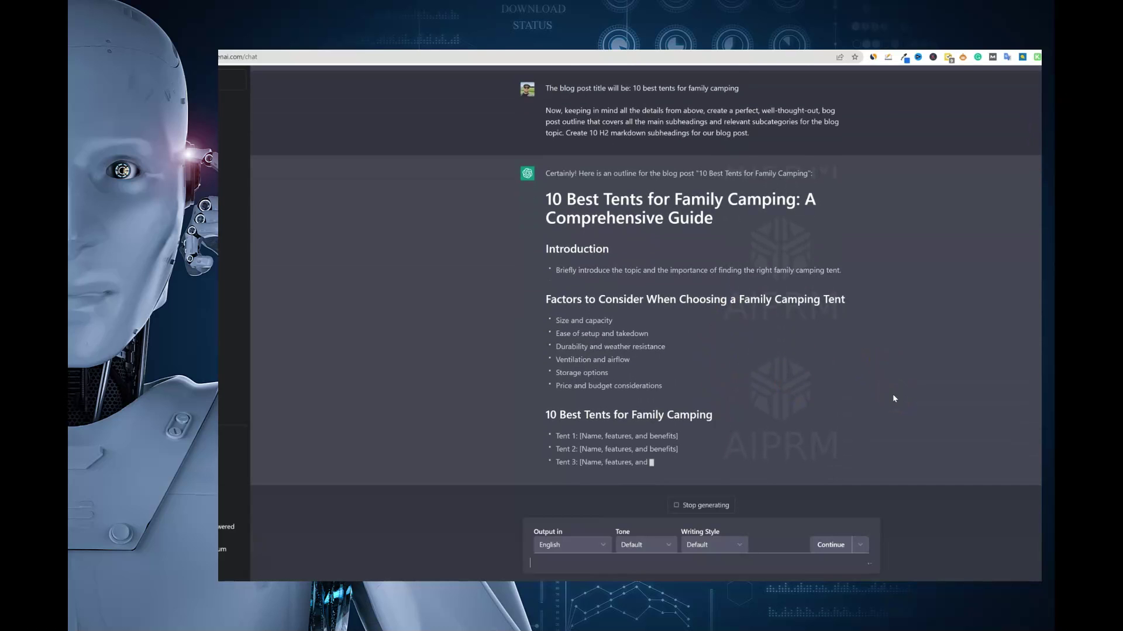
Step: Send the Step 6 writing prompt to ChatGPT and ask it to continue writing the article
{"action": "key", "text": "ctrl+Tab"}
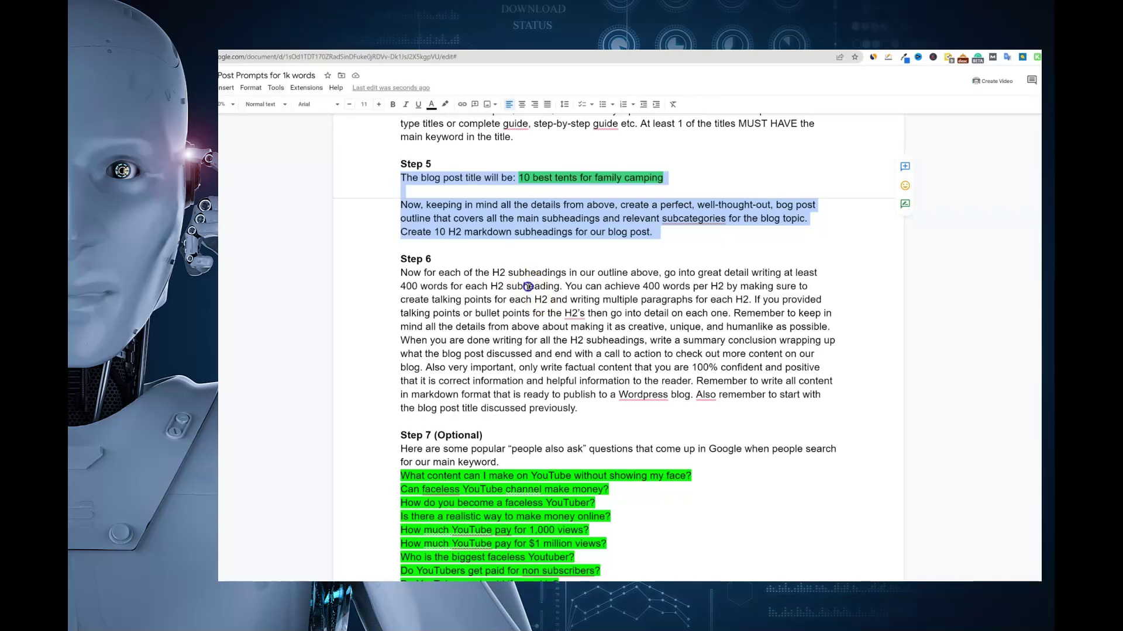
{"action": "left_click", "coordinate": [398, 272]}
{"action": "left_click_drag", "start_coordinate": [400, 273], "coordinate": [675, 406]}
{"action": "key", "text": "ctrl+c"}
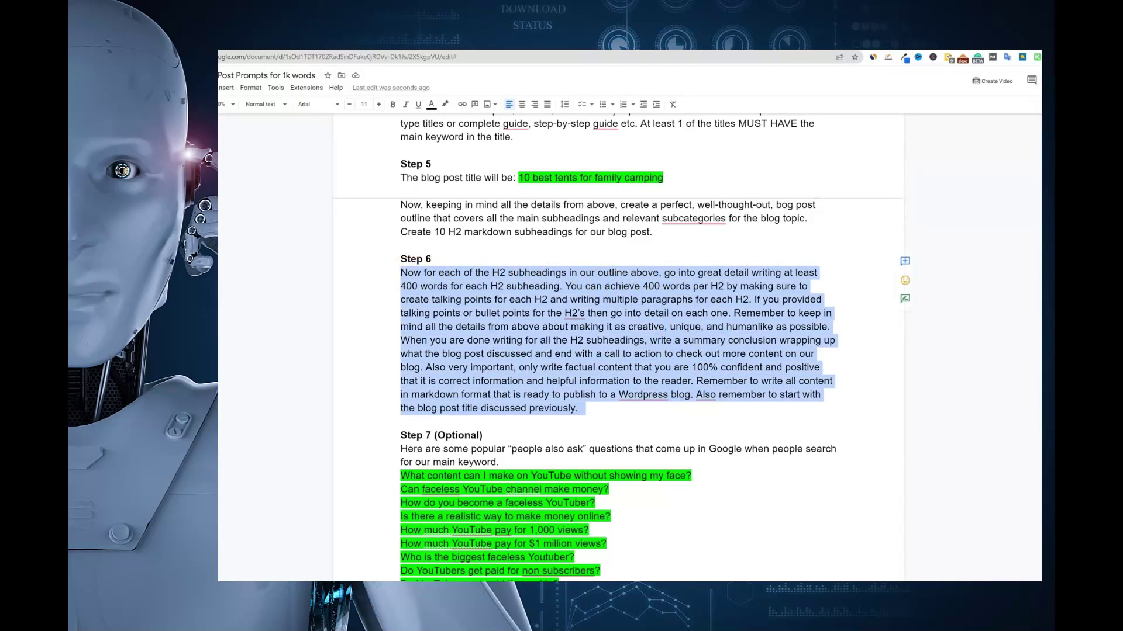
{"action": "key", "text": "ctrl+shift+Tab"}
{"action": "left_click", "coordinate": [573, 565]}
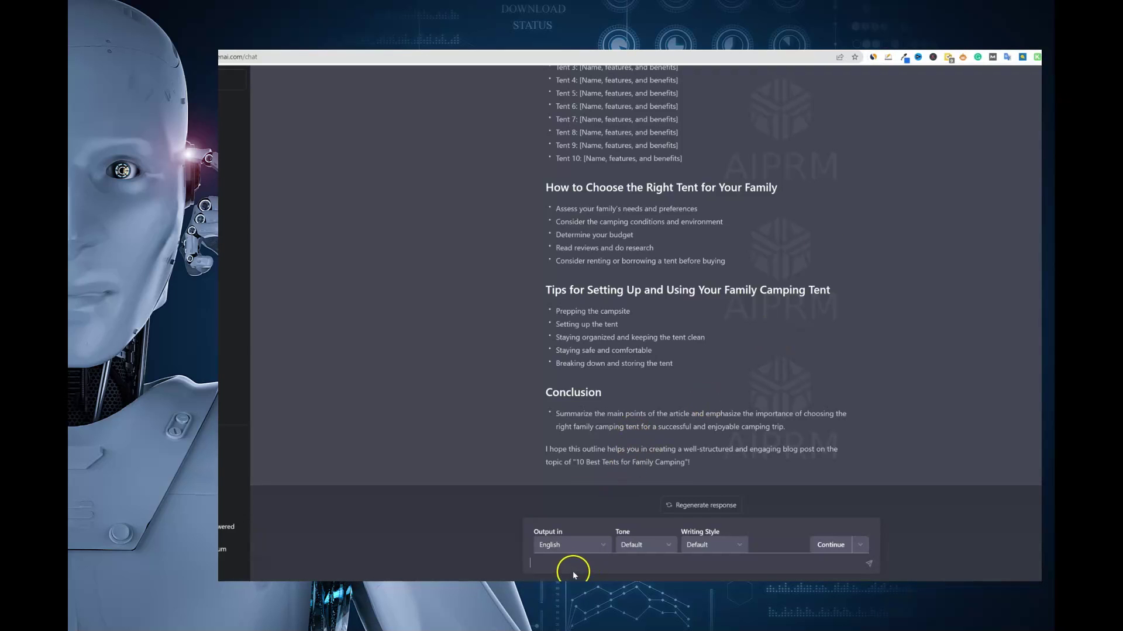
{"action": "key", "text": "ctrl+v"}
{"action": "key", "text": "Return"}
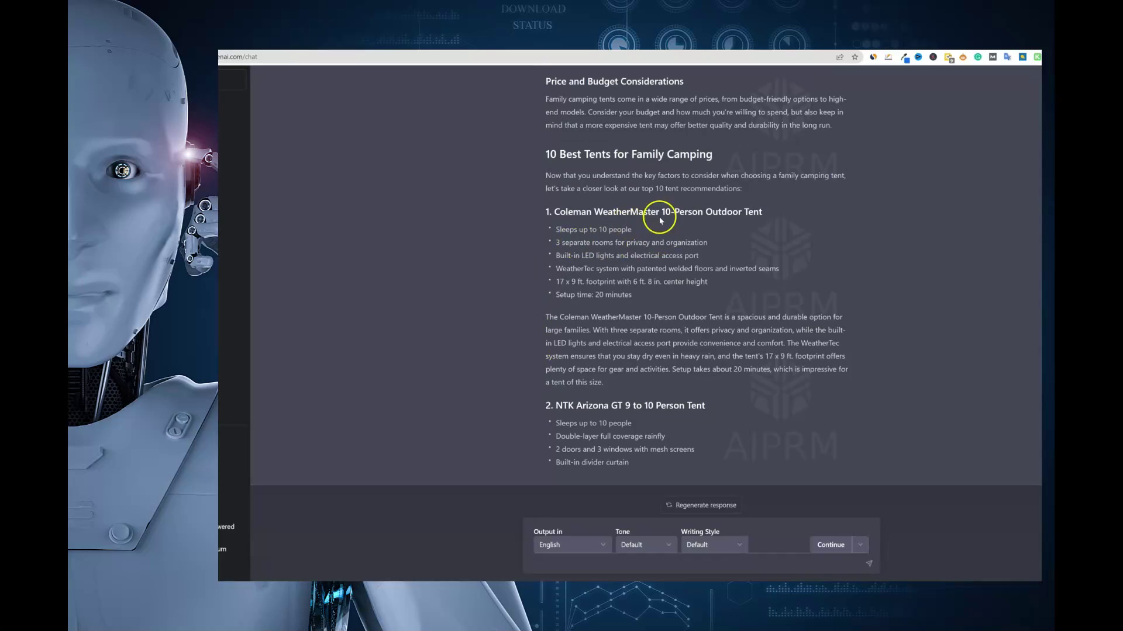
{"action": "left_click", "coordinate": [830, 545]}
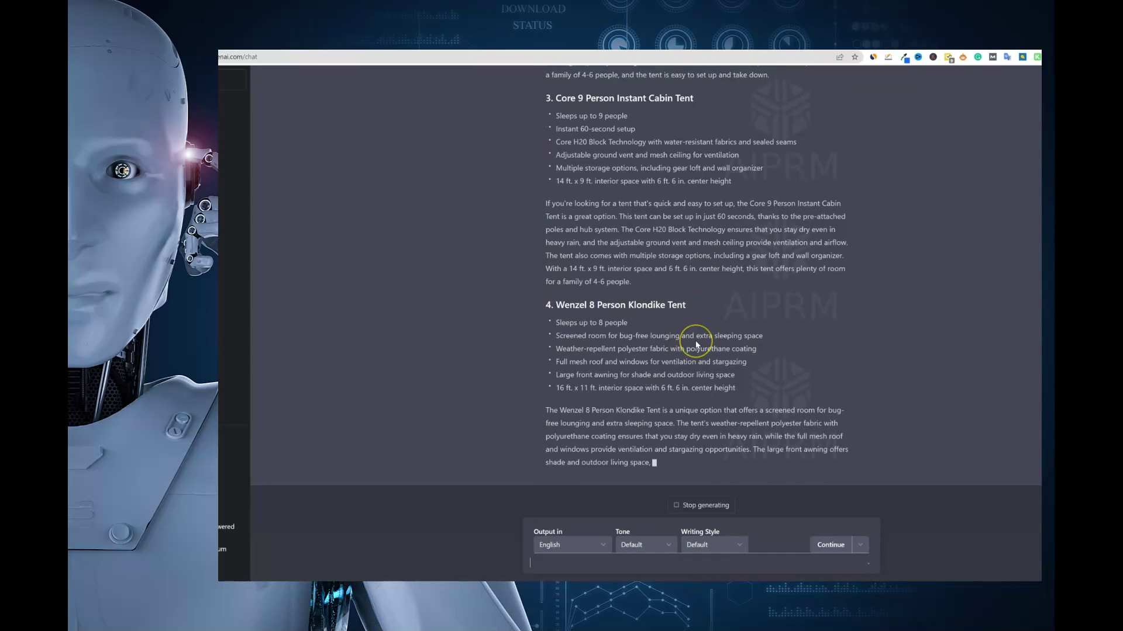
Step: Have ChatGPT continue twice more until it reaches #10, the ALPS Mountaineering Meramac, and a Conclusion
{"action": "left_click", "coordinate": [830, 545]}
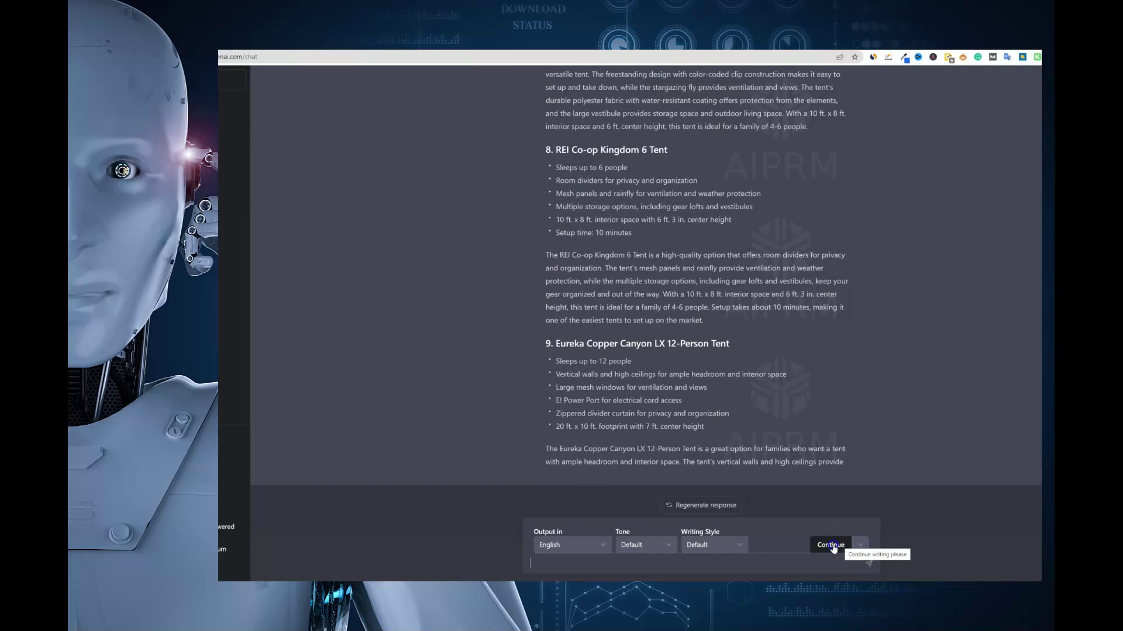
{"action": "left_click", "coordinate": [834, 546]}
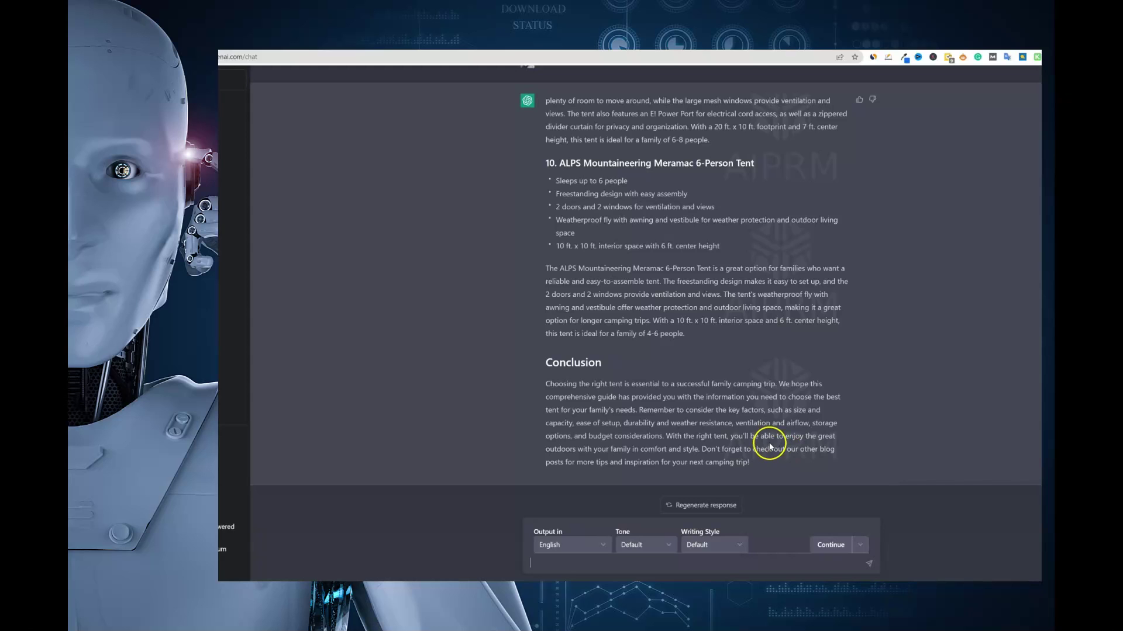
Step: Review the Step 7 people-also-ask prompt in the prompts document
{"action": "left_click_drag", "start_coordinate": [764, 464], "coordinate": [558, 437]}
{"action": "key", "text": "ctrl+Tab"}
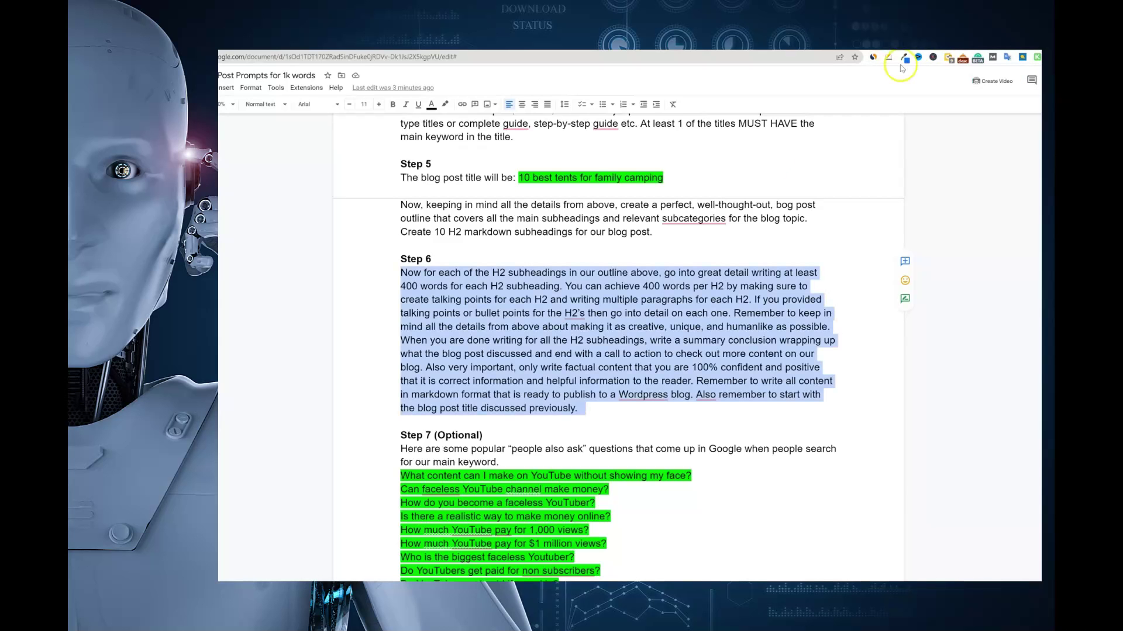
{"action": "scroll", "coordinate": [446, 446], "scroll_direction": "down", "scroll_amount": 1}
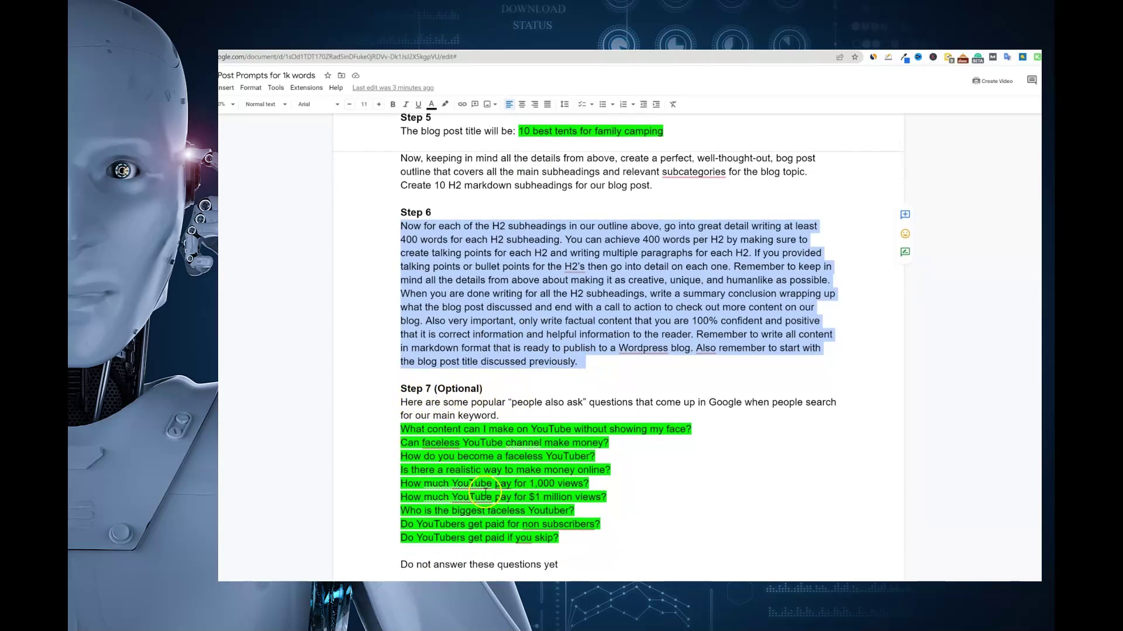
{"action": "left_click_drag", "start_coordinate": [399, 388], "coordinate": [577, 538]}
{"action": "left_click", "coordinate": [705, 464]}
{"action": "scroll", "coordinate": [731, 473], "scroll_direction": "down", "scroll_amount": 3}
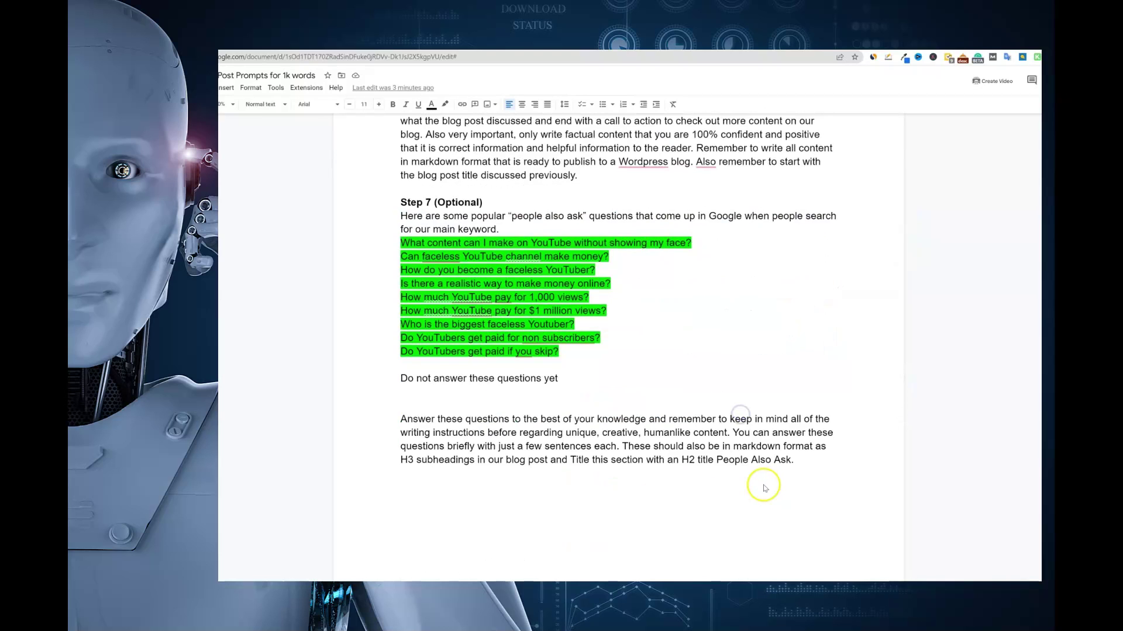
{"action": "scroll", "coordinate": [765, 481], "scroll_direction": "up", "scroll_amount": 2}
Step: Select the whole generated tents article from the Conclusion up to its title
{"action": "key", "text": "ctrl+Tab"}
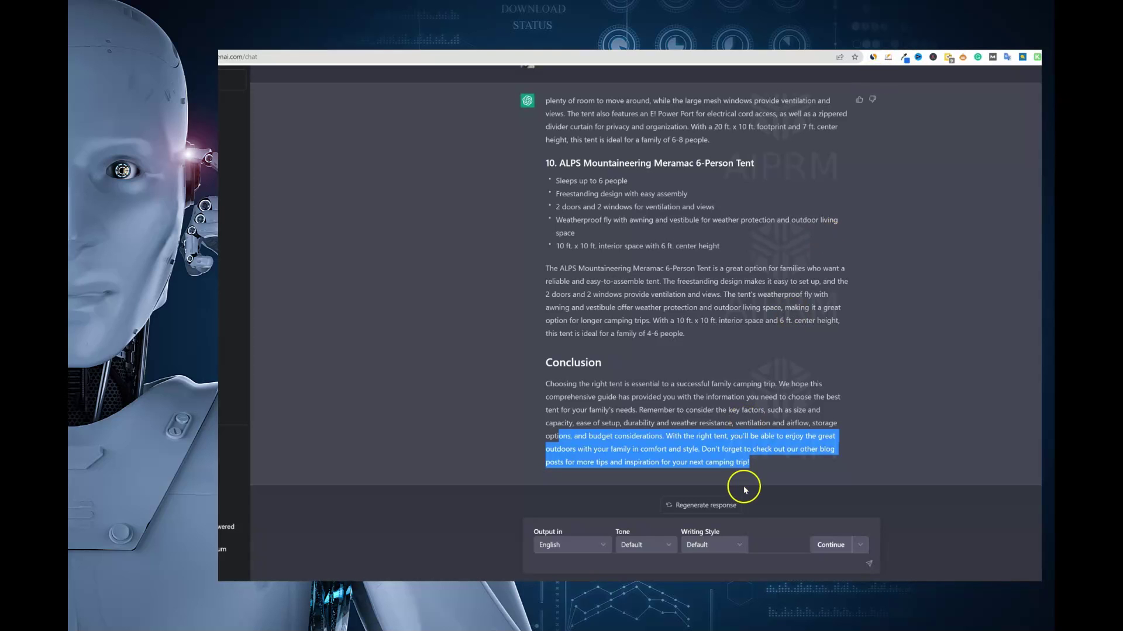
{"action": "left_click_drag", "start_coordinate": [748, 465], "coordinate": [518, 154]}
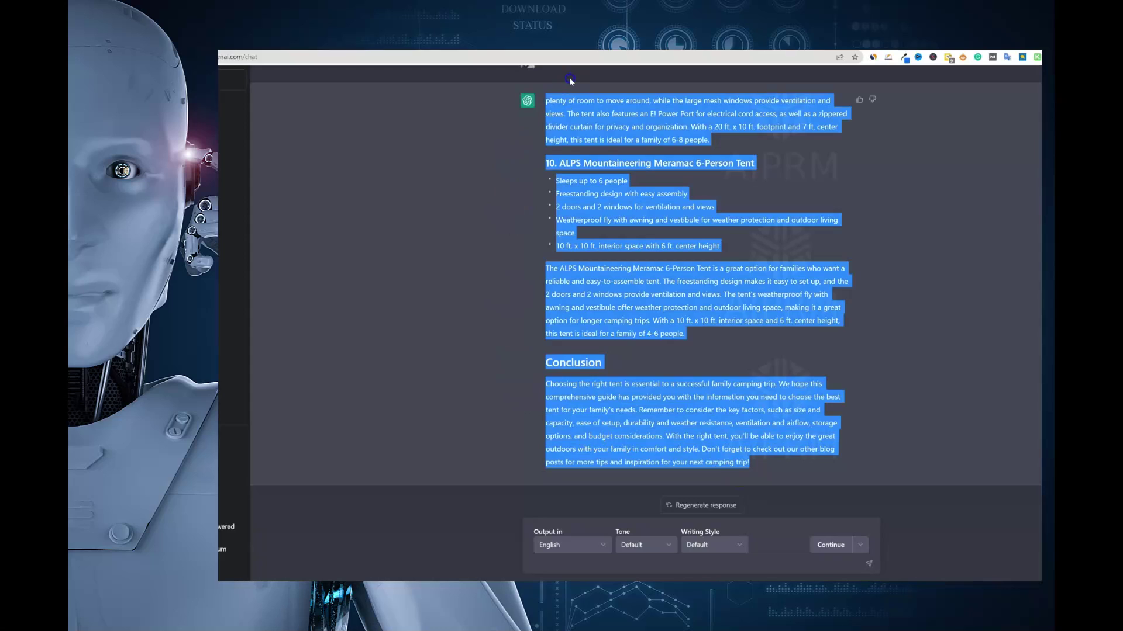
{"action": "left_click_drag", "start_coordinate": [570, 79], "coordinate": [543, 310]}
Step: Count the selected article's words with Word Counter Plus (1953), then go back to the prompts document
{"action": "right_click", "coordinate": [561, 307]}
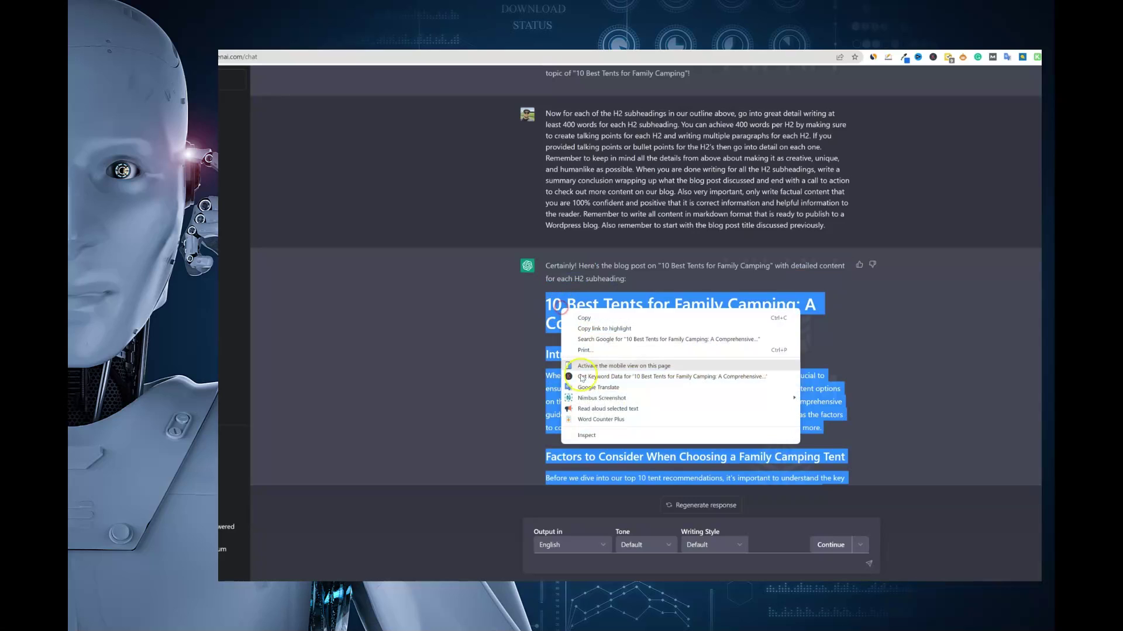
{"action": "left_click", "coordinate": [600, 419]}
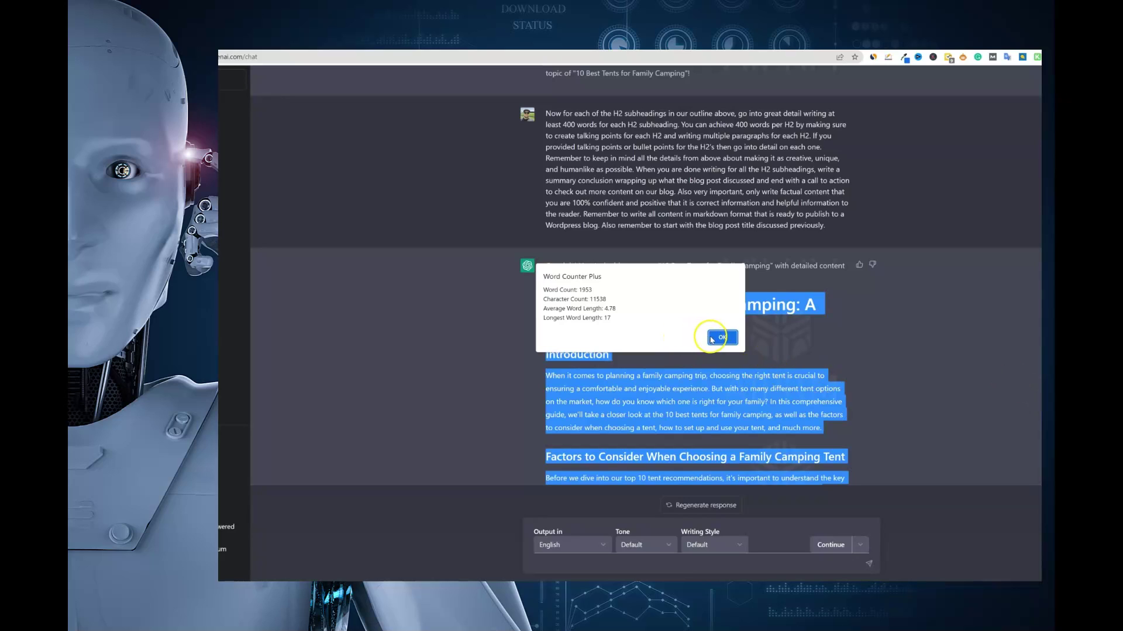
{"action": "left_click", "coordinate": [723, 339]}
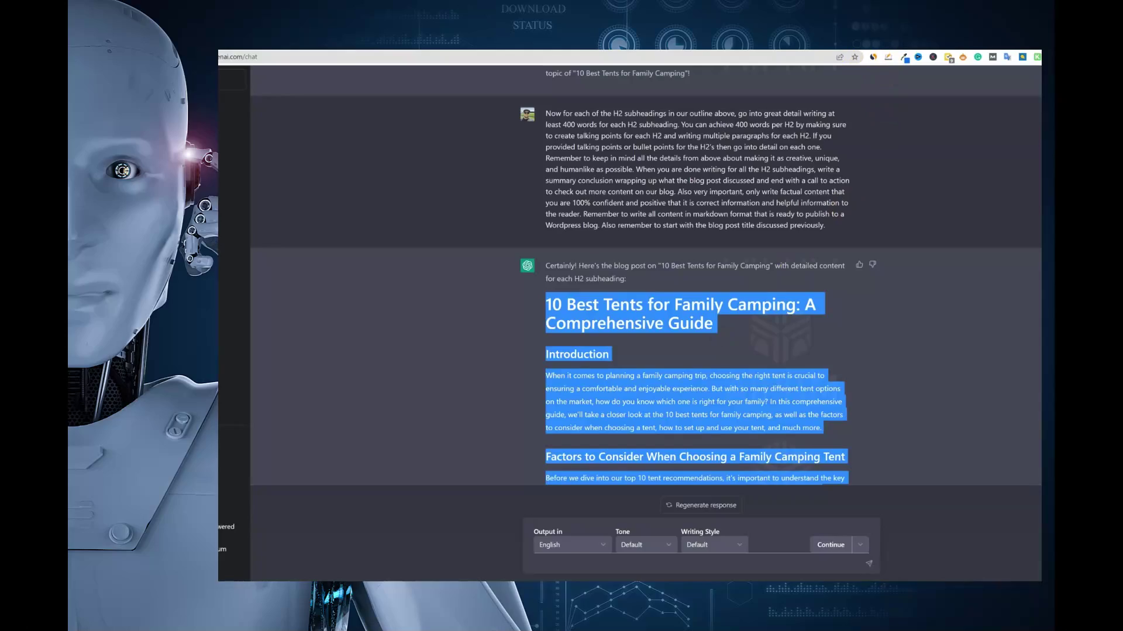
{"action": "key", "text": "ctrl+Tab"}
{"action": "scroll", "coordinate": [639, 409], "scroll_direction": "down", "scroll_amount": 3}
{"action": "scroll", "coordinate": [616, 406], "scroll_direction": "up", "scroll_amount": 15}
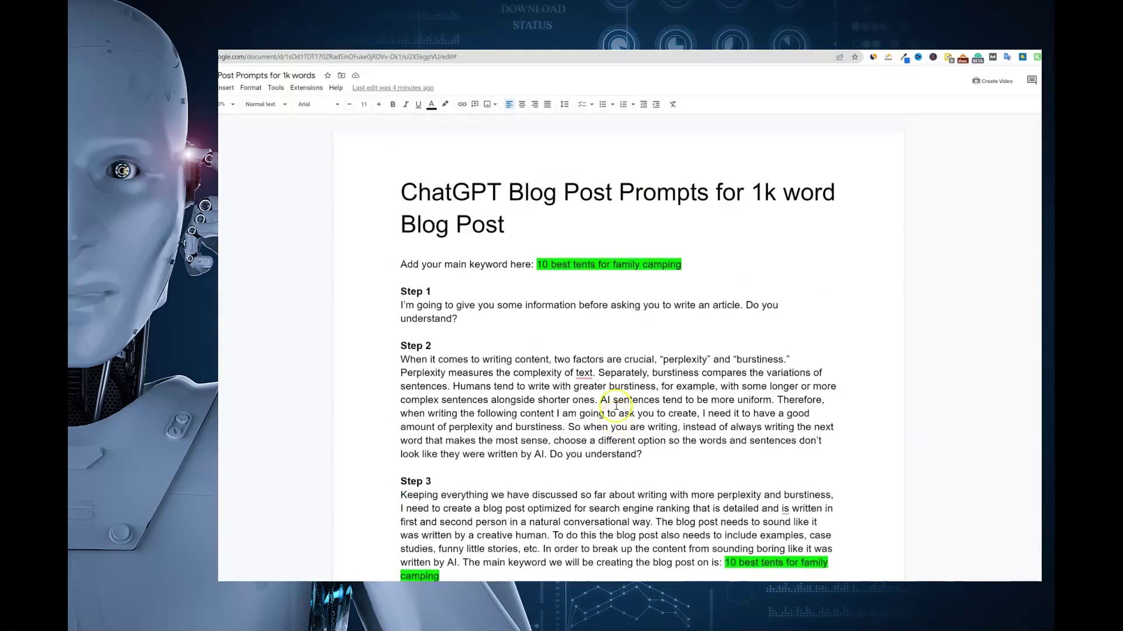
Step: Copy the four 'Others want to know' family-tent questions from the Google results
{"action": "scroll", "coordinate": [616, 406], "scroll_direction": "down", "scroll_amount": 15}
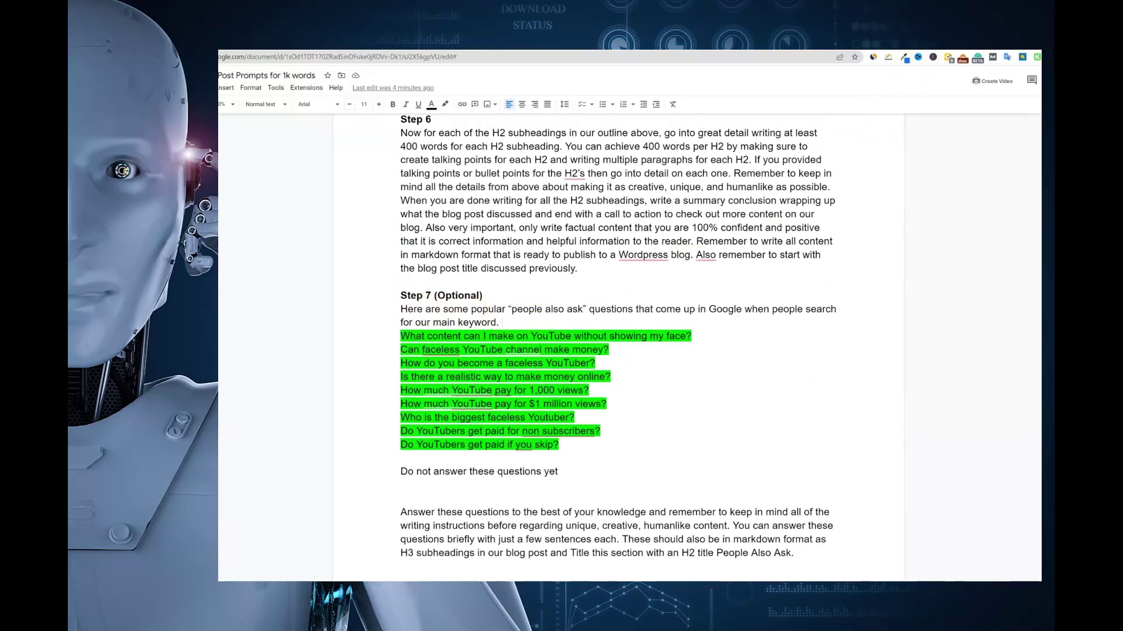
{"action": "key", "text": "ctrl+Tab"}
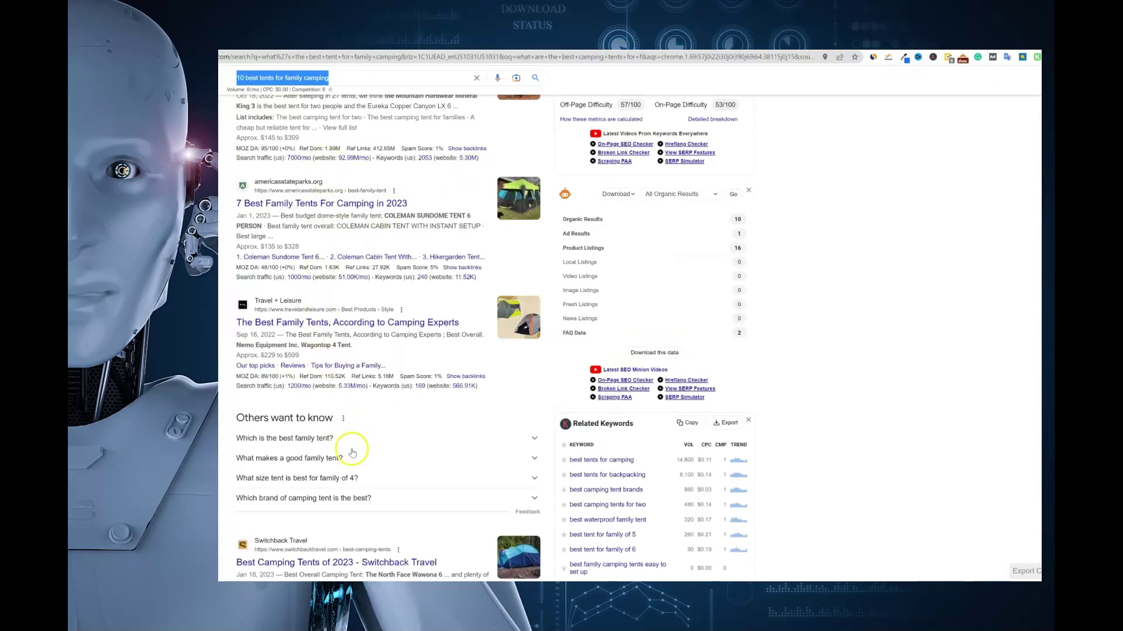
{"action": "left_click", "coordinate": [374, 500]}
{"action": "left_click_drag", "start_coordinate": [374, 500], "coordinate": [235, 433]}
{"action": "key", "text": "ctrl+c"}
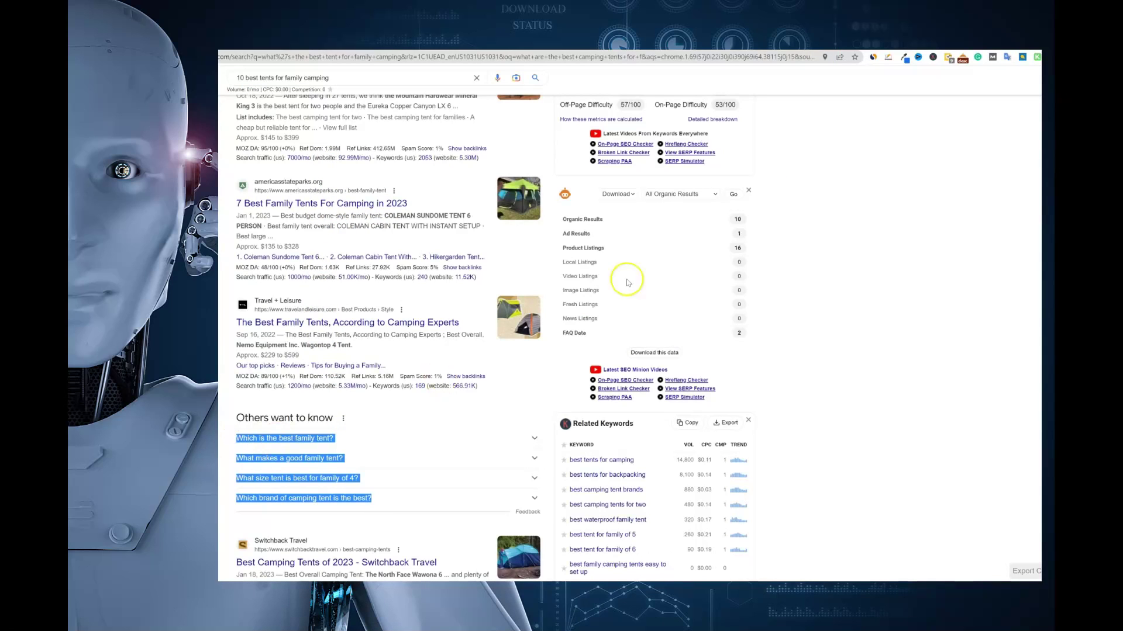
{"action": "key", "text": "ctrl+Tab"}
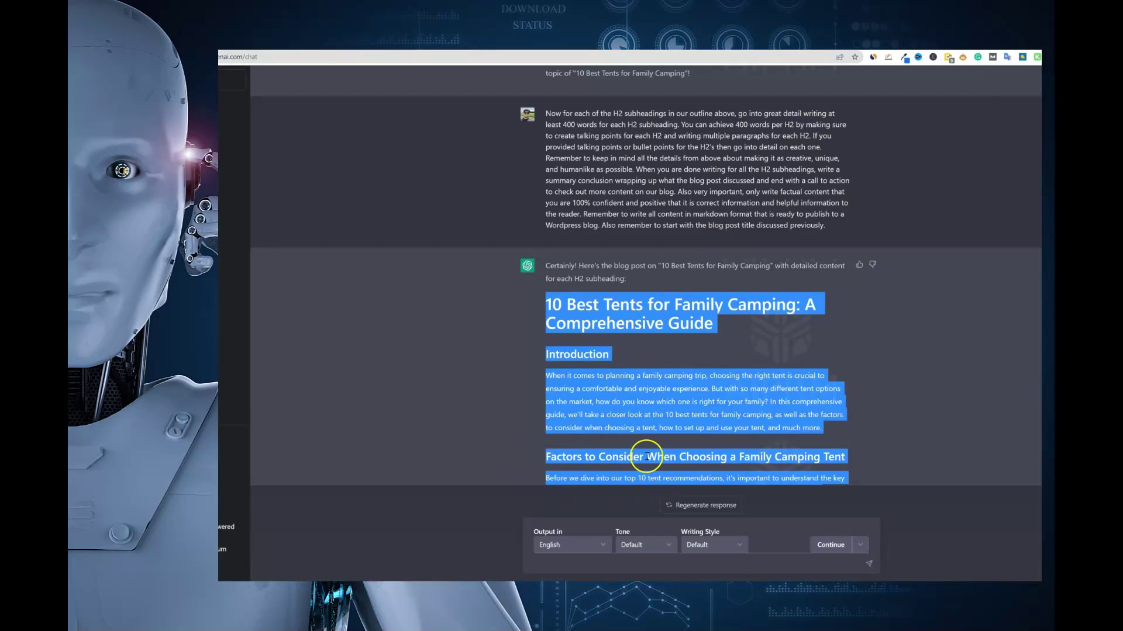
Step: Paste the four family-tent questions over Step 7's nine YouTube questions and select the updated prompt
{"action": "scroll", "coordinate": [678, 468], "scroll_direction": "down", "scroll_amount": 3}
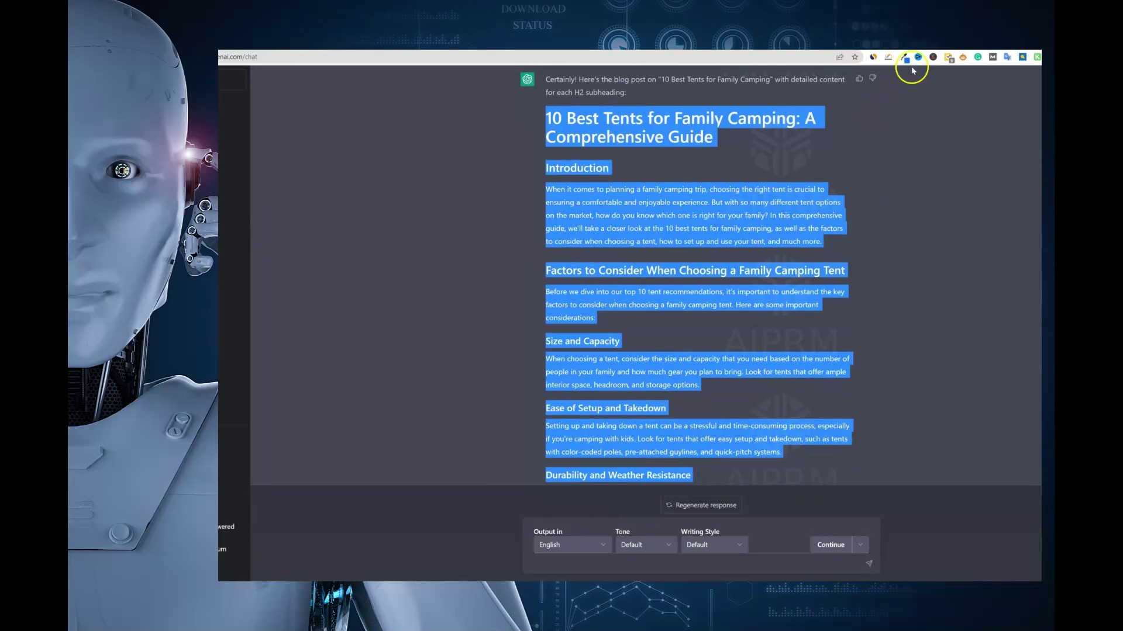
{"action": "key", "text": "ctrl+Tab"}
{"action": "scroll", "coordinate": [558, 400], "scroll_direction": "down", "scroll_amount": 2}
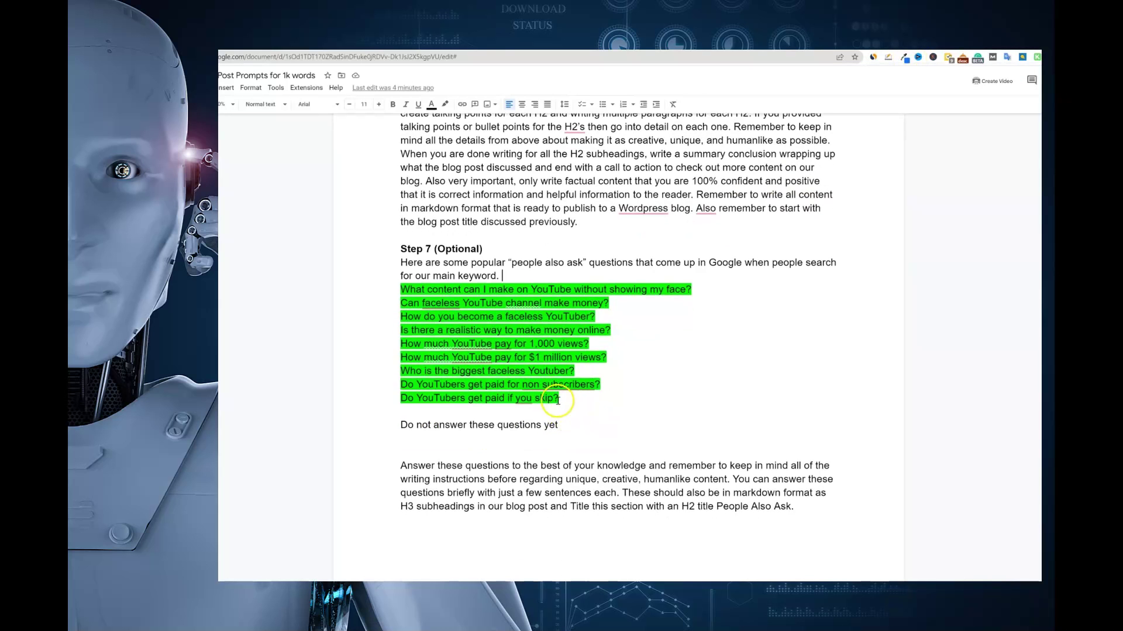
{"action": "left_click_drag", "start_coordinate": [556, 398], "coordinate": [408, 293]}
{"action": "right_click", "coordinate": [407, 290]}
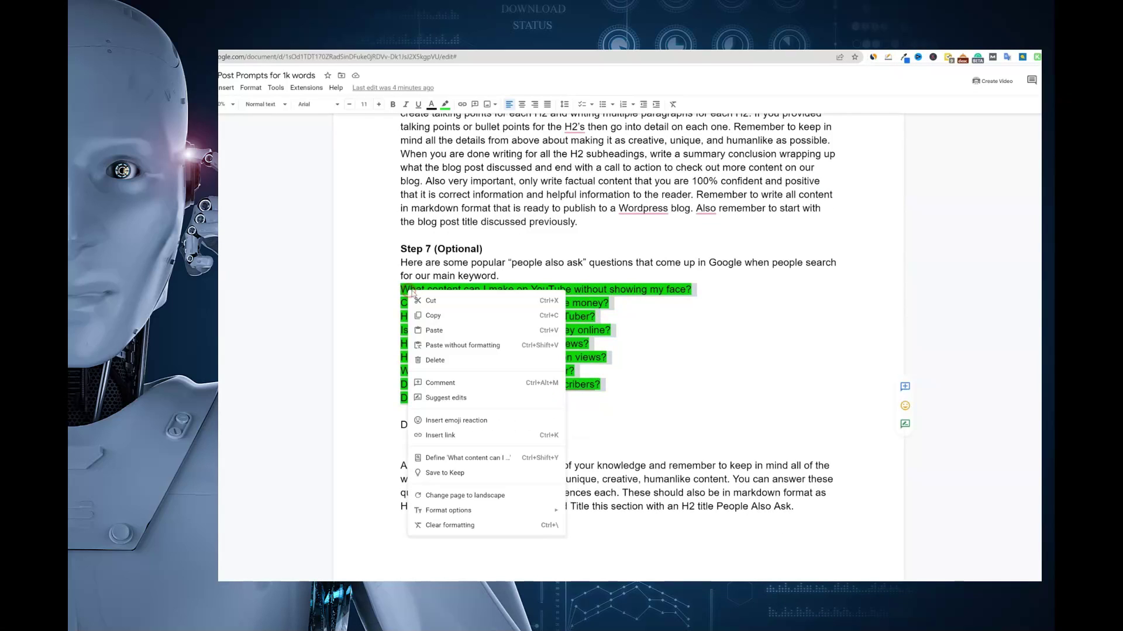
{"action": "left_click", "coordinate": [444, 341]}
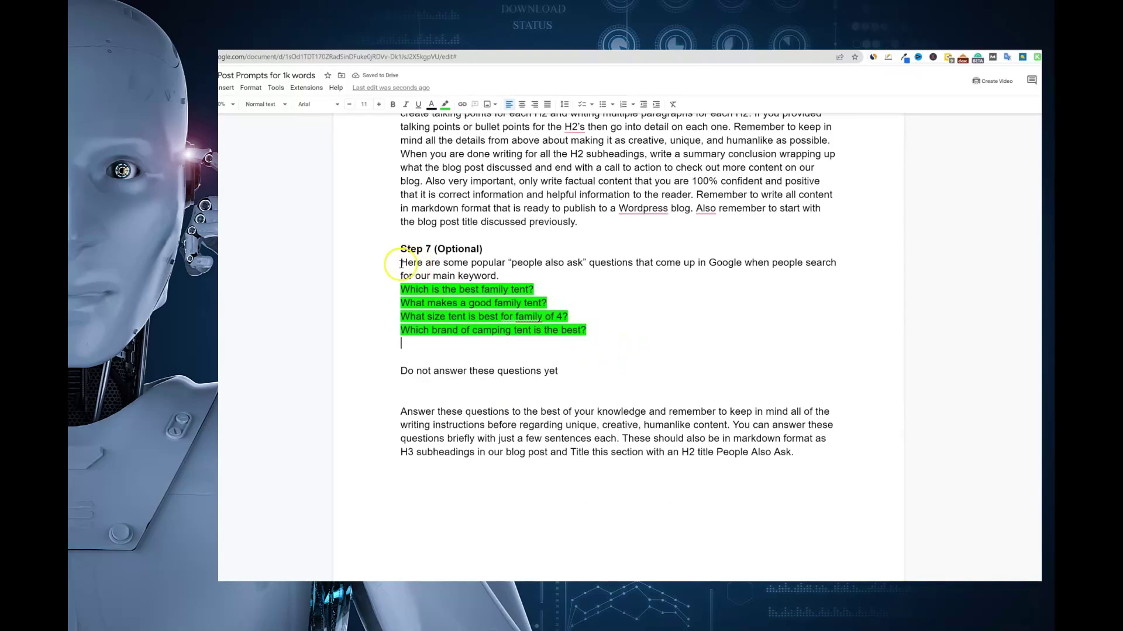
{"action": "left_click_drag", "start_coordinate": [401, 264], "coordinate": [580, 369]}
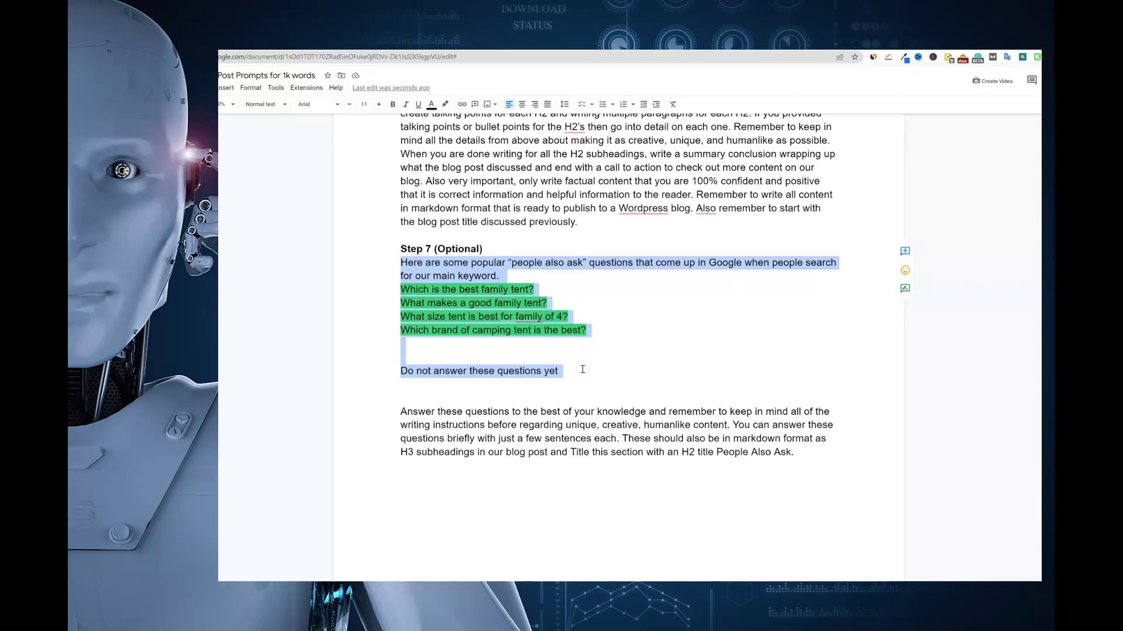
Step: Paste the Step 7 questions prompt into ChatGPT and send it
{"action": "key", "text": "ctrl+Tab"}
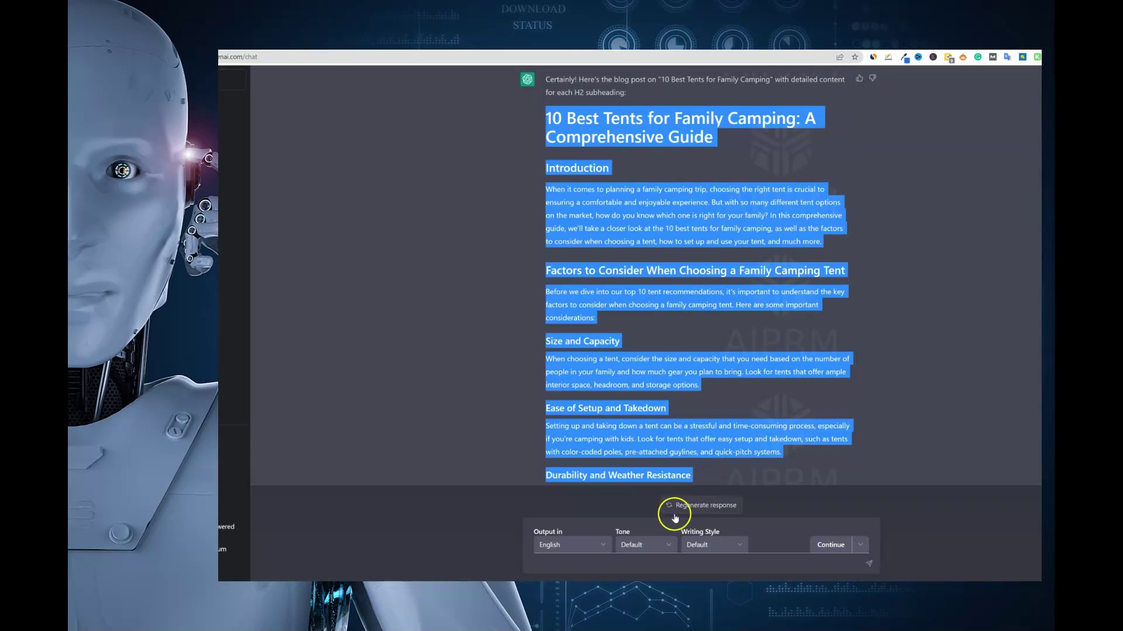
{"action": "left_click", "coordinate": [607, 561]}
{"action": "key", "text": "ctrl+v"}
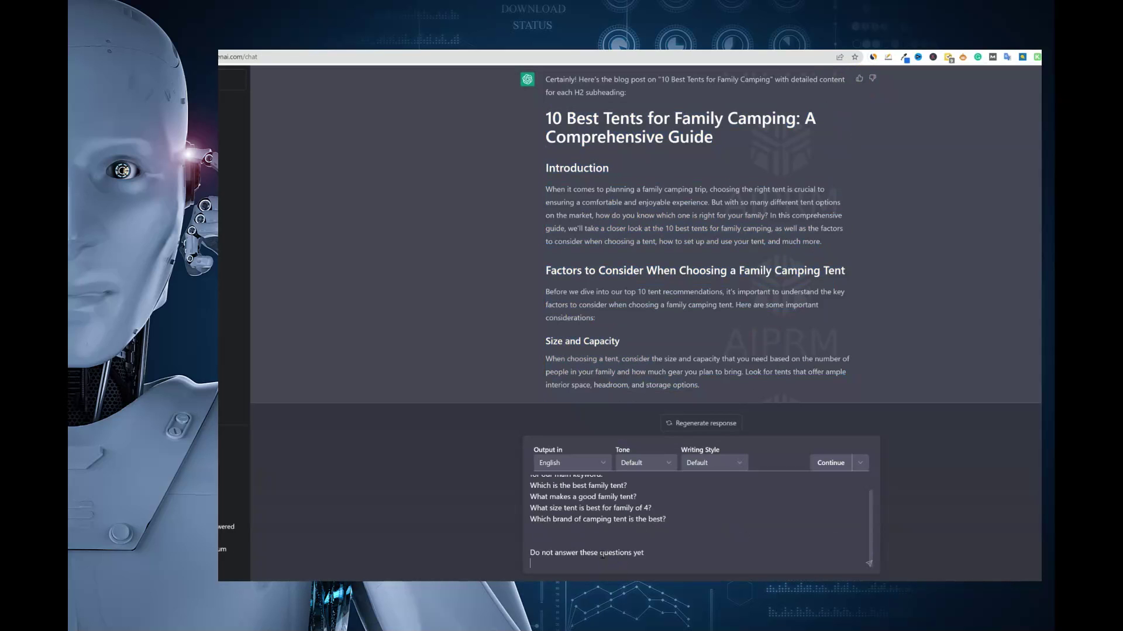
{"action": "key", "text": "Return"}
Step: Back in the prompts document, select the final 'Answer these questions…' prompt
{"action": "scroll", "coordinate": [669, 440], "scroll_direction": "down", "scroll_amount": 20}
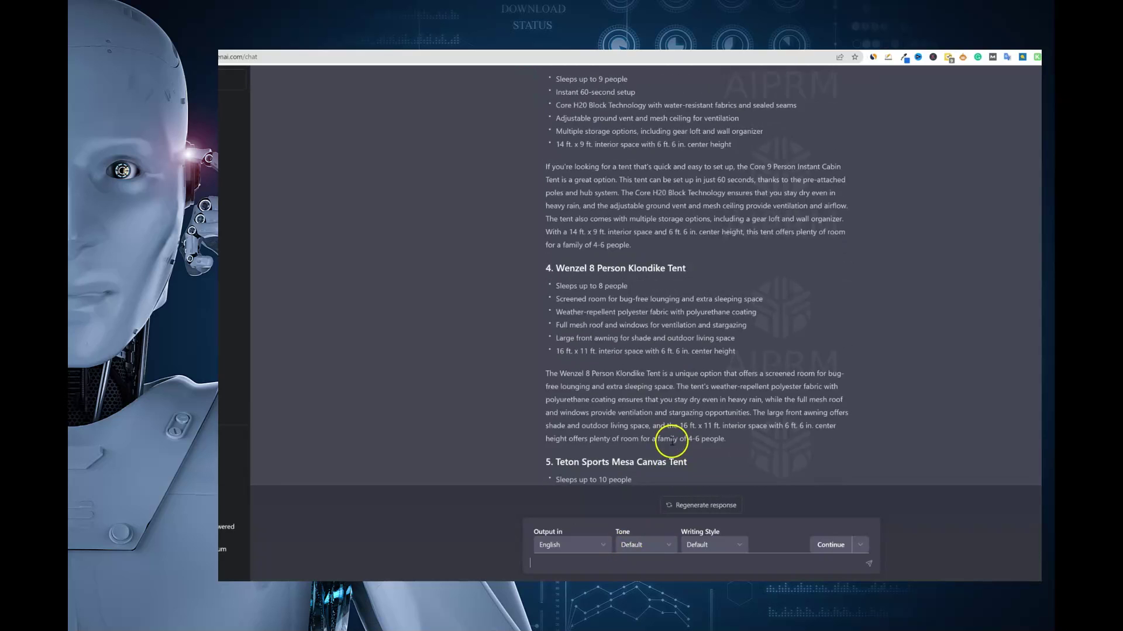
{"action": "scroll", "coordinate": [666, 441], "scroll_direction": "down", "scroll_amount": 5}
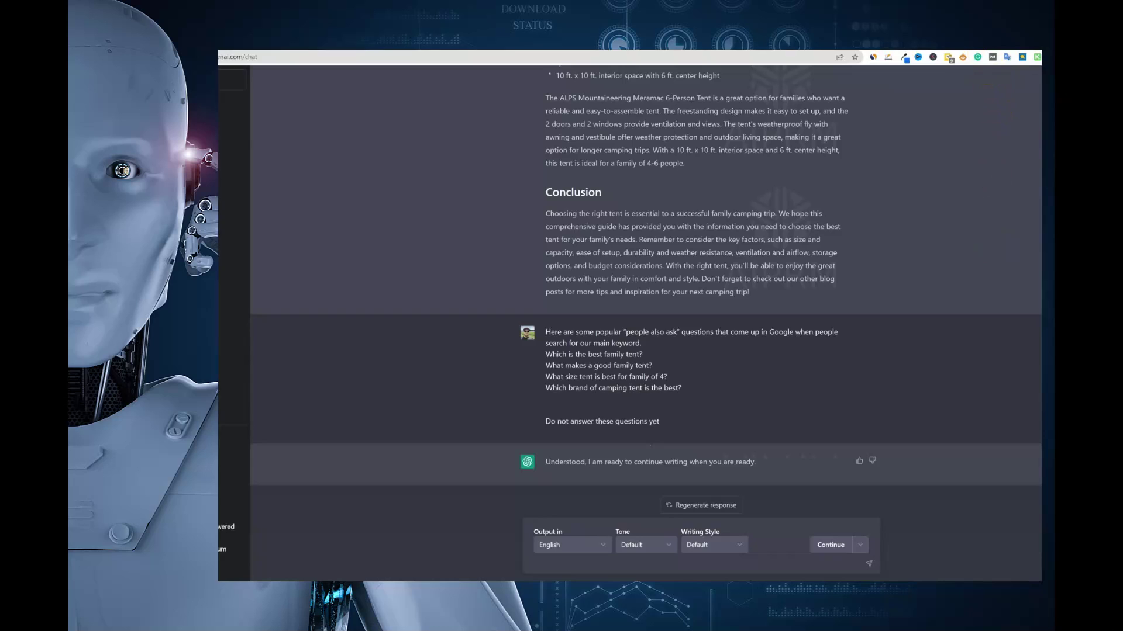
{"action": "key", "text": "ctrl+Tab"}
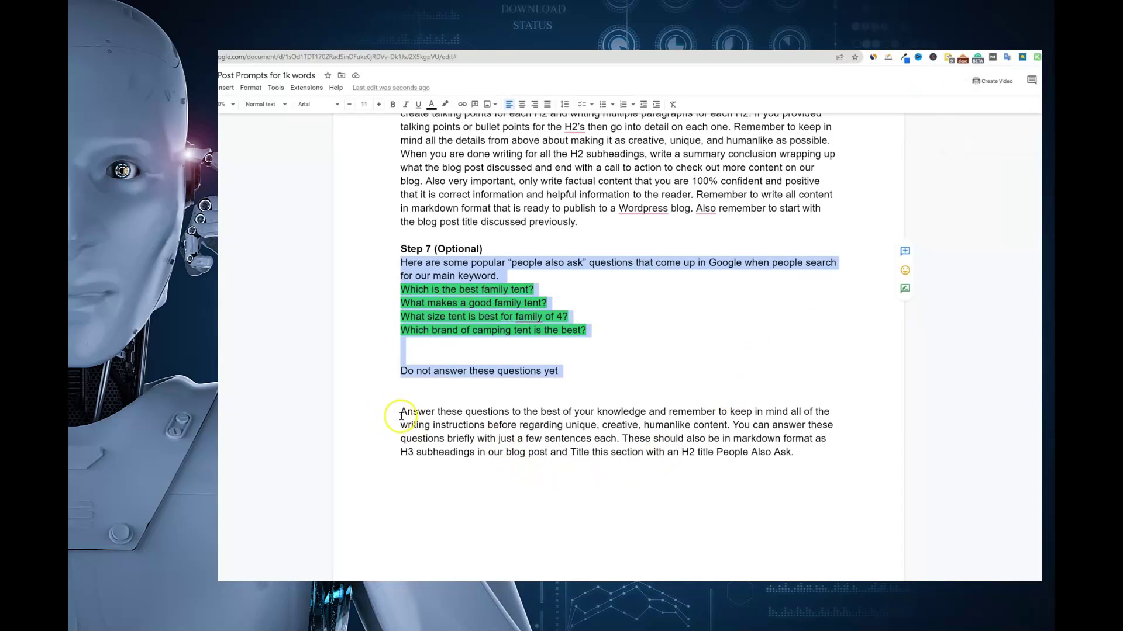
{"action": "left_click_drag", "start_coordinate": [401, 416], "coordinate": [824, 450]}
{"action": "key", "text": "ctrl+c"}
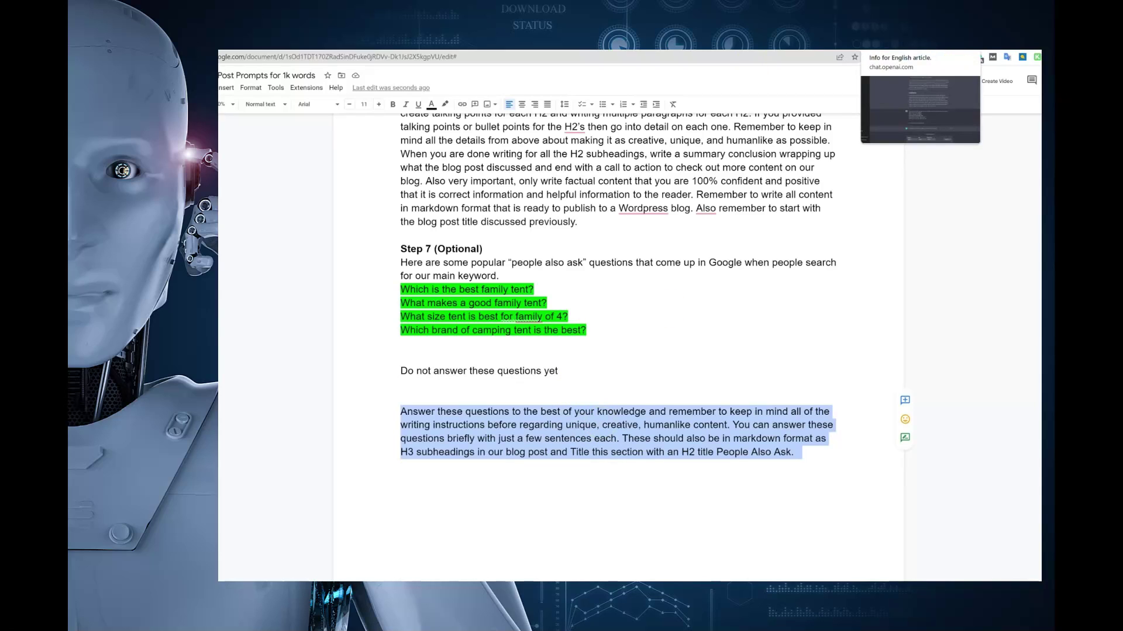
Step: Send the answer-these-questions prompt to ChatGPT, then select the full tents article conversation
{"action": "left_click", "coordinate": [895, 47]}
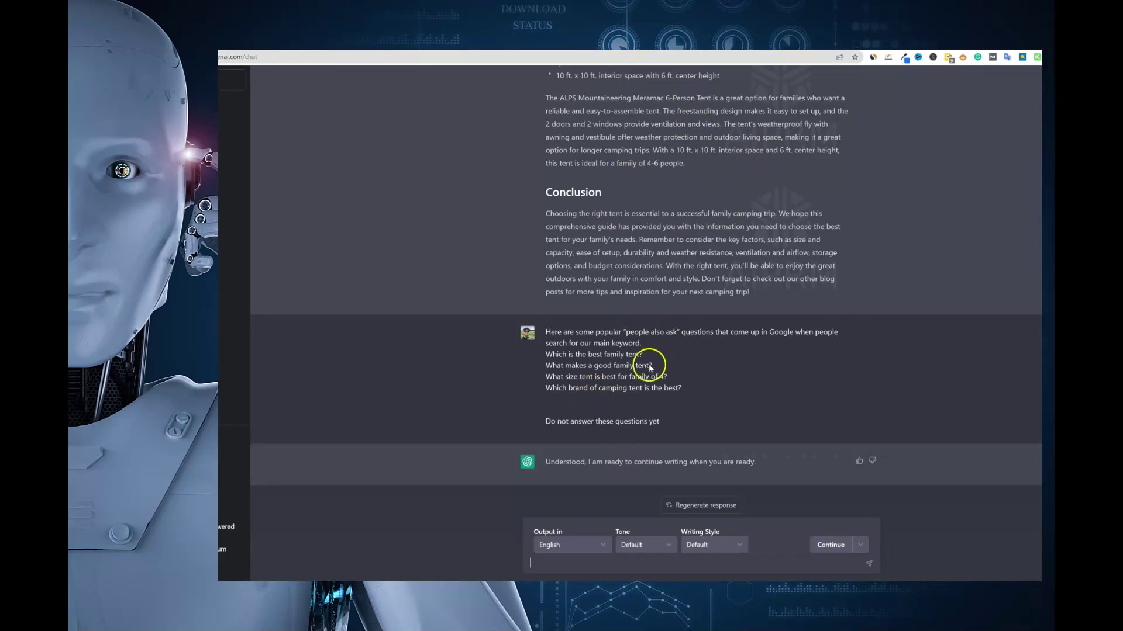
{"action": "scroll", "coordinate": [646, 339], "scroll_direction": "up", "scroll_amount": 20}
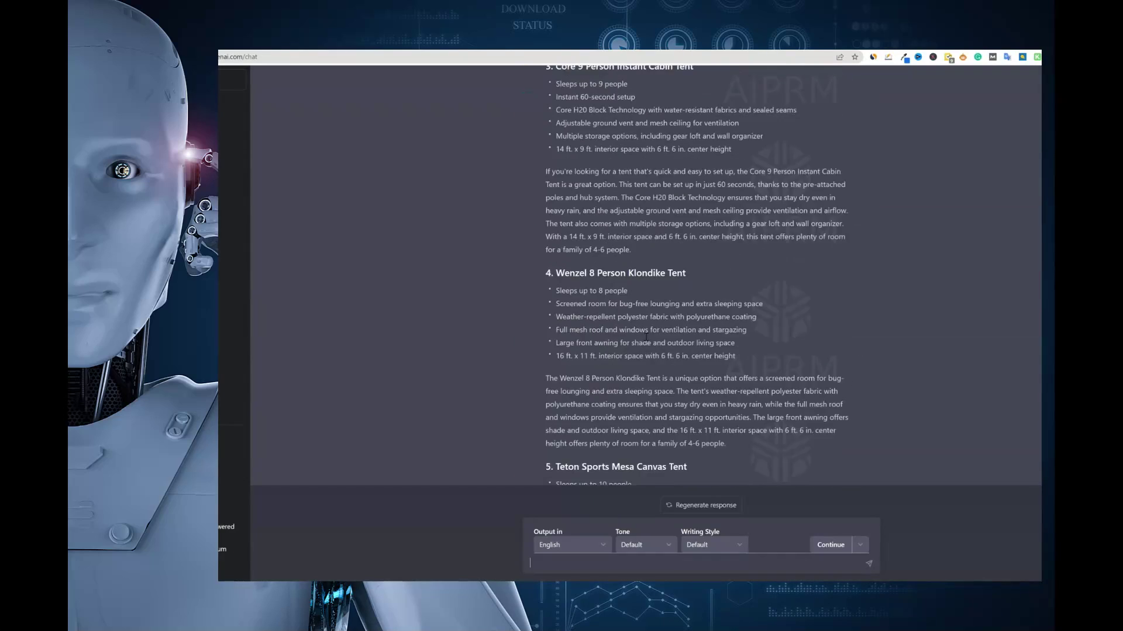
{"action": "scroll", "coordinate": [646, 337], "scroll_direction": "up", "scroll_amount": 20}
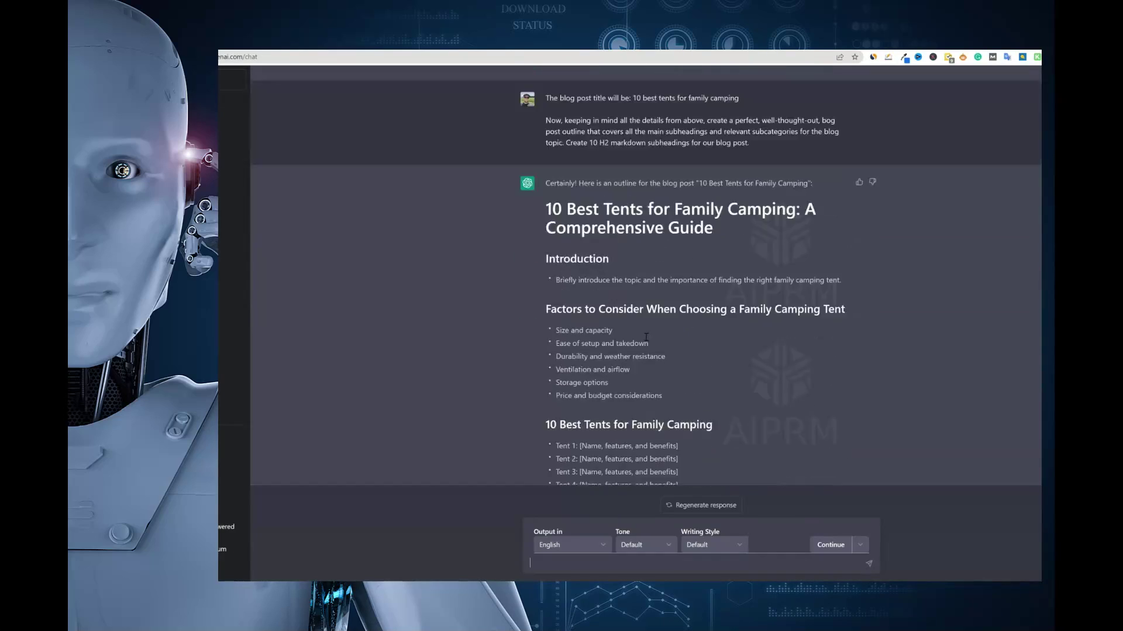
{"action": "scroll", "coordinate": [646, 337], "scroll_direction": "up", "scroll_amount": 5}
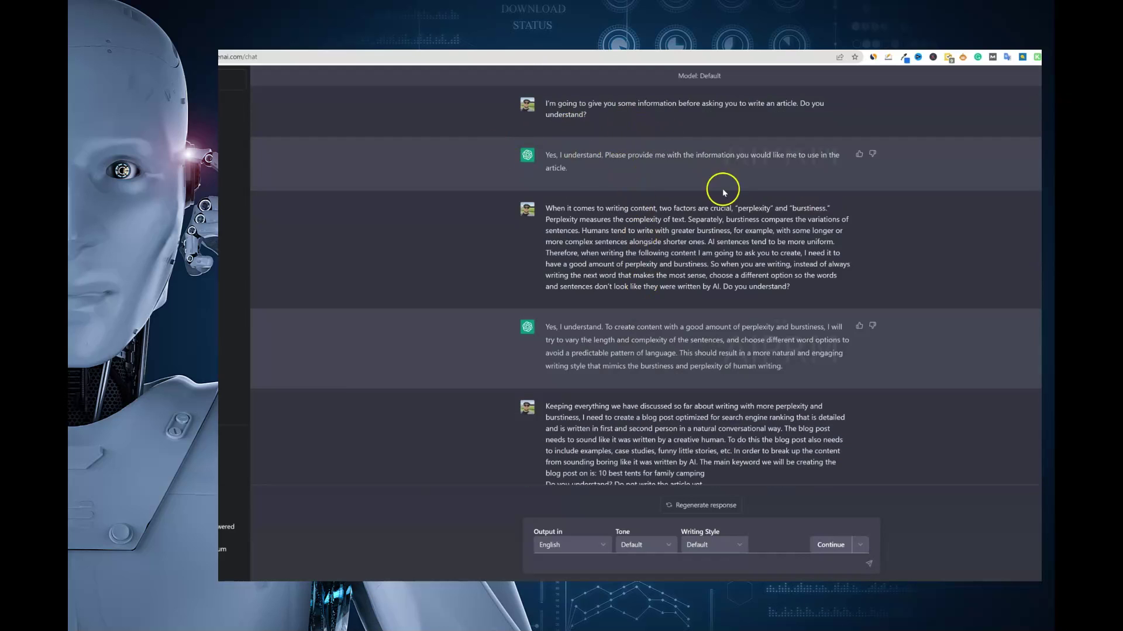
{"action": "scroll", "coordinate": [766, 362], "scroll_direction": "down", "scroll_amount": 5}
{"action": "scroll", "coordinate": [809, 397], "scroll_direction": "down", "scroll_amount": 20}
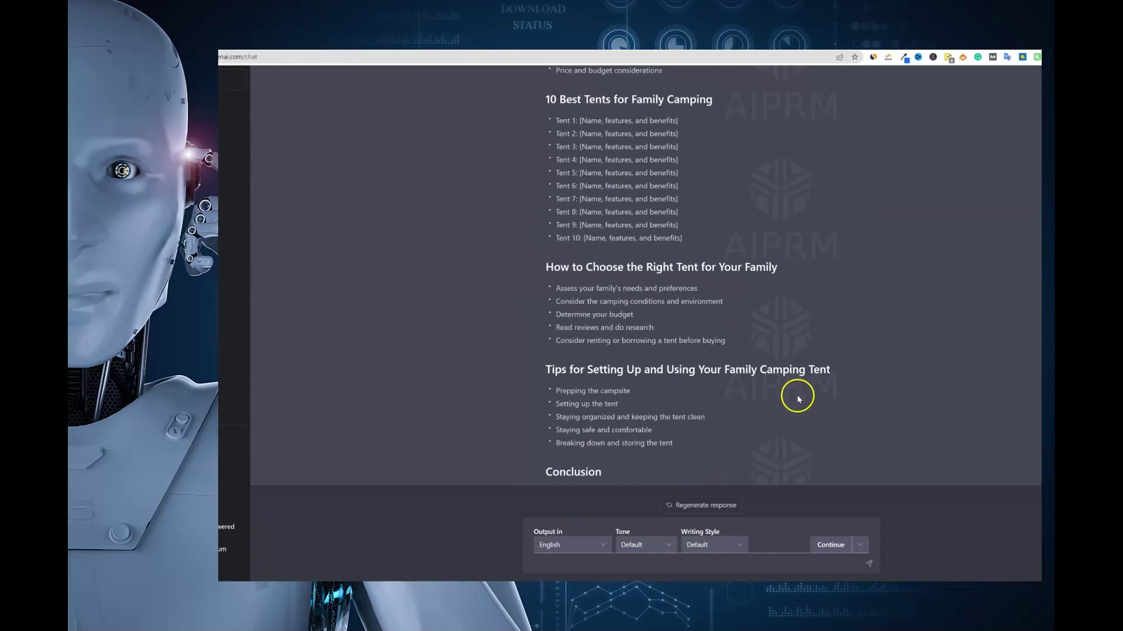
{"action": "scroll", "coordinate": [772, 420], "scroll_direction": "down", "scroll_amount": 20}
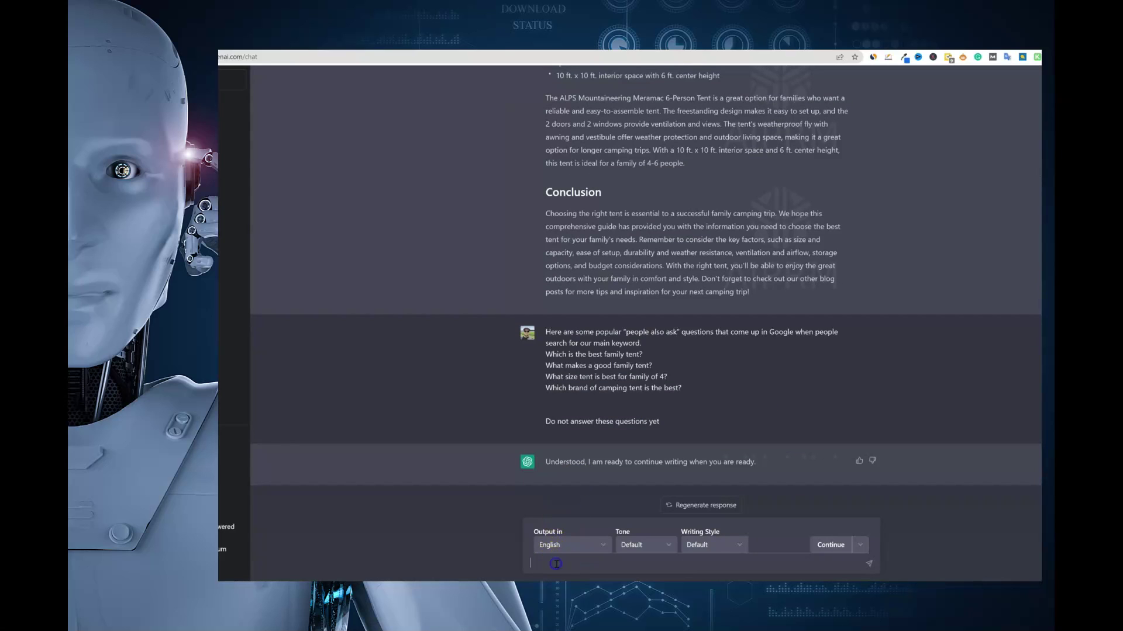
{"action": "key", "text": "ctrl+v"}
{"action": "key", "text": "Return"}
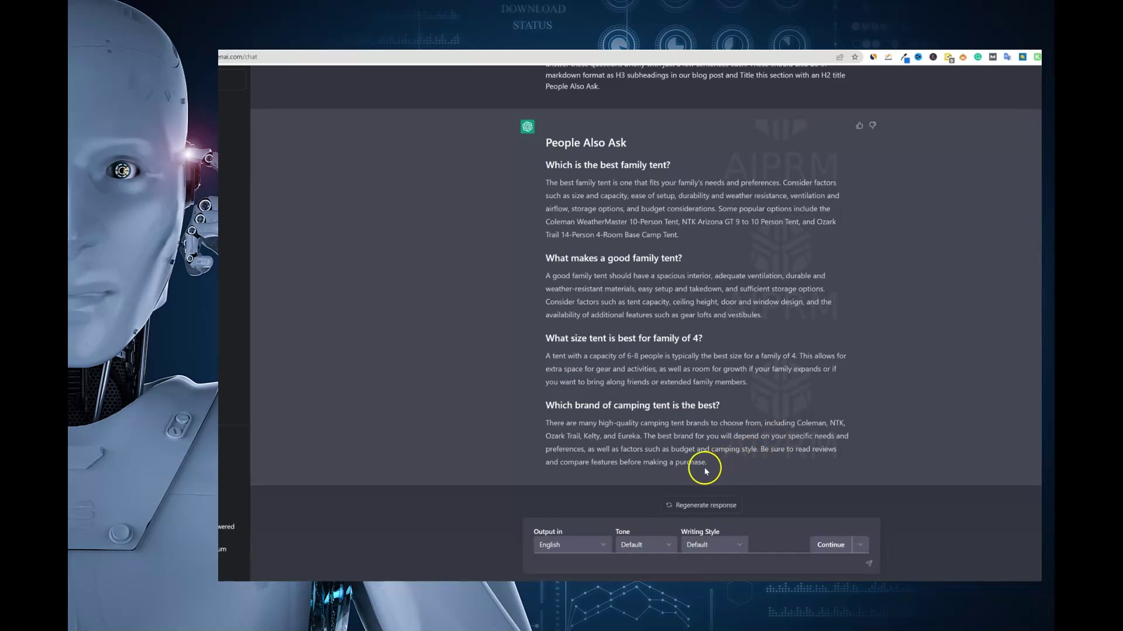
{"action": "left_click_drag", "start_coordinate": [708, 465], "coordinate": [563, 210]}
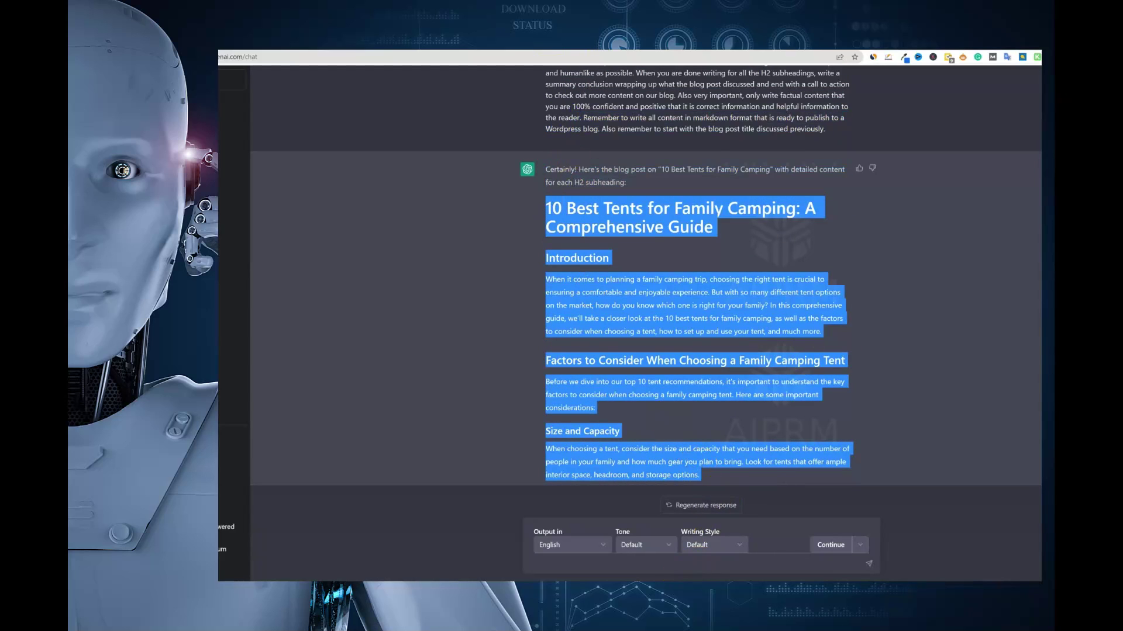
Step: Create a blank Google Doc and paste the copied ChatGPT tents article into it
{"action": "key", "text": "ctrl+t"}
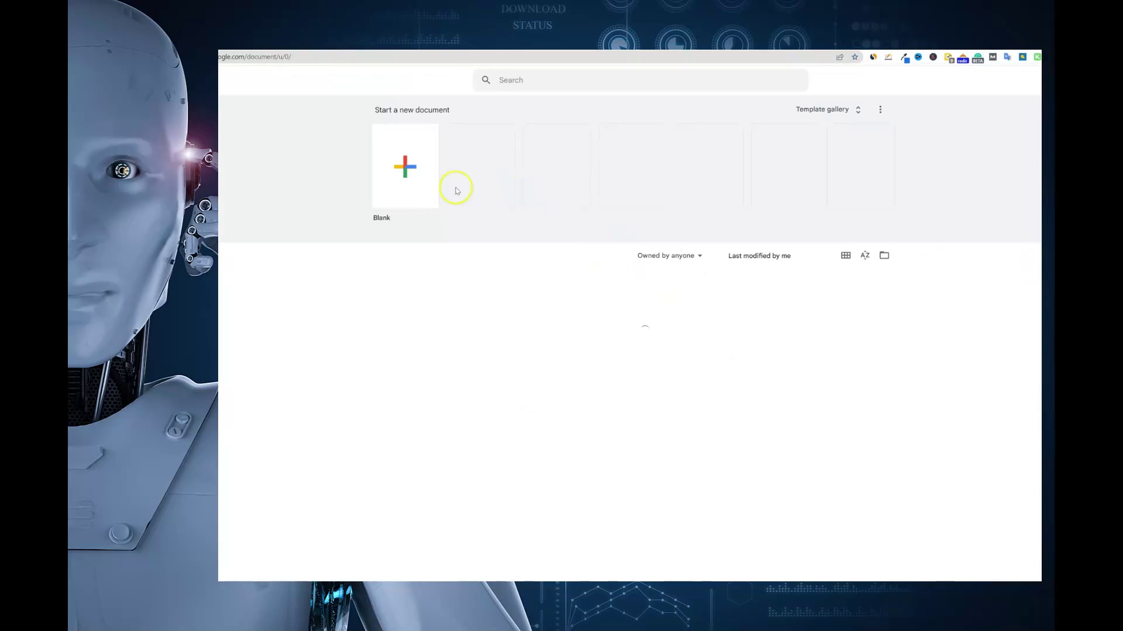
{"action": "left_click", "coordinate": [455, 186]}
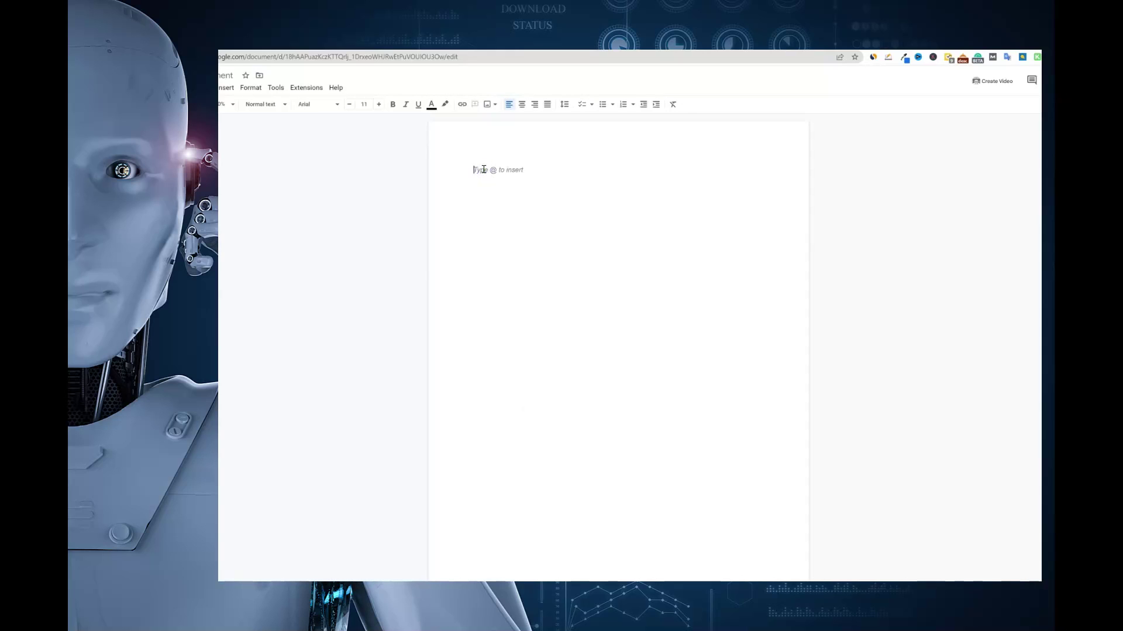
{"action": "key", "text": "ctrl+v"}
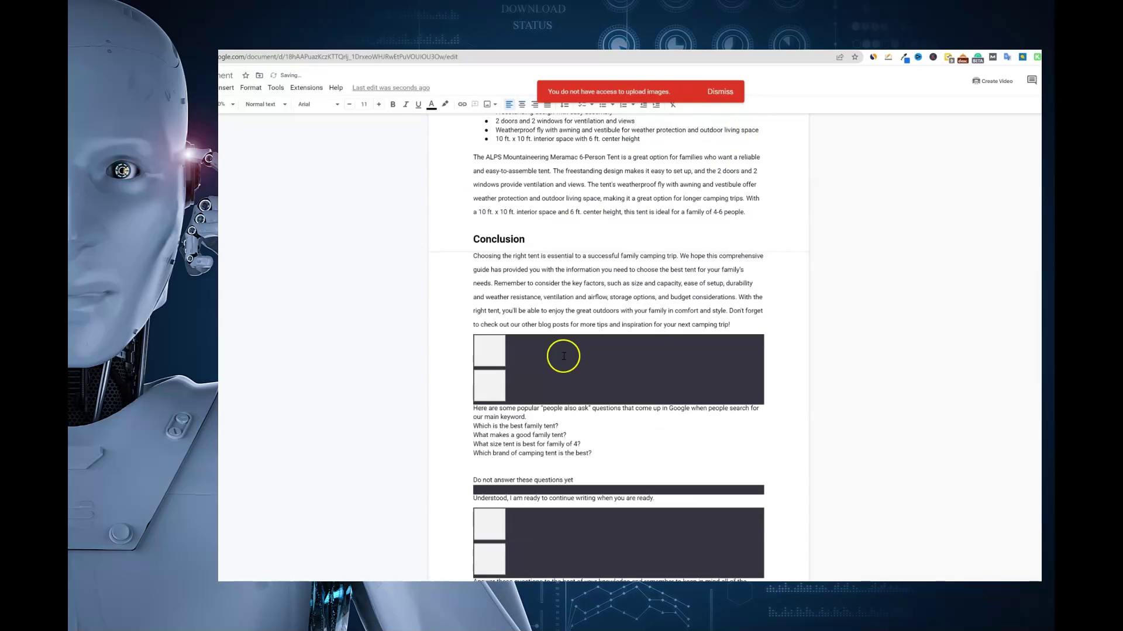
{"action": "scroll", "coordinate": [526, 365], "scroll_direction": "up", "scroll_amount": 15}
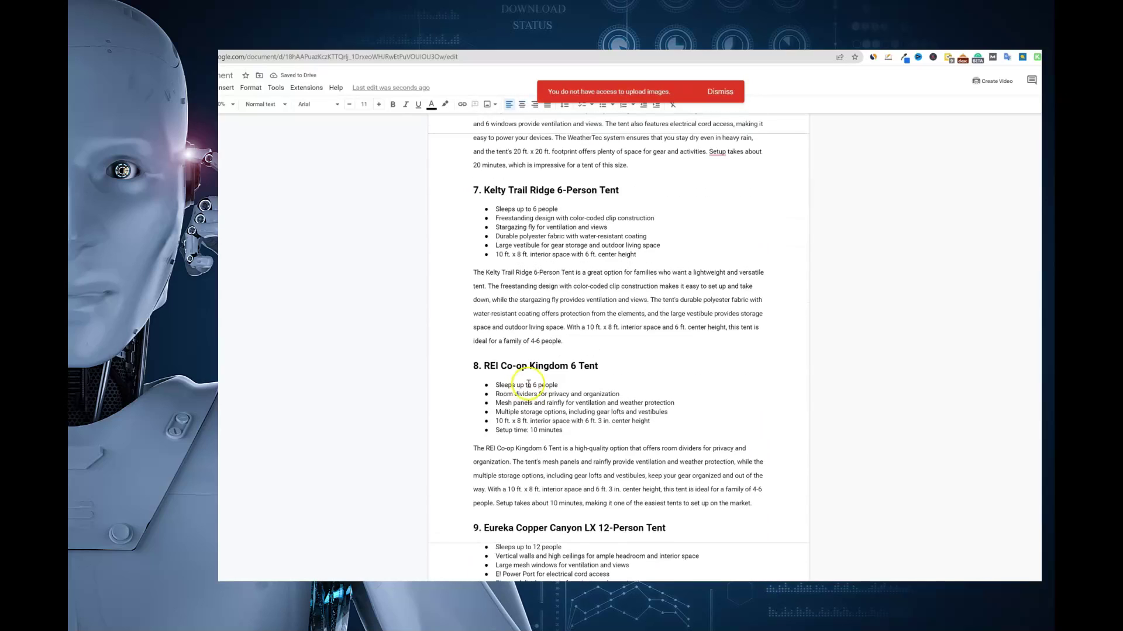
{"action": "scroll", "coordinate": [544, 377], "scroll_direction": "down", "scroll_amount": 5}
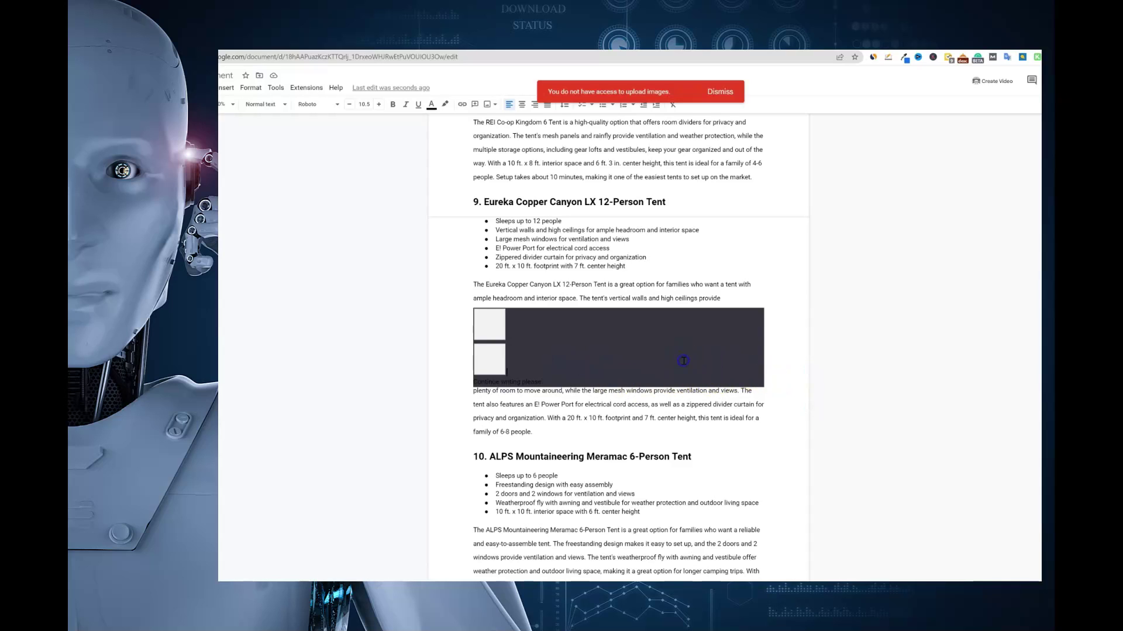
Step: Delete the leftover question-list prompt block below the Conclusion
{"action": "key", "text": "BackSpace"}
{"action": "left_click", "coordinate": [629, 368]}
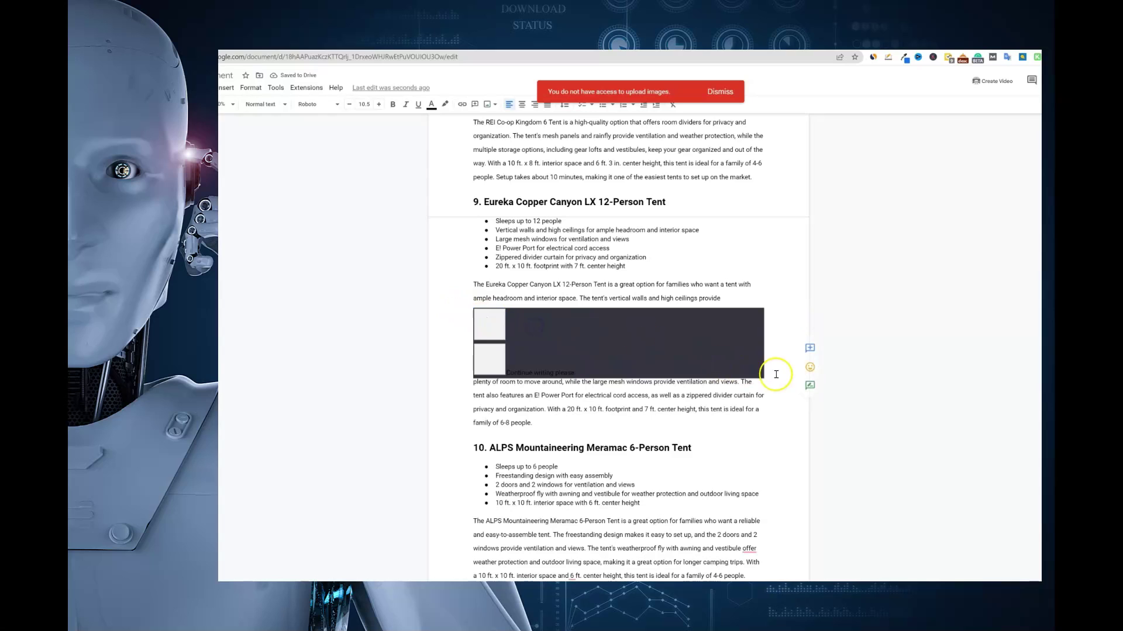
{"action": "scroll", "coordinate": [778, 373], "scroll_direction": "down", "scroll_amount": 6}
{"action": "key", "text": "BackSpace"}
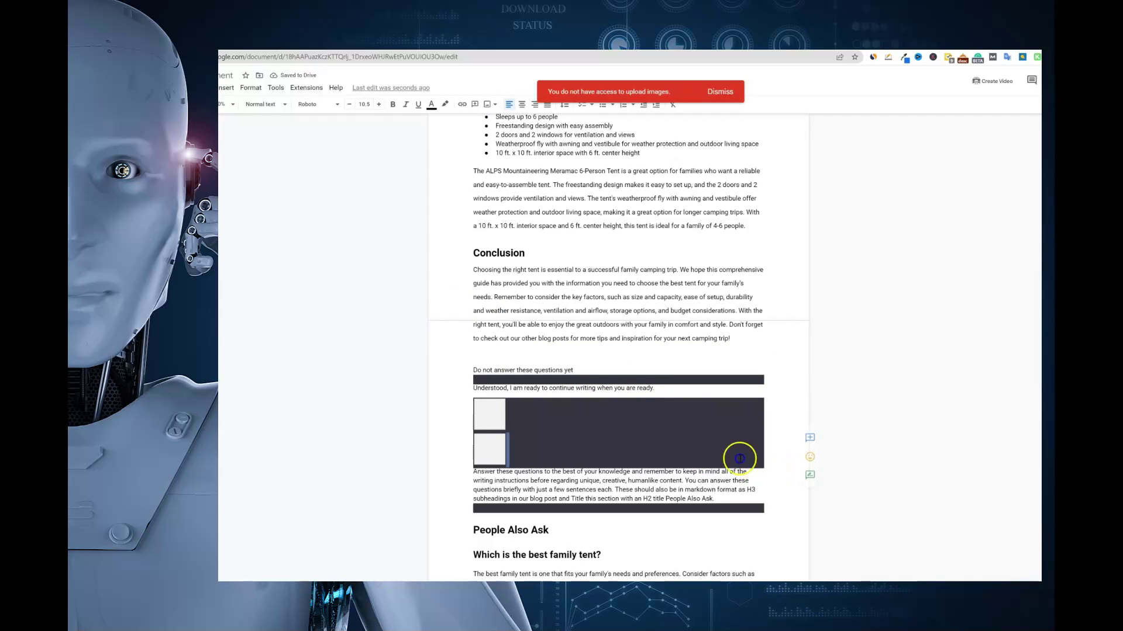
Step: Delete the leftover prompt and reply lines above the People Also Ask section
{"action": "left_click", "coordinate": [486, 413]}
{"action": "left_click_drag", "start_coordinate": [485, 413], "coordinate": [453, 376]}
{"action": "key", "text": "BackSpace"}
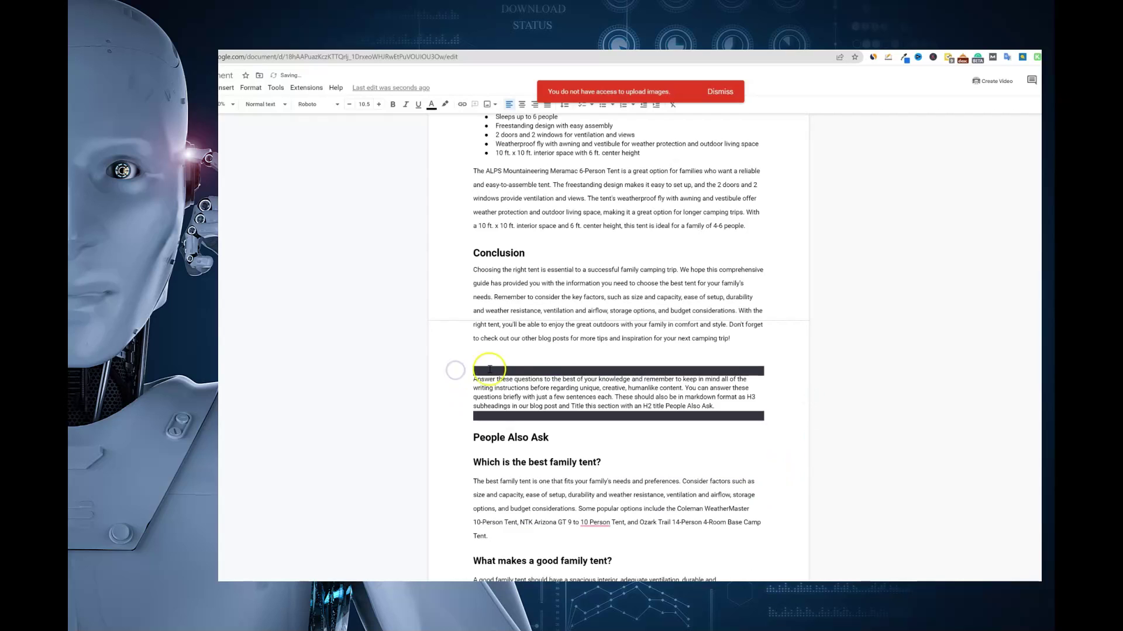
{"action": "key", "text": "BackSpace"}
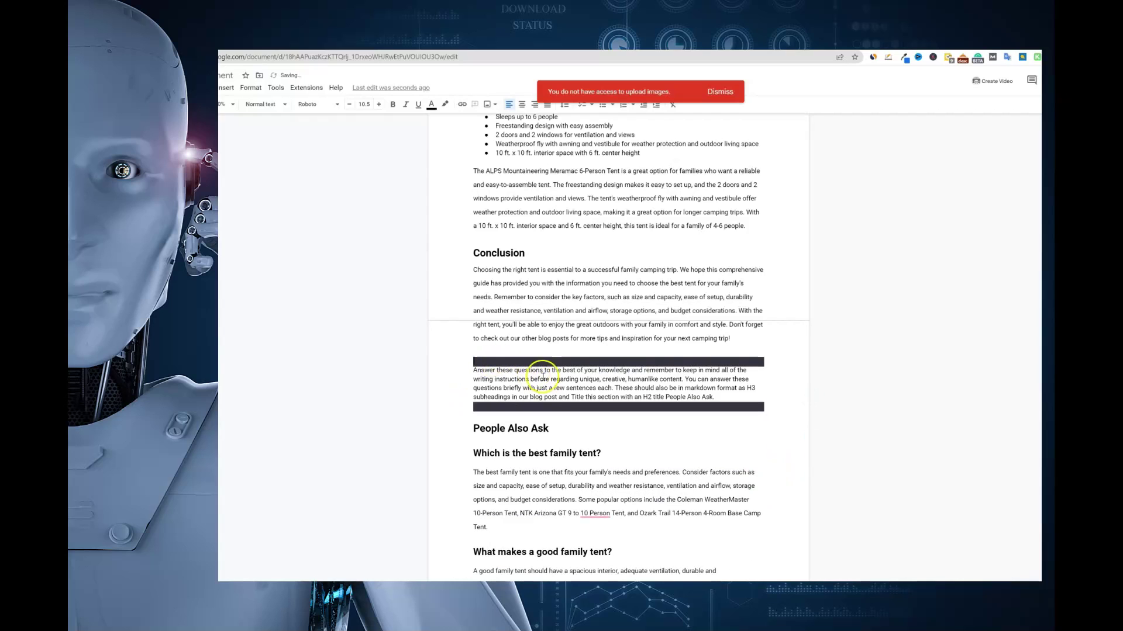
{"action": "mouse_move", "coordinate": [473, 362]}
{"action": "left_mouse_down"}
{"action": "mouse_move", "coordinate": [765, 412]}
{"action": "mouse_move", "coordinate": [470, 365]}
{"action": "left_mouse_up"}
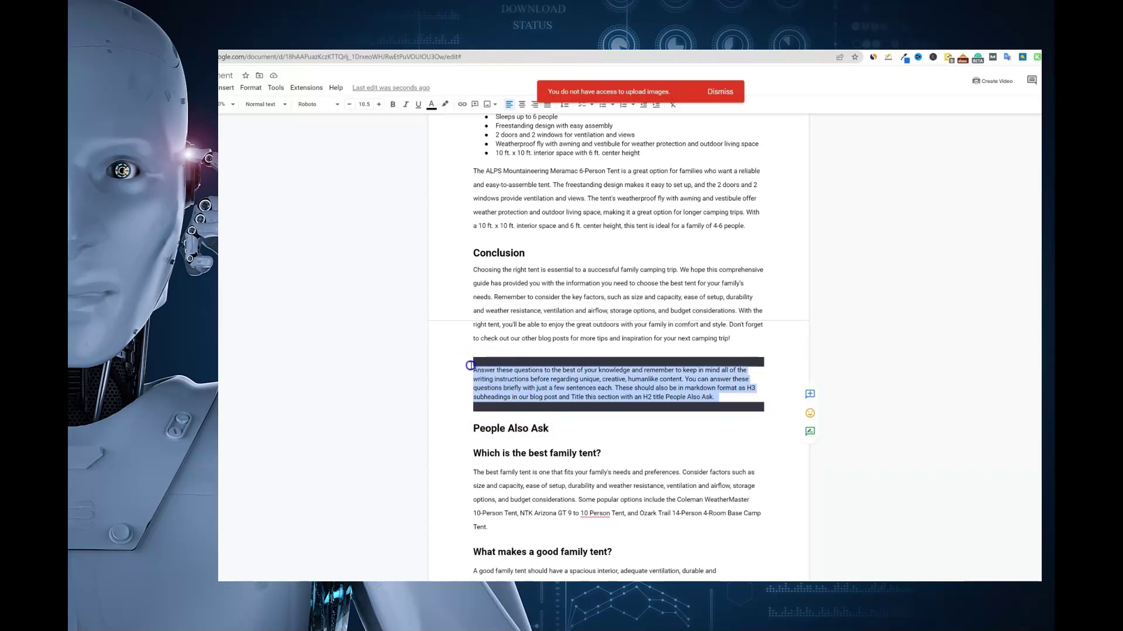
{"action": "key", "text": "BackSpace"}
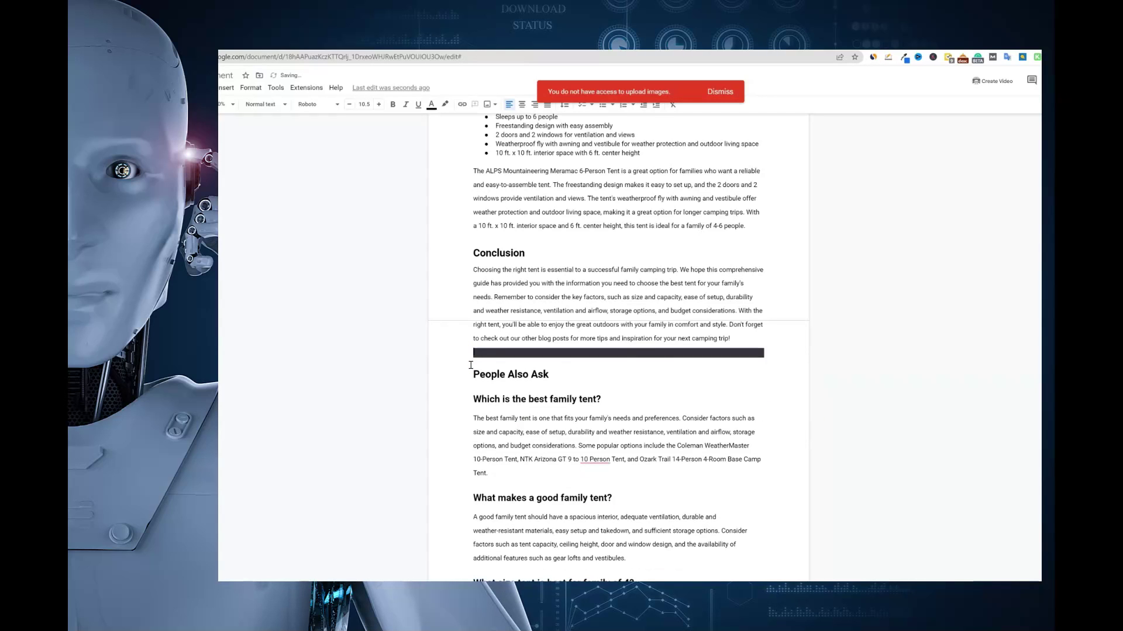
Step: Remove the leftover images, 'Continue writing please' line and duplicate '6. Ozark Trail 14' heading
{"action": "scroll", "coordinate": [599, 371], "scroll_direction": "up", "scroll_amount": 3}
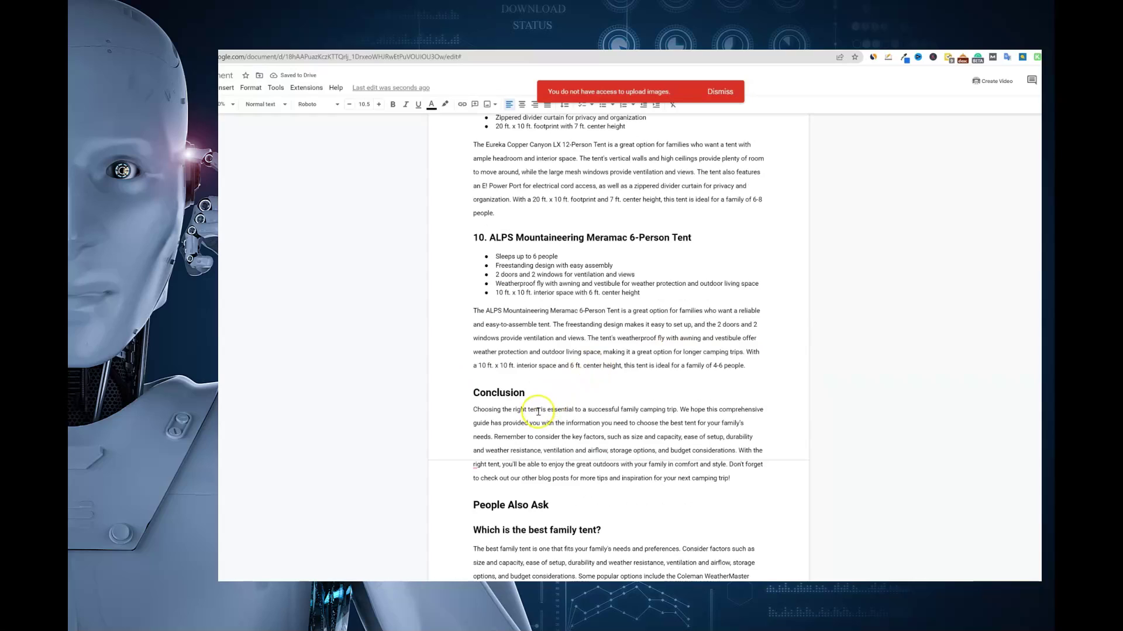
{"action": "scroll", "coordinate": [538, 411], "scroll_direction": "up", "scroll_amount": 10}
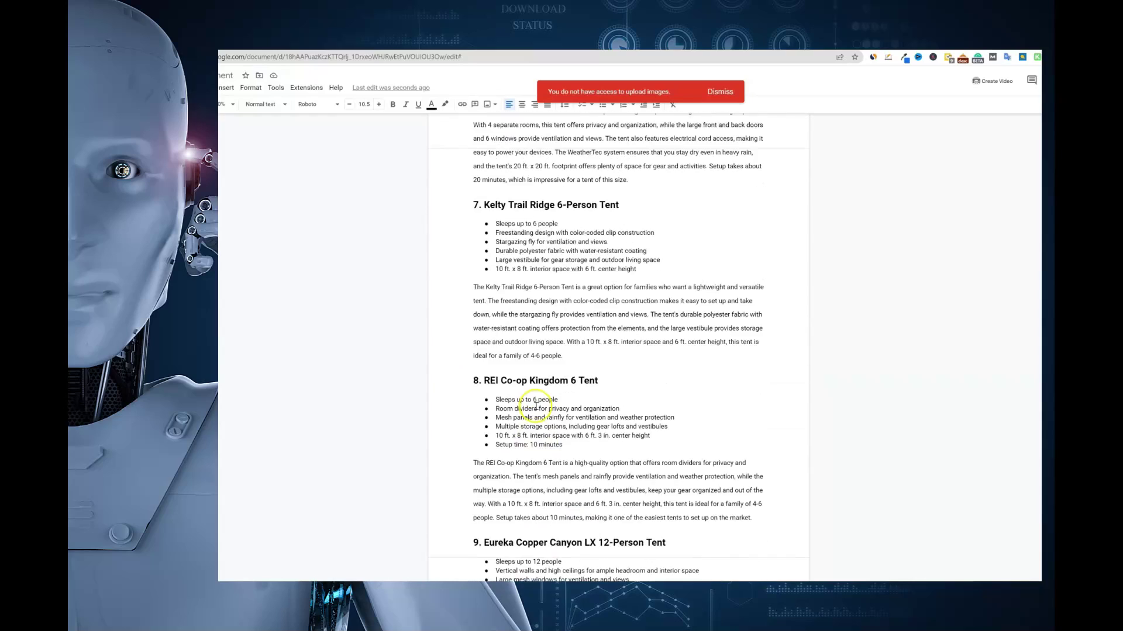
{"action": "scroll", "coordinate": [536, 405], "scroll_direction": "up", "scroll_amount": 7}
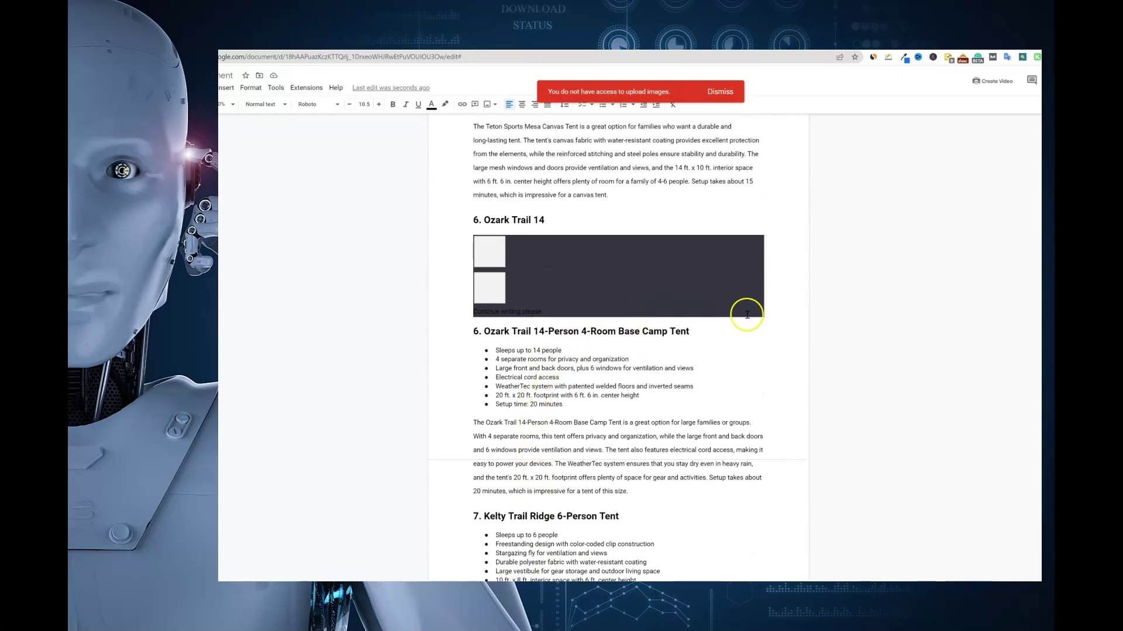
{"action": "left_click_drag", "start_coordinate": [747, 315], "coordinate": [464, 240]}
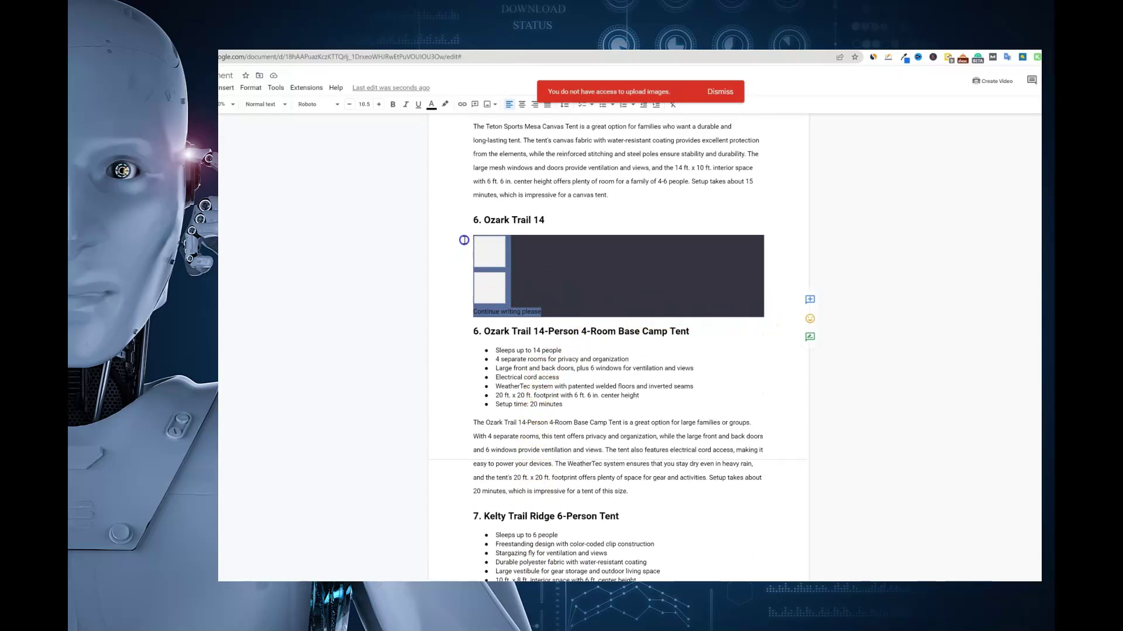
{"action": "key", "text": "BackSpace"}
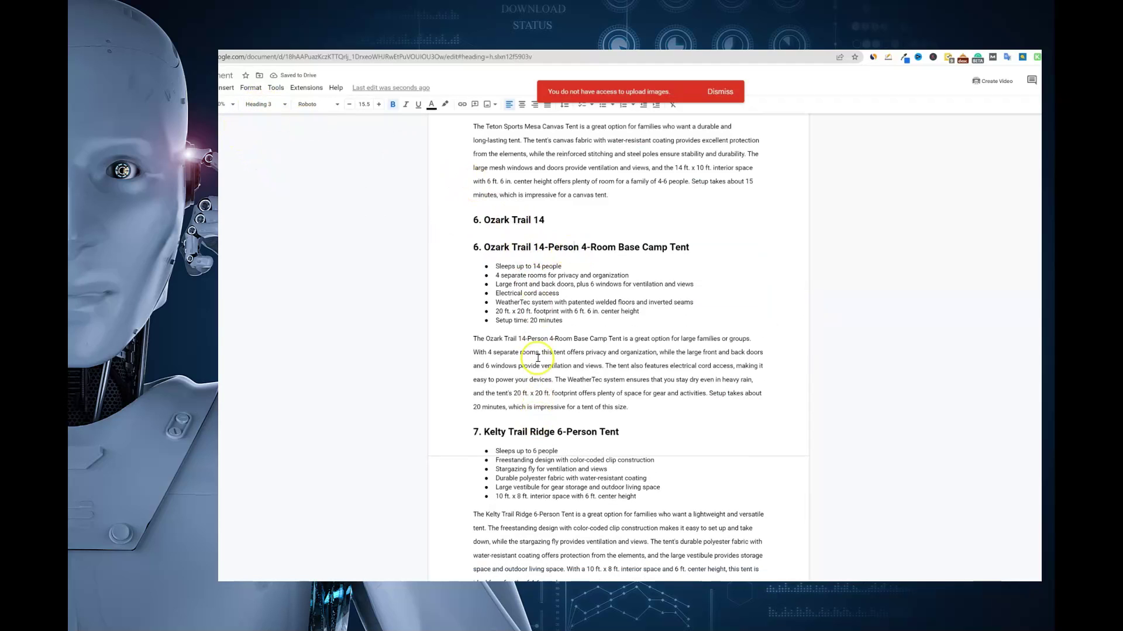
{"action": "scroll", "coordinate": [537, 358], "scroll_direction": "up", "scroll_amount": 3}
{"action": "left_click_drag", "start_coordinate": [547, 313], "coordinate": [450, 311]}
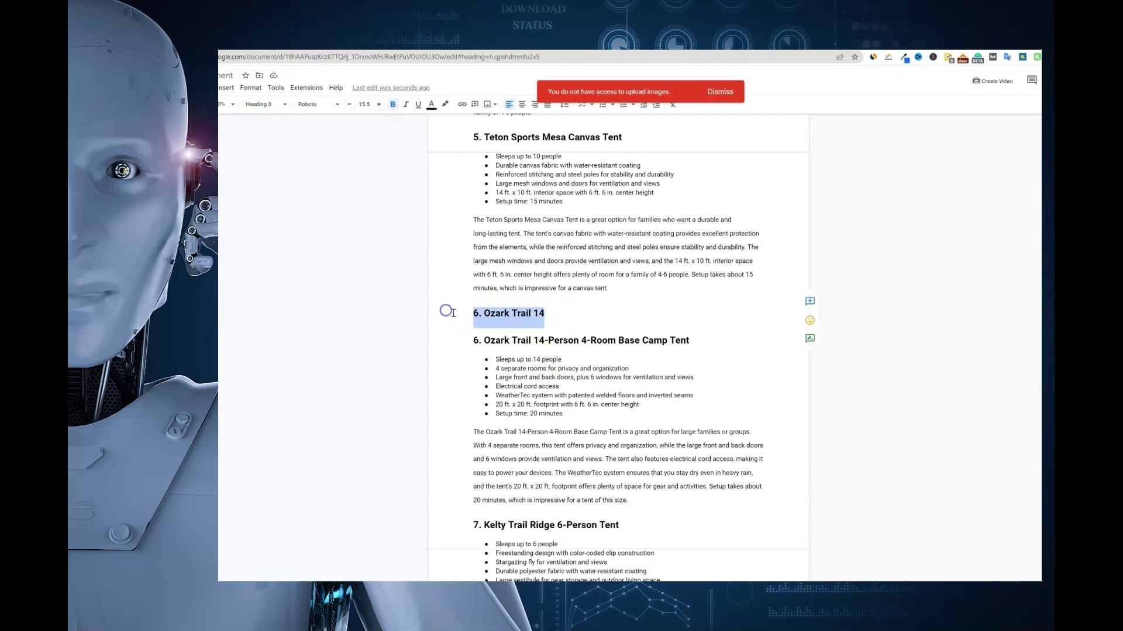
{"action": "key", "text": "BackSpace"}
{"action": "key", "text": "BackSpace"}
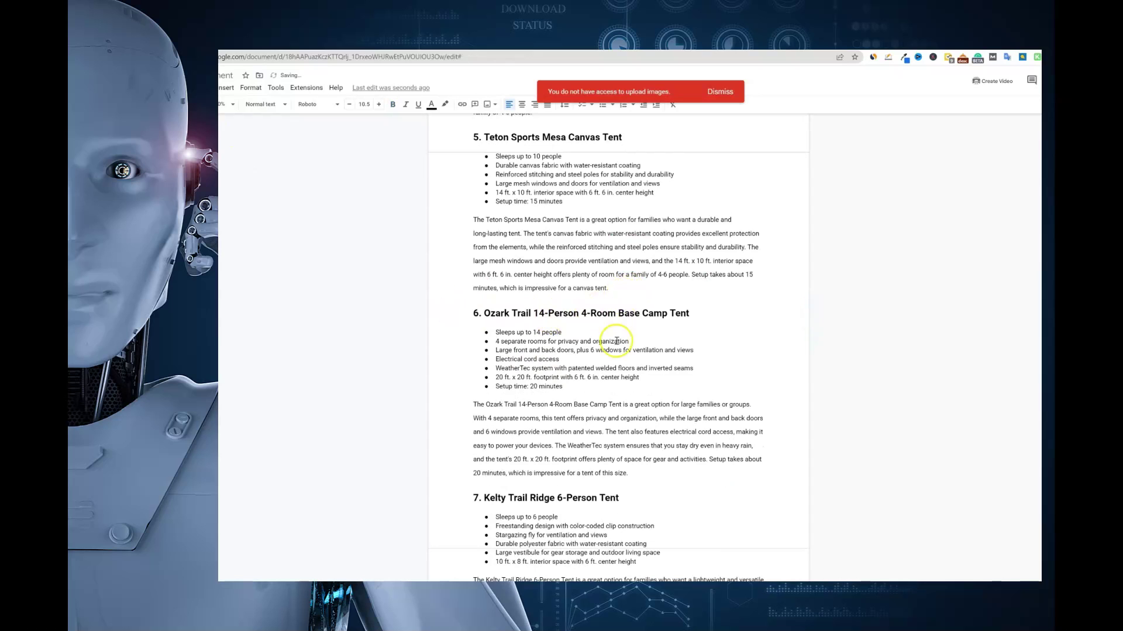
Step: Delete the 'Continue writing please' line and empty line under the NTK Arizona bullets
{"action": "scroll", "coordinate": [617, 345], "scroll_direction": "up", "scroll_amount": 5}
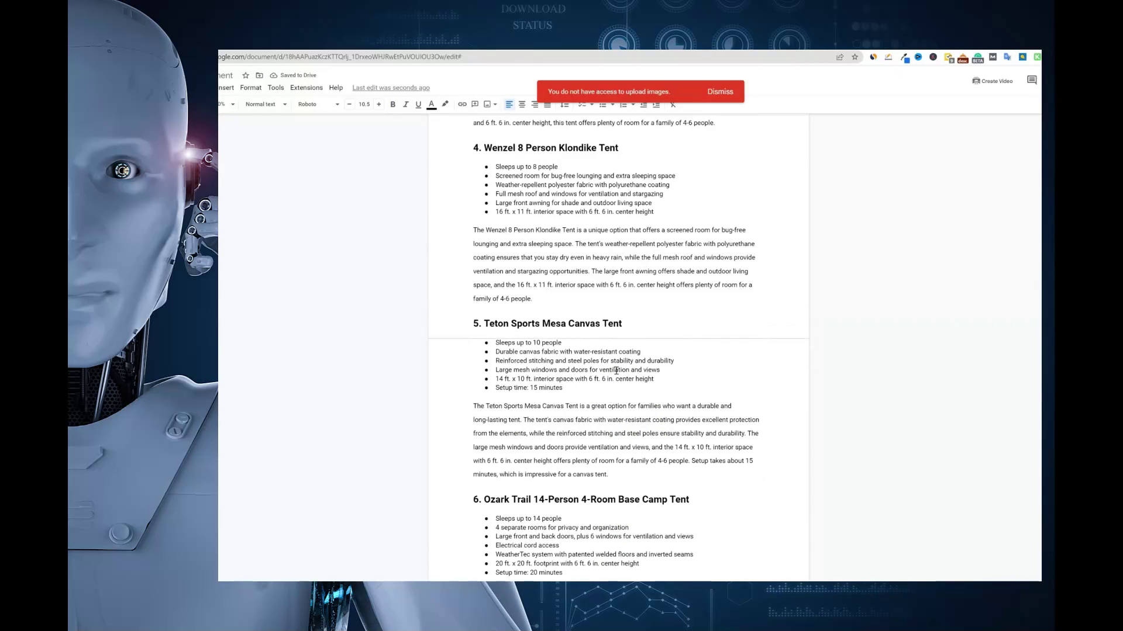
{"action": "scroll", "coordinate": [616, 371], "scroll_direction": "up", "scroll_amount": 5}
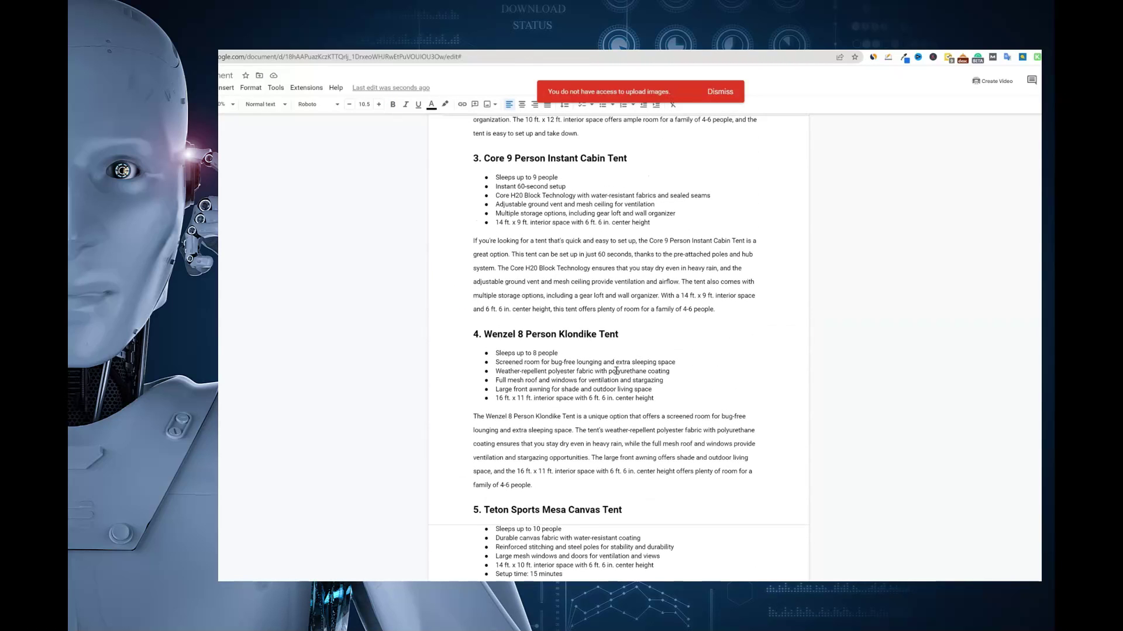
{"action": "scroll", "coordinate": [616, 371], "scroll_direction": "up", "scroll_amount": 6}
{"action": "left_click_drag", "start_coordinate": [777, 296], "coordinate": [595, 272]}
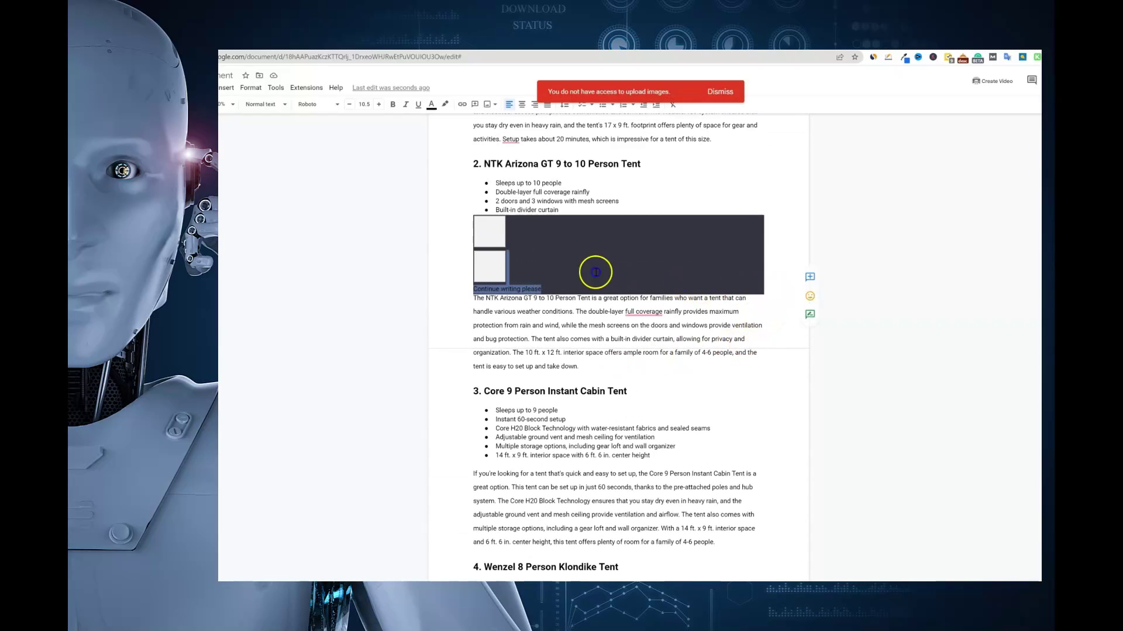
{"action": "key", "text": "BackSpace"}
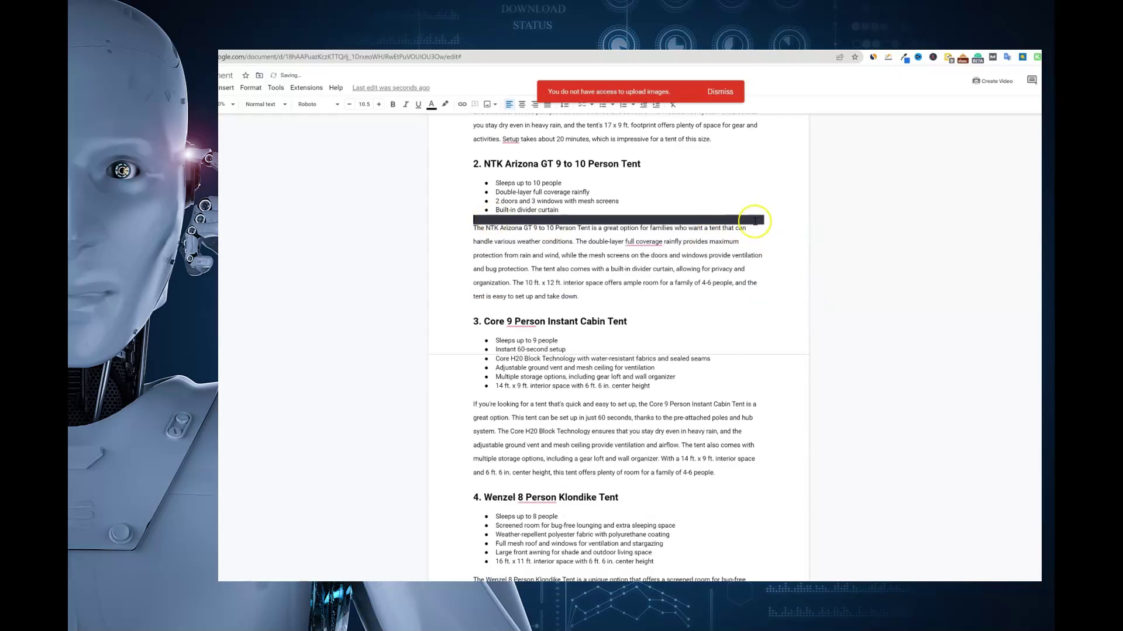
{"action": "key", "text": "BackSpace"}
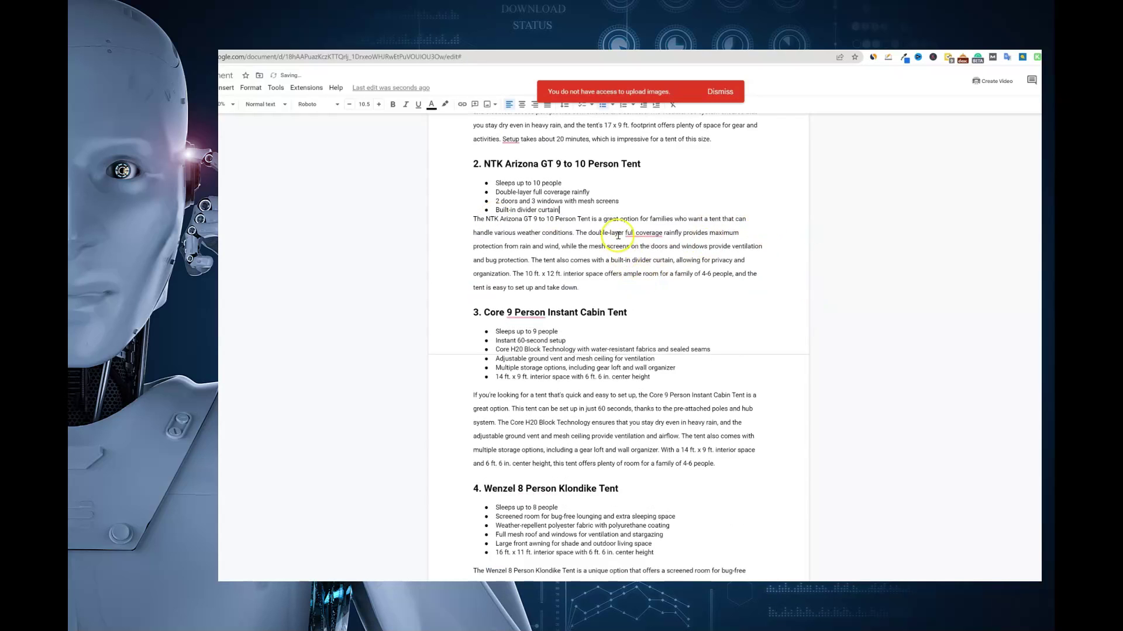
{"action": "scroll", "coordinate": [619, 236], "scroll_direction": "up", "scroll_amount": 20}
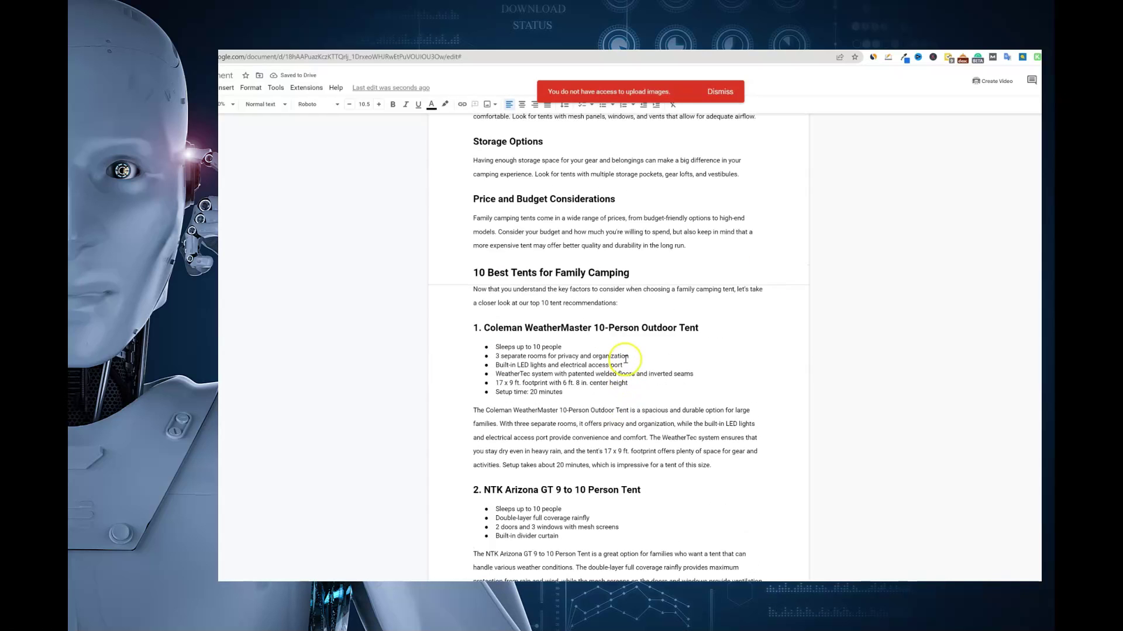
{"action": "scroll", "coordinate": [624, 353], "scroll_direction": "up", "scroll_amount": 4}
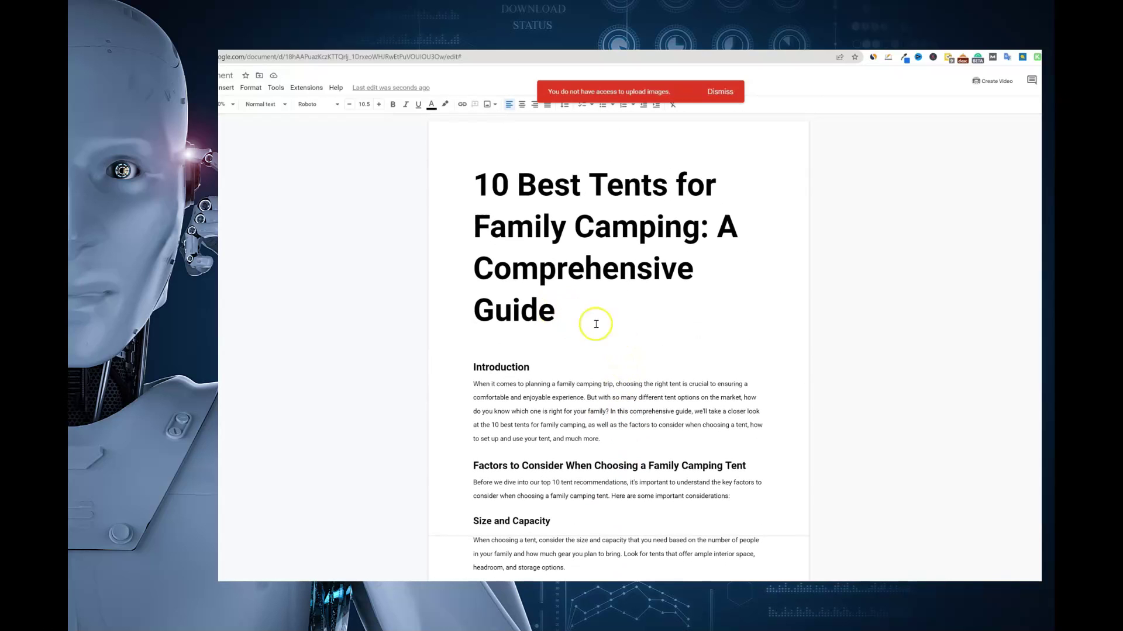
Step: Check the word count: the article is 2181 words over 8 pages
{"action": "left_click", "coordinate": [277, 89]}
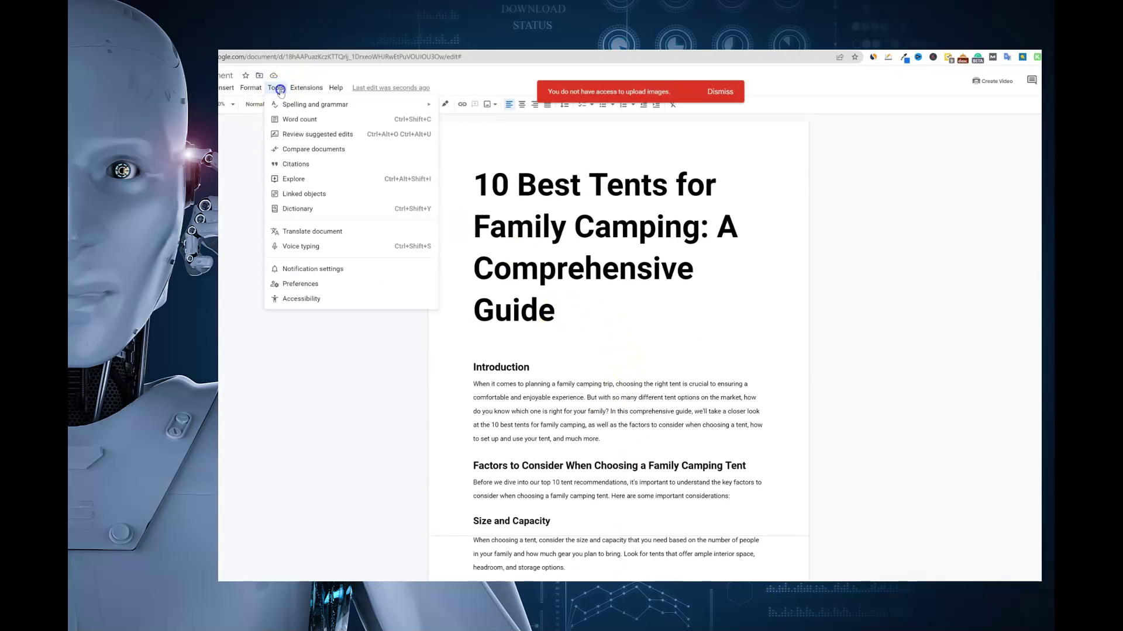
{"action": "left_click", "coordinate": [338, 119]}
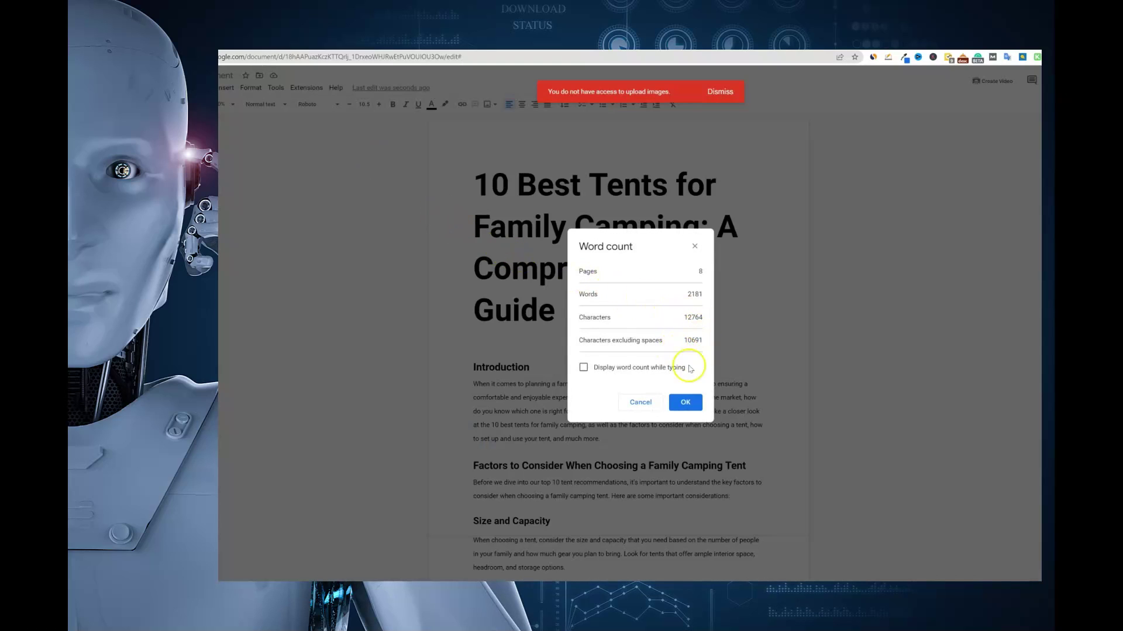
{"action": "left_click", "coordinate": [685, 403]}
Step: Select all the text of the cleaned tents article
{"action": "scroll", "coordinate": [718, 393], "scroll_direction": "down", "scroll_amount": 10}
{"action": "scroll", "coordinate": [718, 393], "scroll_direction": "down", "scroll_amount": 20}
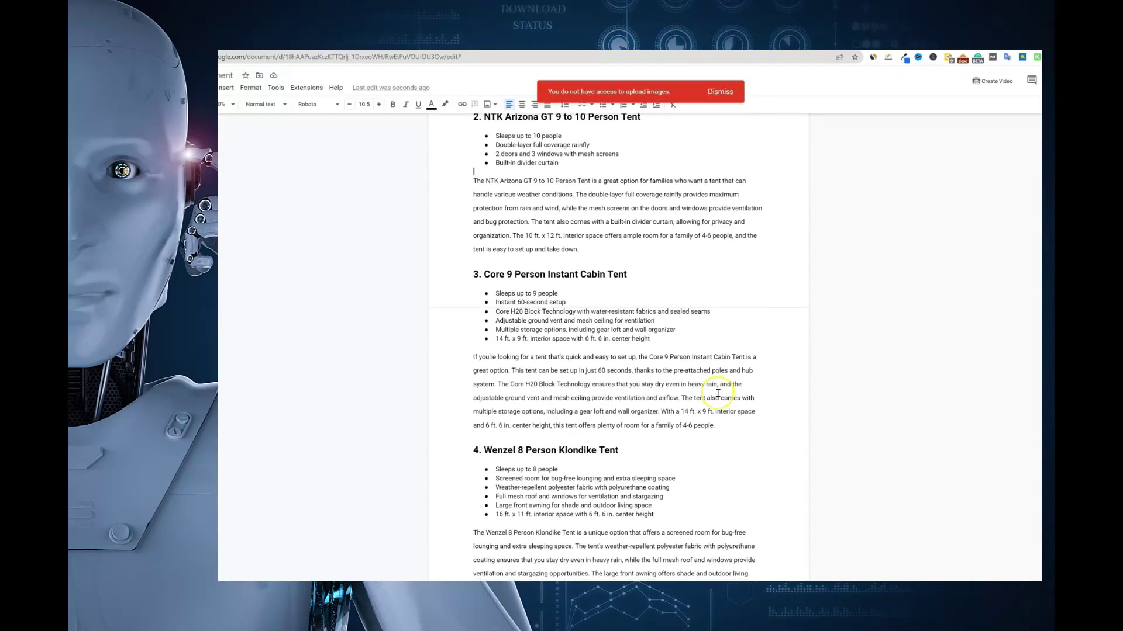
{"action": "scroll", "coordinate": [717, 393], "scroll_direction": "down", "scroll_amount": 7}
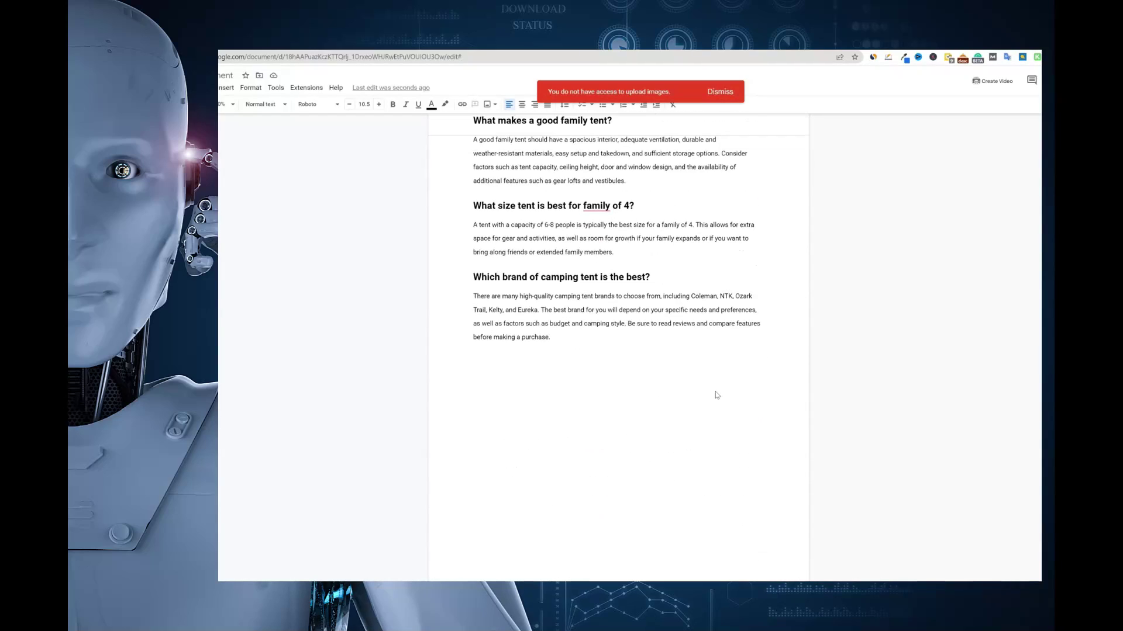
{"action": "left_click", "coordinate": [575, 268]}
{"action": "key", "text": "ctrl+a"}
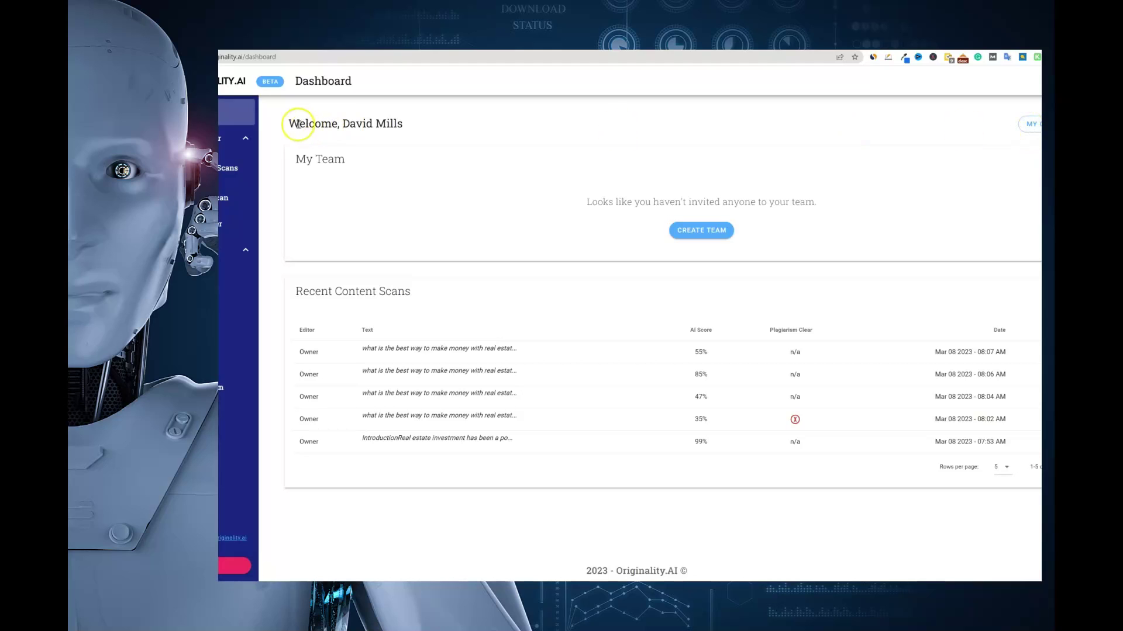
Step: Paste the tents article into a new Originality.AI scan with Check Plagiarism off, and run it
{"action": "left_click", "coordinate": [245, 250]}
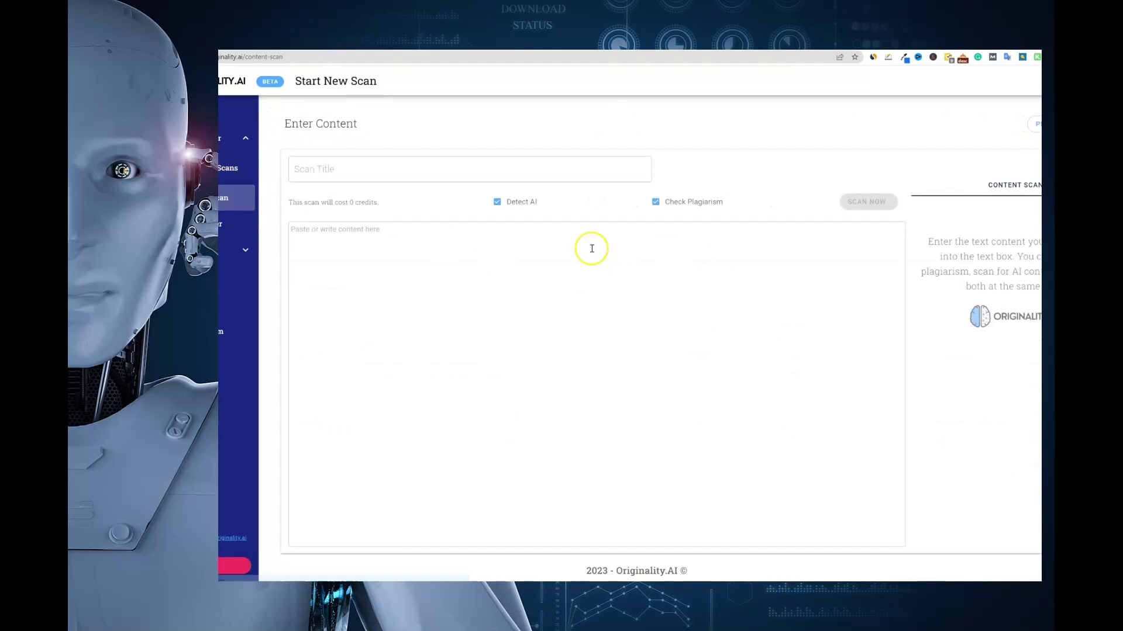
{"action": "left_click", "coordinate": [385, 249]}
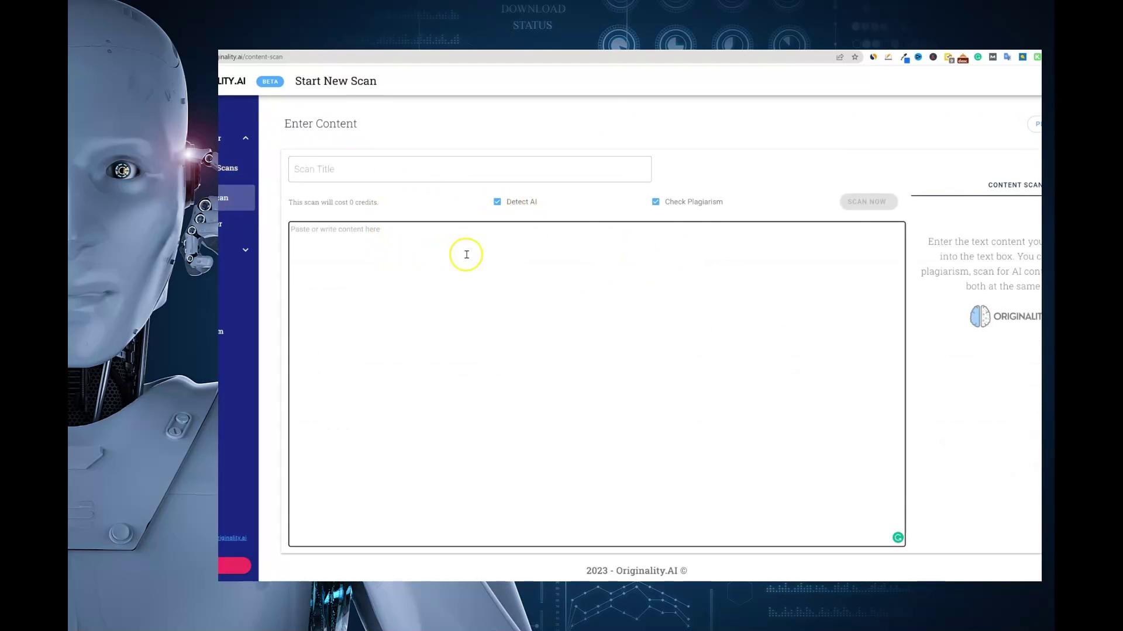
{"action": "key", "text": "ctrl+v"}
{"action": "left_click", "coordinate": [657, 200]}
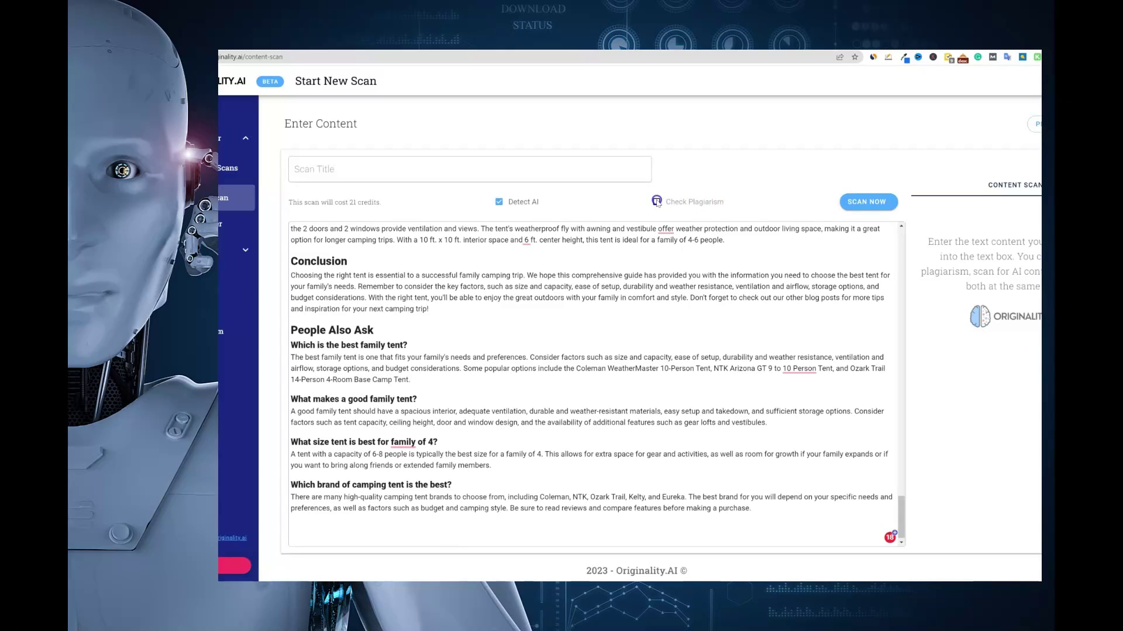
{"action": "scroll", "coordinate": [655, 298], "scroll_direction": "up", "scroll_amount": 15}
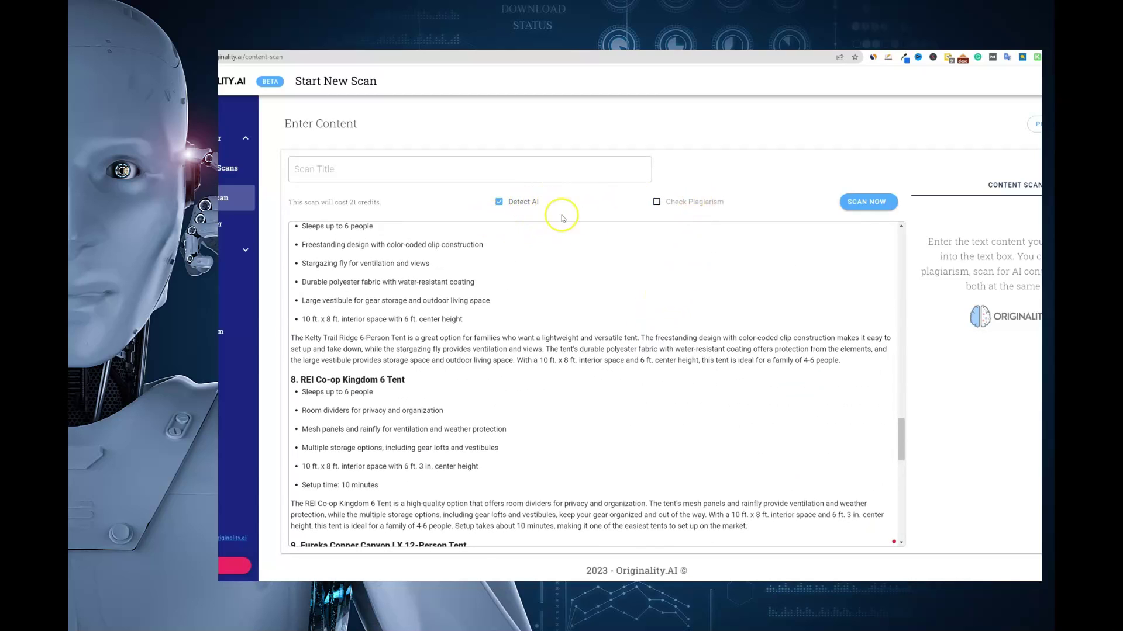
{"action": "scroll", "coordinate": [877, 230], "scroll_direction": "up", "scroll_amount": 2}
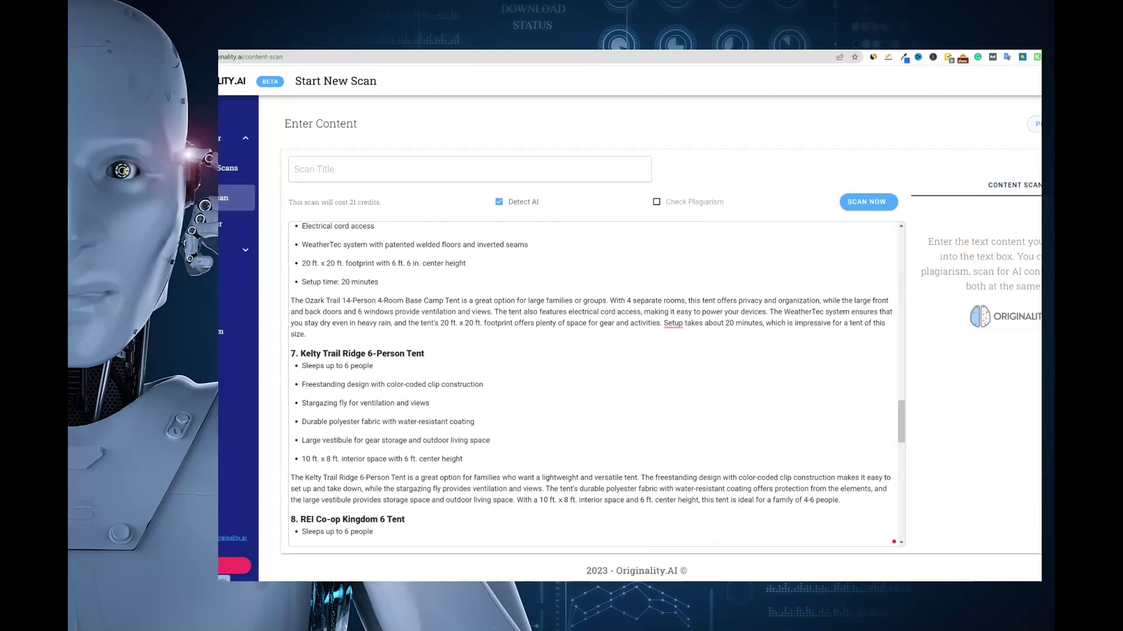
{"action": "left_click", "coordinate": [867, 202]}
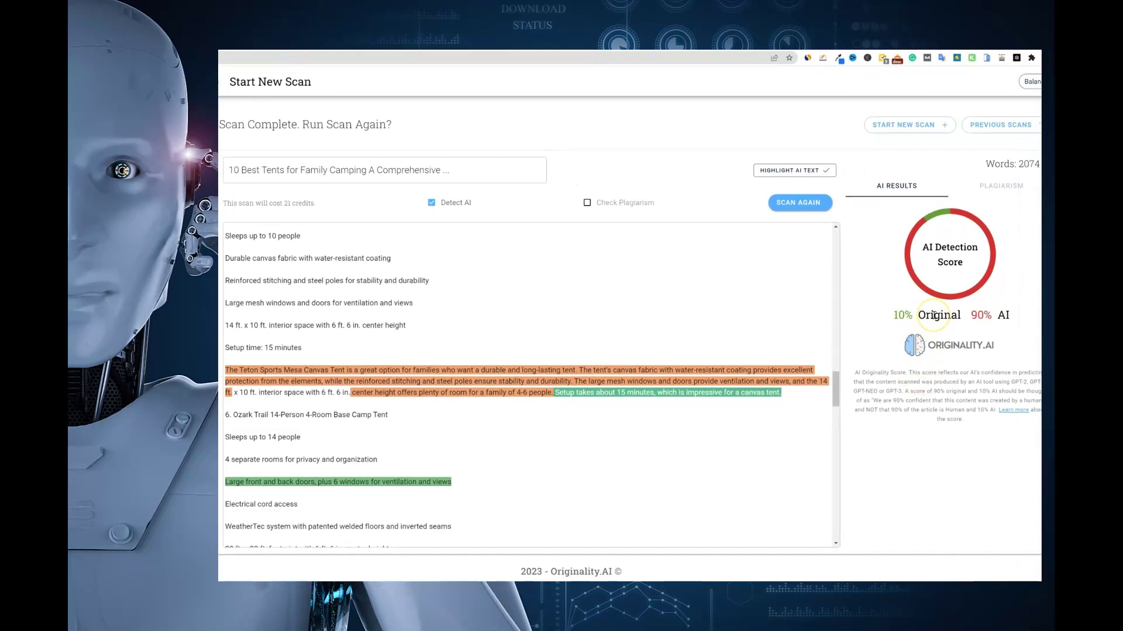
Step: Review the highlighted AI passages in the scan scoring 90% AI, 10% Original
{"action": "scroll", "coordinate": [478, 394], "scroll_direction": "down", "scroll_amount": 1}
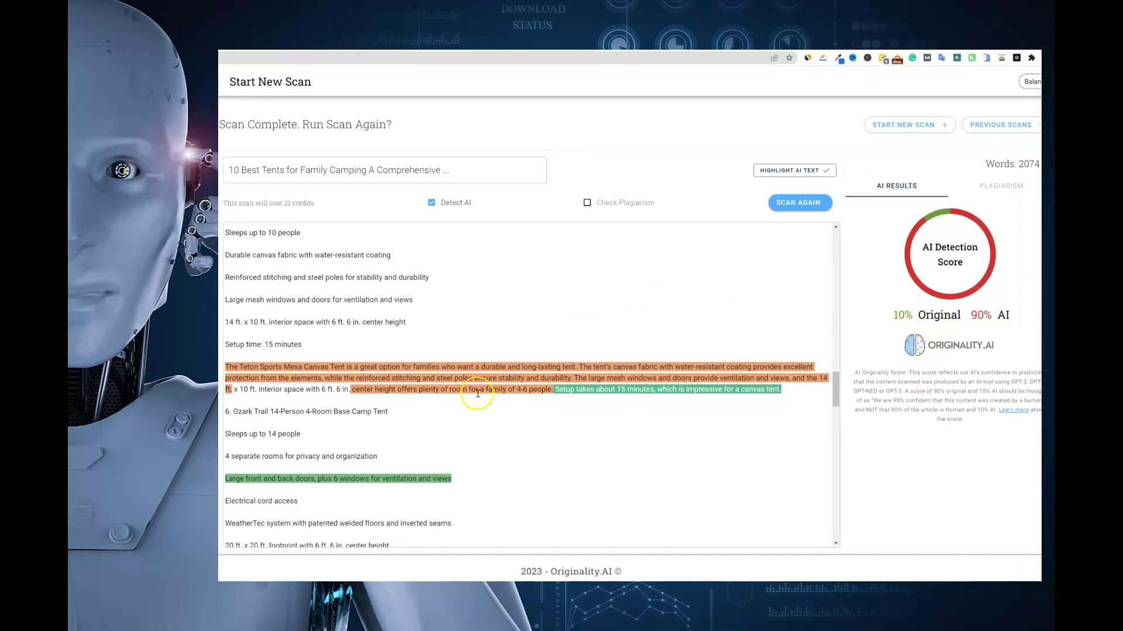
{"action": "scroll", "coordinate": [477, 393], "scroll_direction": "up", "scroll_amount": 10}
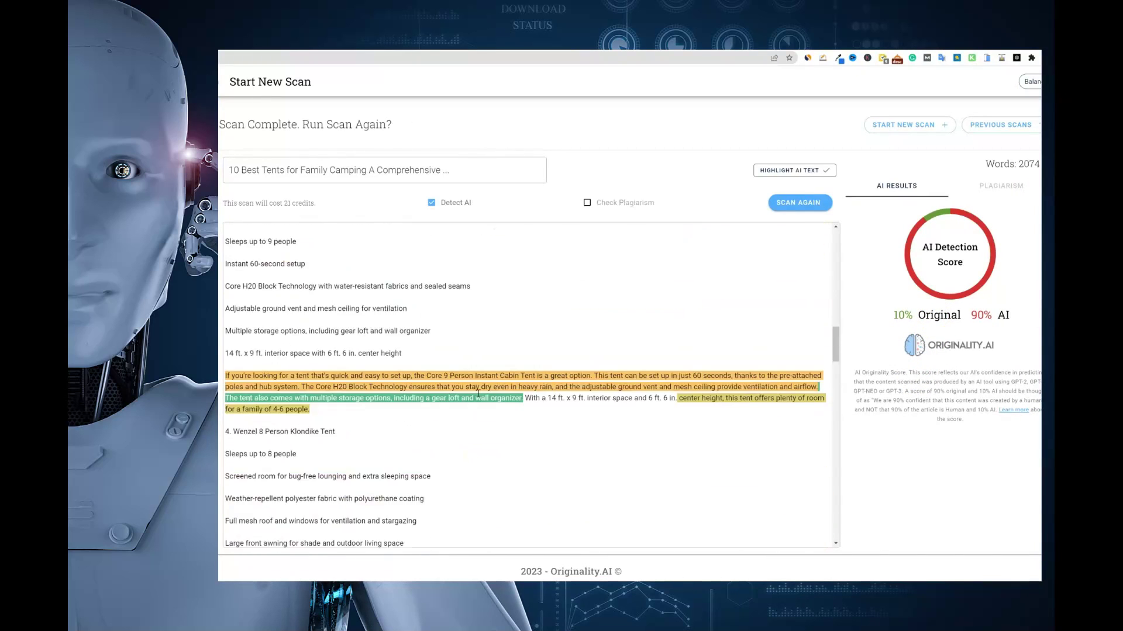
{"action": "scroll", "coordinate": [477, 393], "scroll_direction": "up", "scroll_amount": 8}
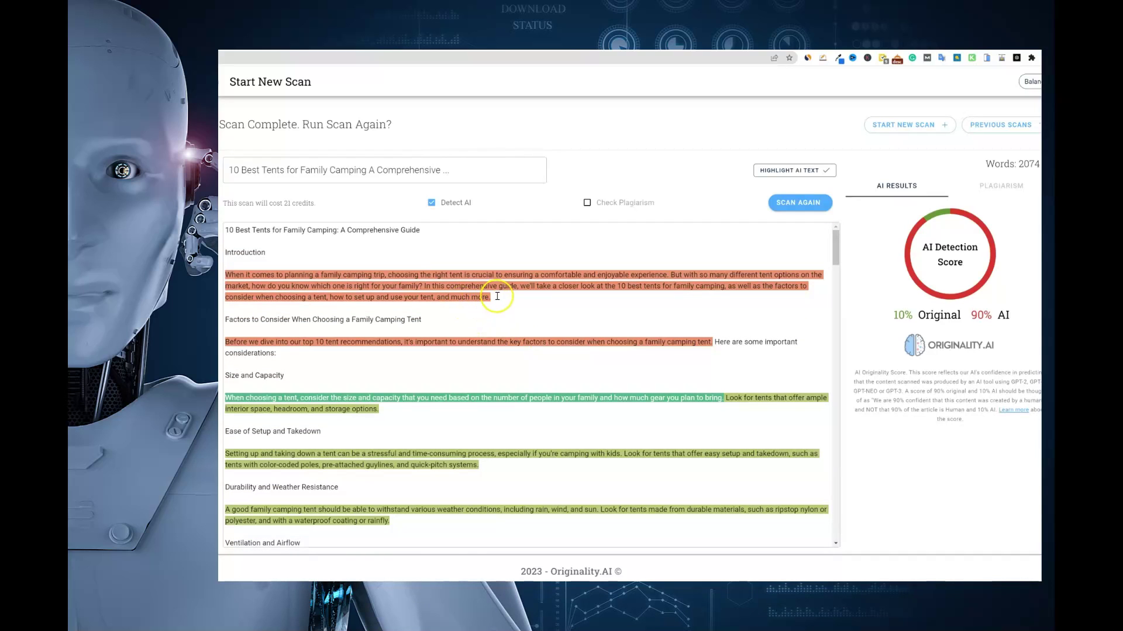
{"action": "left_click_drag", "start_coordinate": [497, 297], "coordinate": [352, 285]}
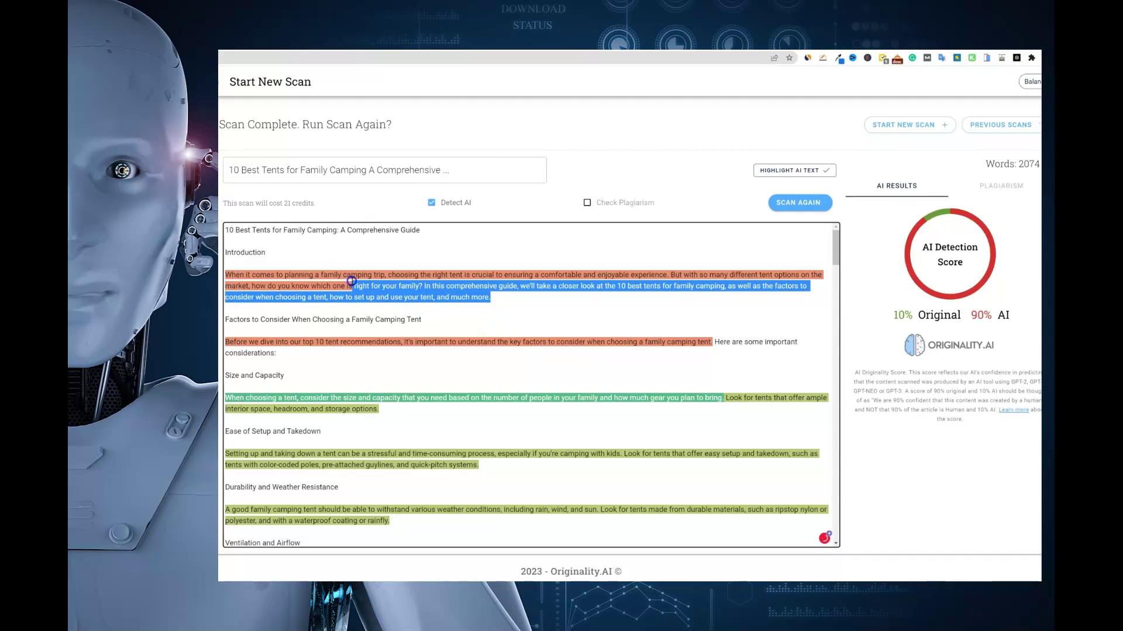
{"action": "scroll", "coordinate": [494, 353], "scroll_direction": "down", "scroll_amount": 15}
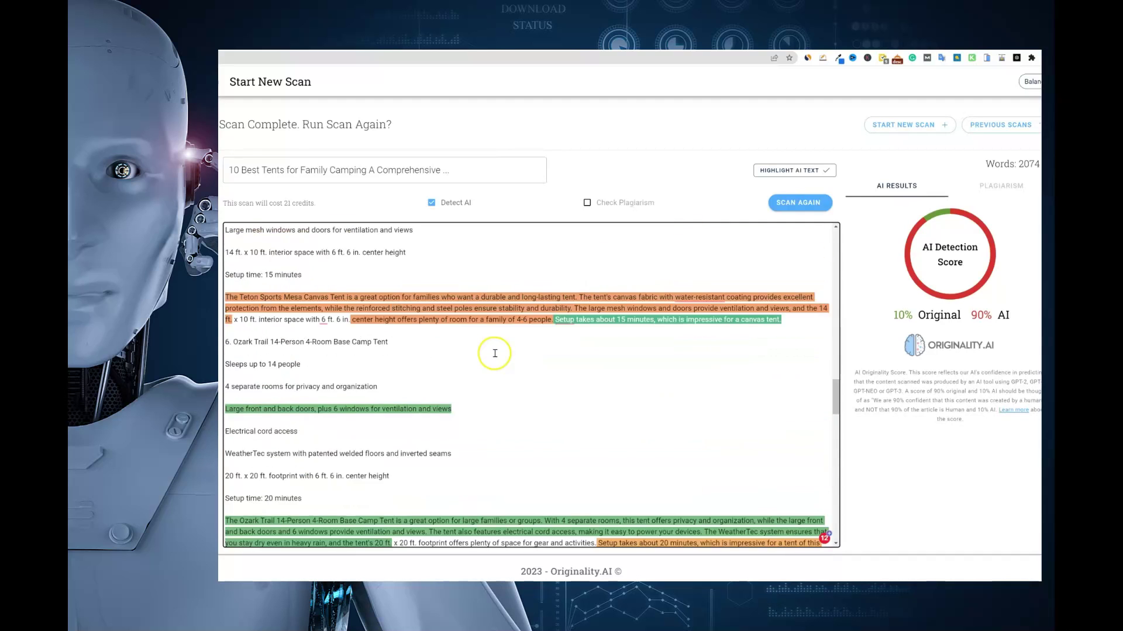
{"action": "scroll", "coordinate": [493, 353], "scroll_direction": "down", "scroll_amount": 10}
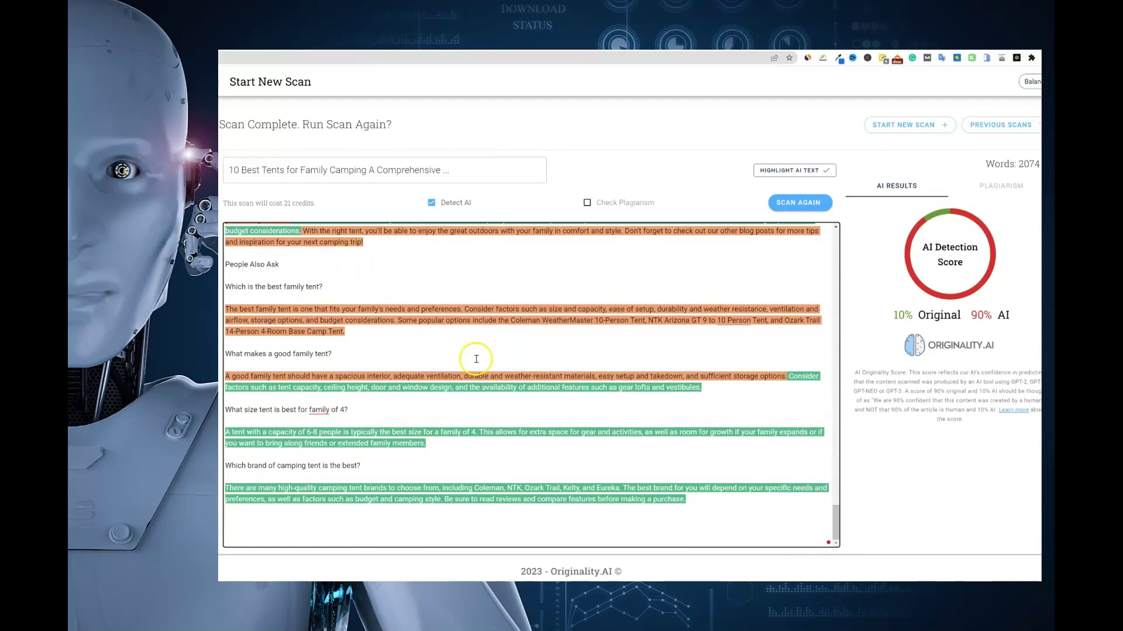
{"action": "left_click", "coordinate": [688, 499]}
{"action": "key", "text": "ctrl+Tab"}
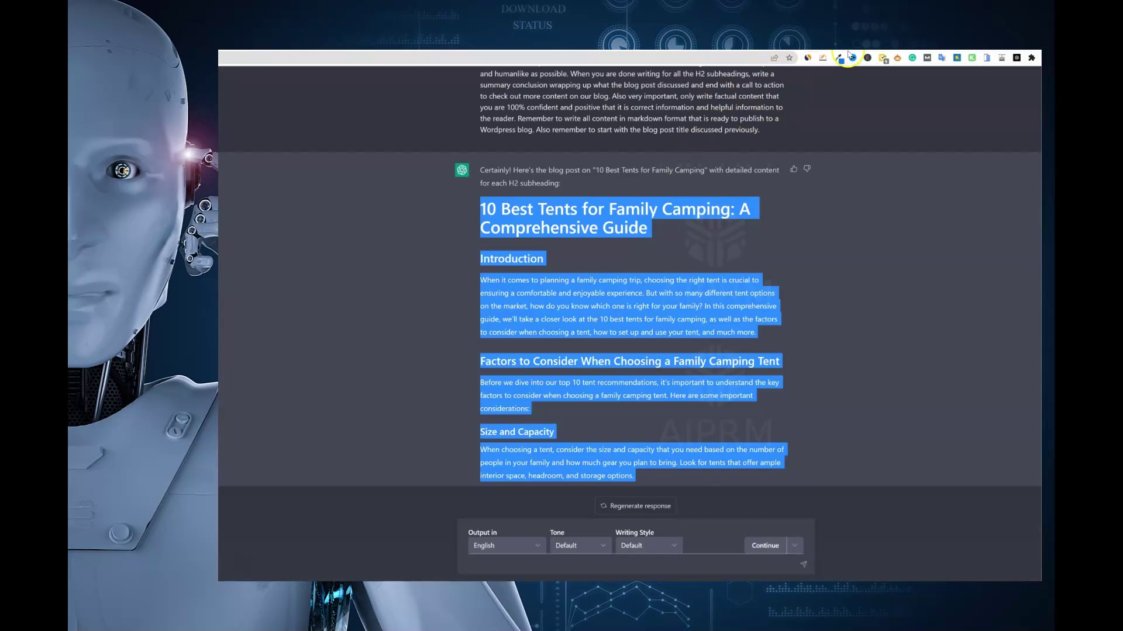
{"action": "key", "text": "ctrl+Tab"}
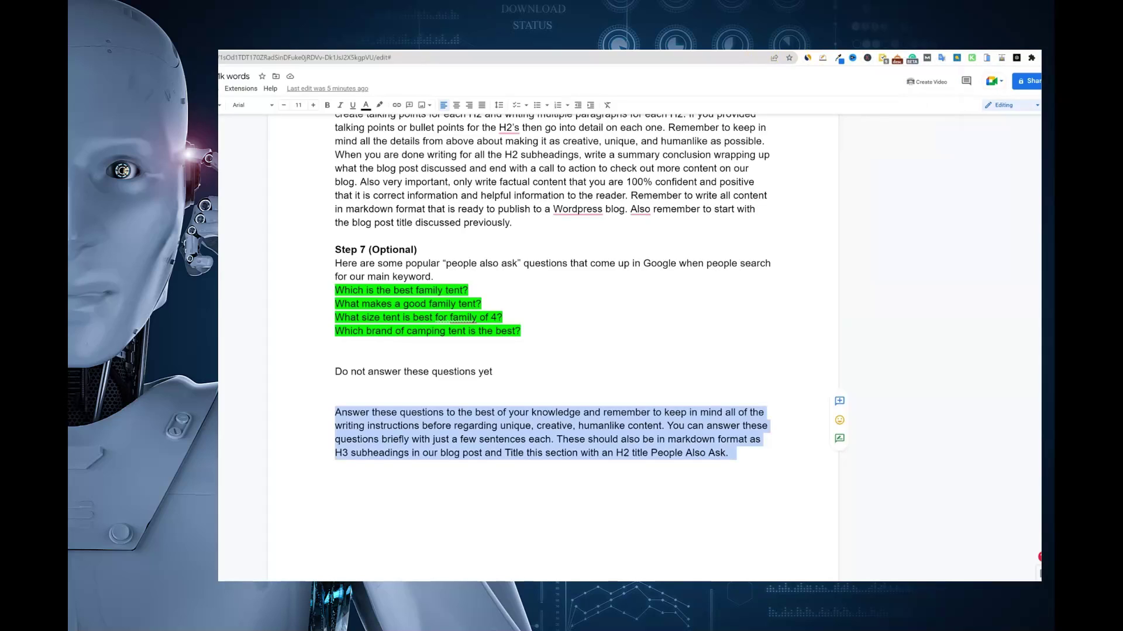
{"action": "scroll", "coordinate": [701, 198], "scroll_direction": "up", "scroll_amount": 3}
{"action": "scroll", "coordinate": [591, 213], "scroll_direction": "up", "scroll_amount": 10}
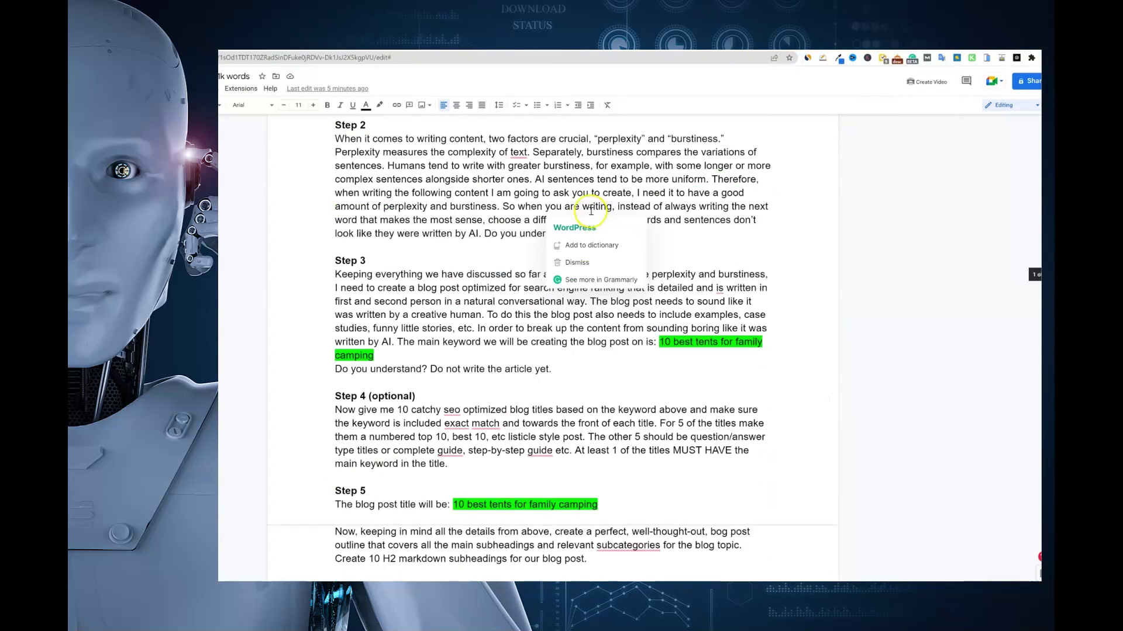
{"action": "scroll", "coordinate": [592, 212], "scroll_direction": "down", "scroll_amount": 5}
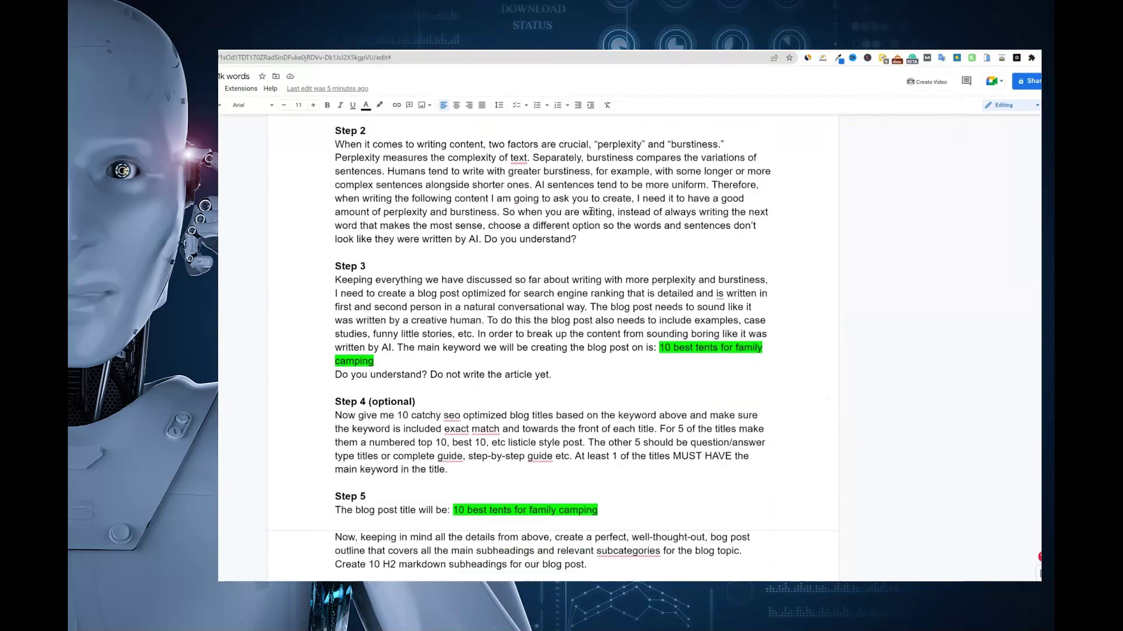
{"action": "scroll", "coordinate": [594, 199], "scroll_direction": "up", "scroll_amount": 5}
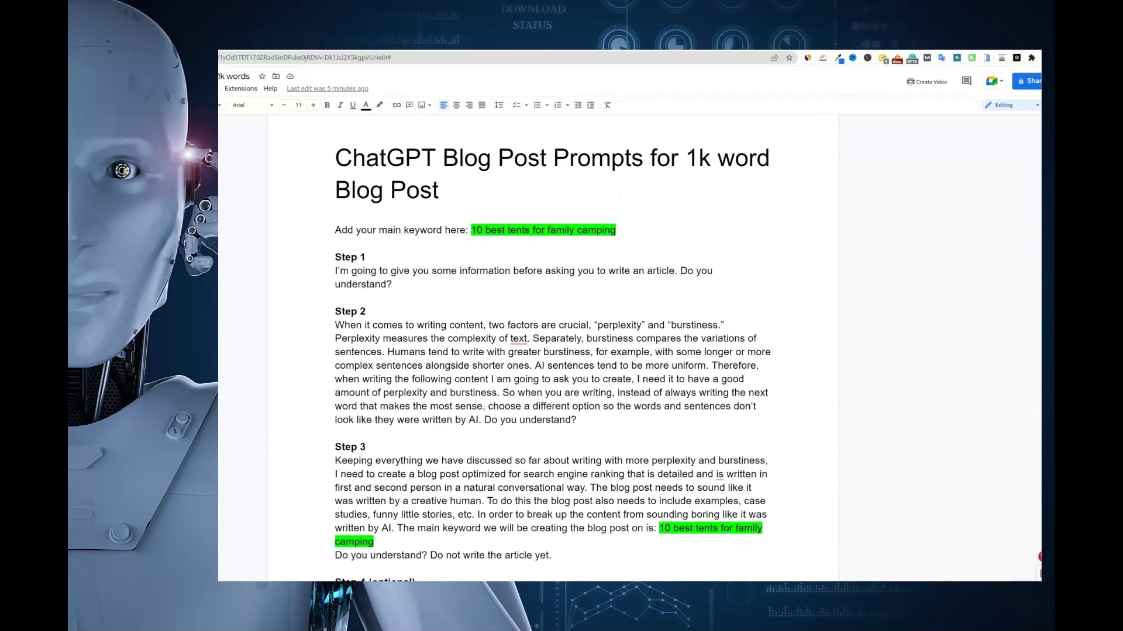
{"action": "key", "text": "ctrl+Tab"}
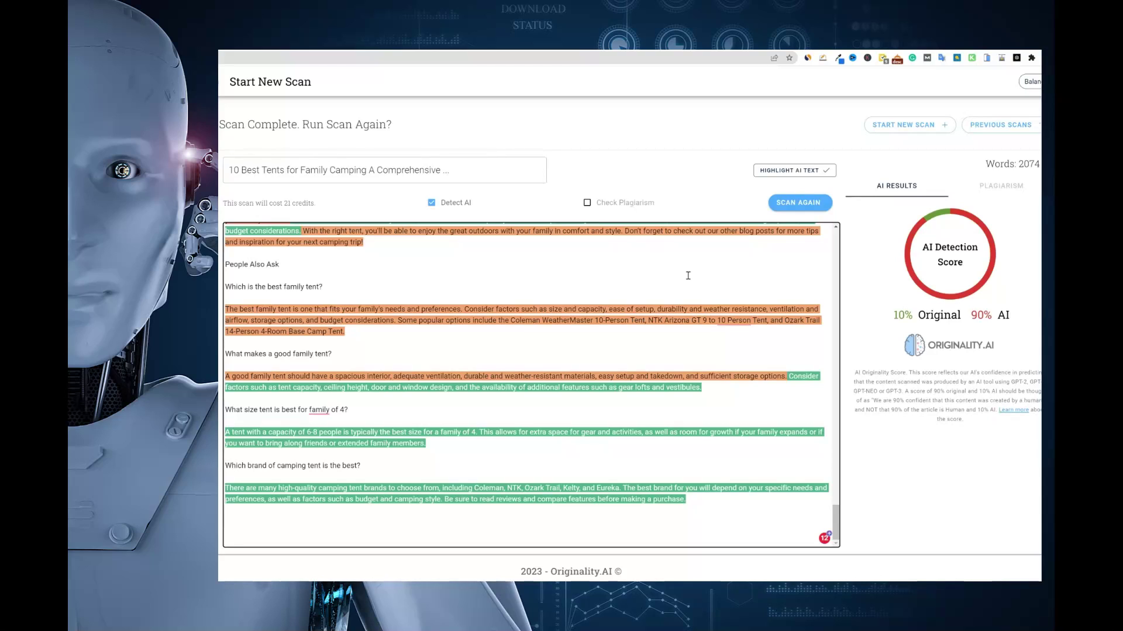
Step: Highlight the 10% Original and 90% AI scores on the score ring
{"action": "left_click", "coordinate": [676, 166]}
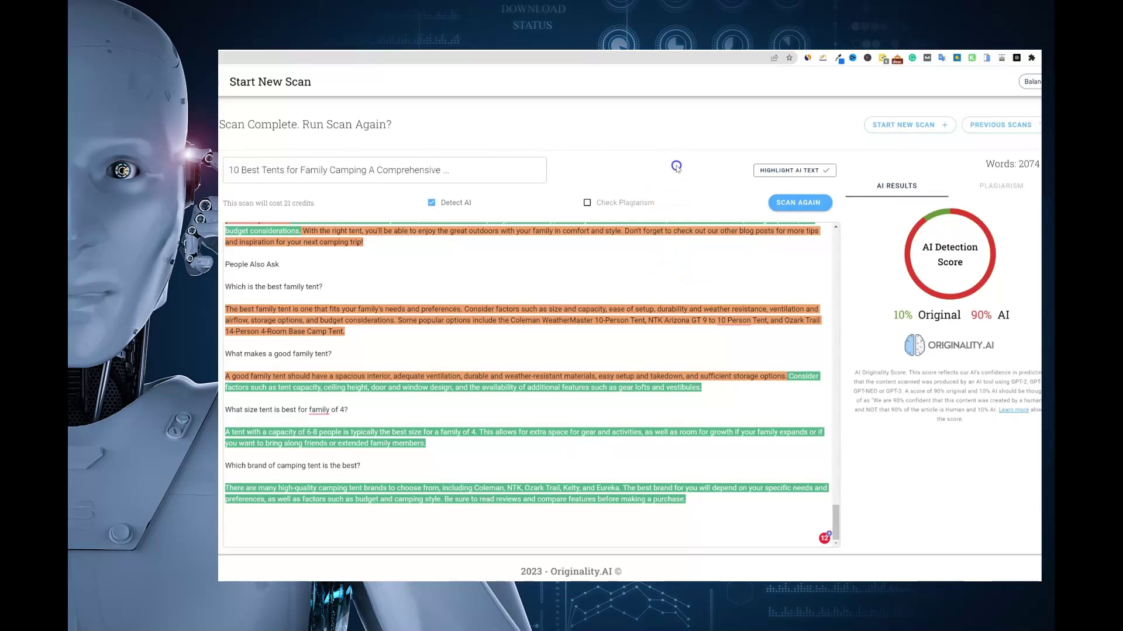
{"action": "left_click_drag", "start_coordinate": [893, 315], "coordinate": [913, 315]}
{"action": "left_click", "coordinate": [880, 259]}
{"action": "left_click", "coordinate": [1011, 316]}
{"action": "left_click_drag", "start_coordinate": [1010, 316], "coordinate": [970, 317]}
{"action": "left_click", "coordinate": [852, 263]}
Step: Return to the ChatGPT conversation showing the tents blog post
{"action": "scroll", "coordinate": [864, 412], "scroll_direction": "down", "scroll_amount": 1}
{"action": "scroll", "coordinate": [837, 408], "scroll_direction": "up", "scroll_amount": 3}
{"action": "scroll", "coordinate": [837, 409], "scroll_direction": "down", "scroll_amount": 4}
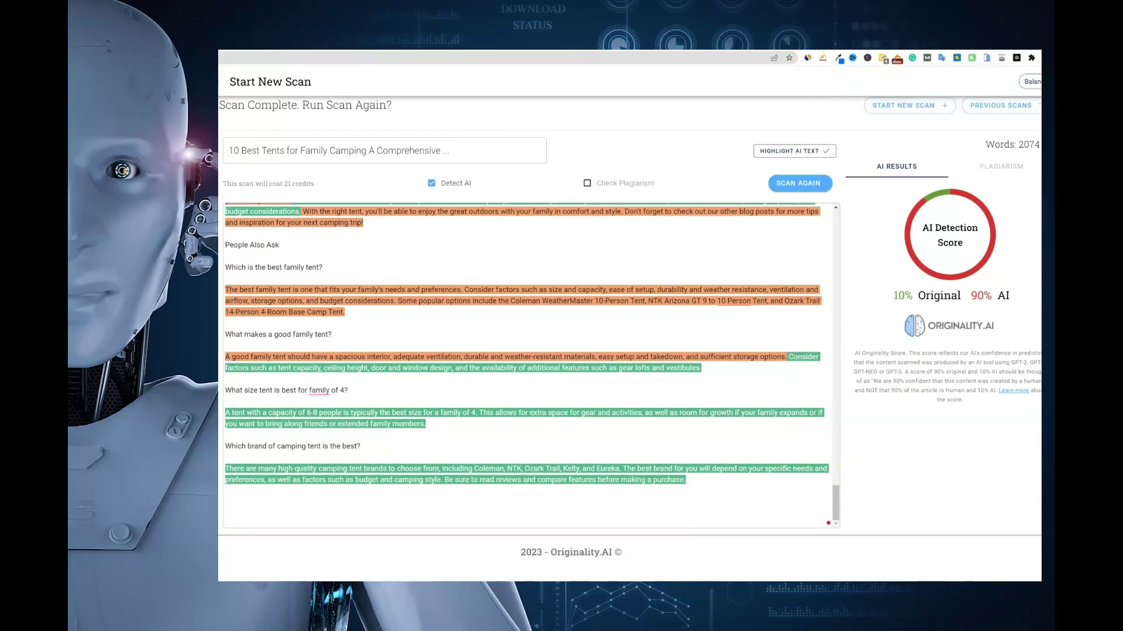
{"action": "left_click", "coordinate": [821, 55]}
{"action": "scroll", "coordinate": [734, 326], "scroll_direction": "down", "scroll_amount": 20}
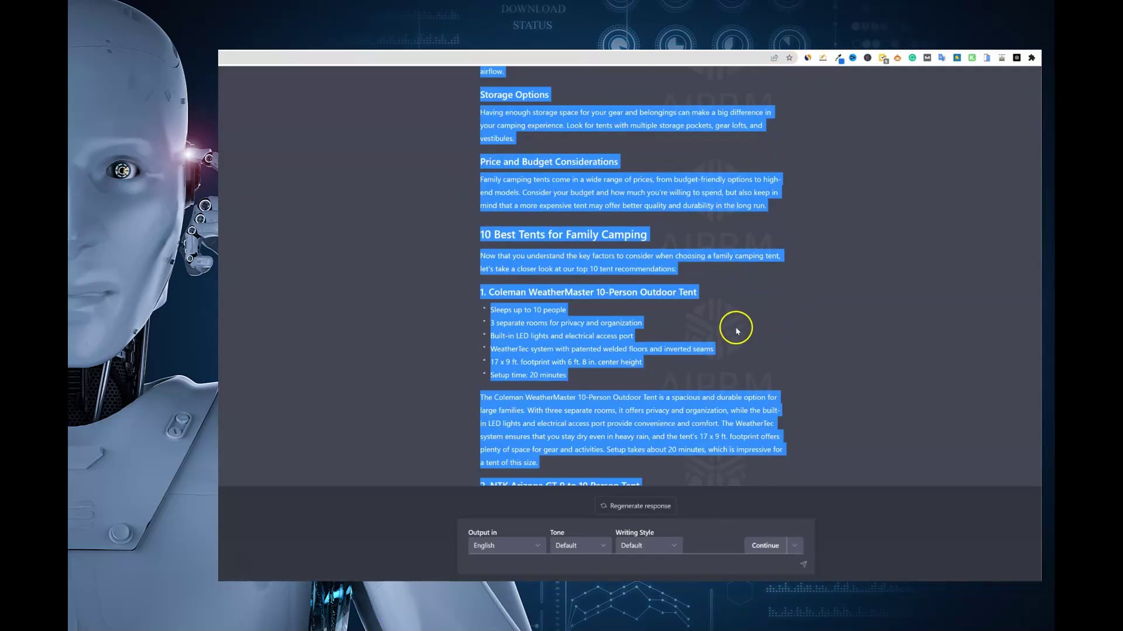
{"action": "scroll", "coordinate": [735, 332], "scroll_direction": "down", "scroll_amount": 2}
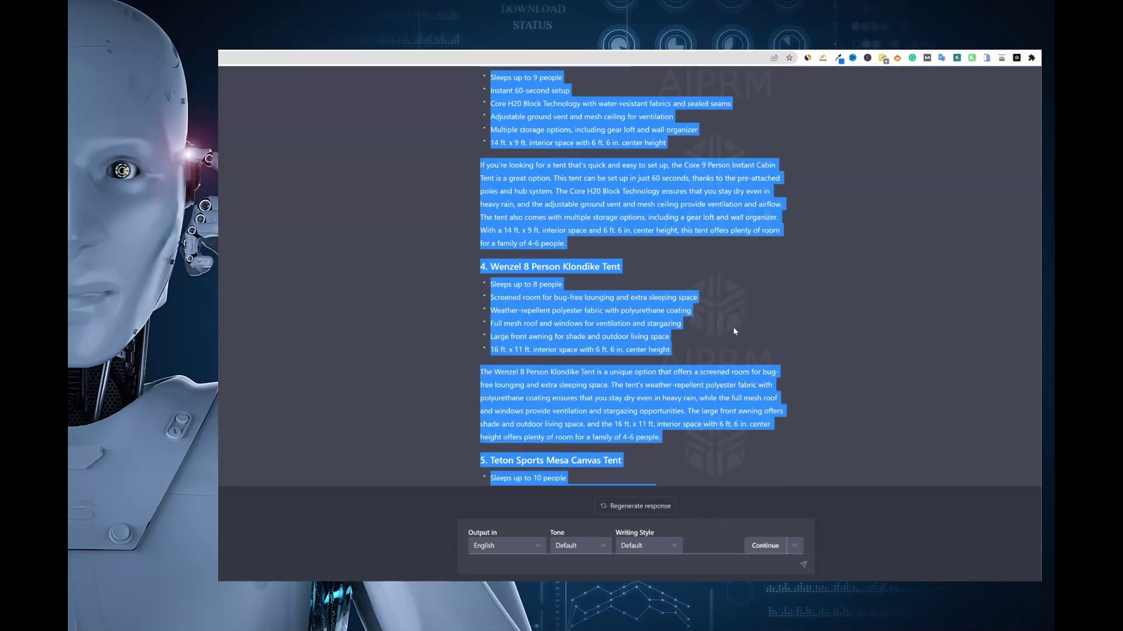